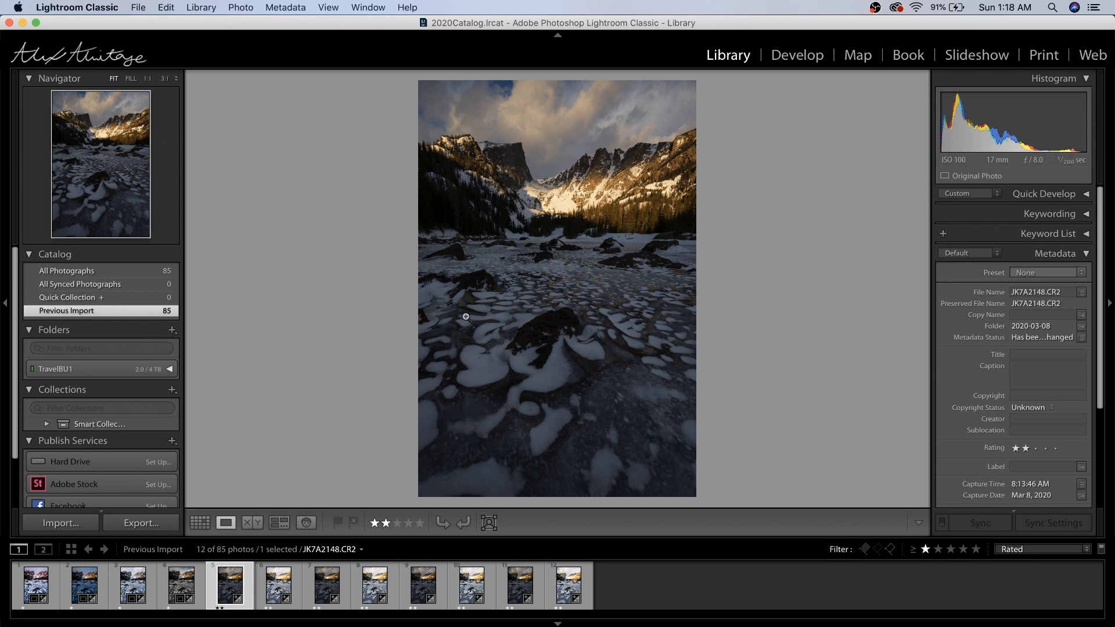
Step: Open photo JK7A2148.CR2 for developing and apply the Adobe Landscape profile
left_click(276, 590)
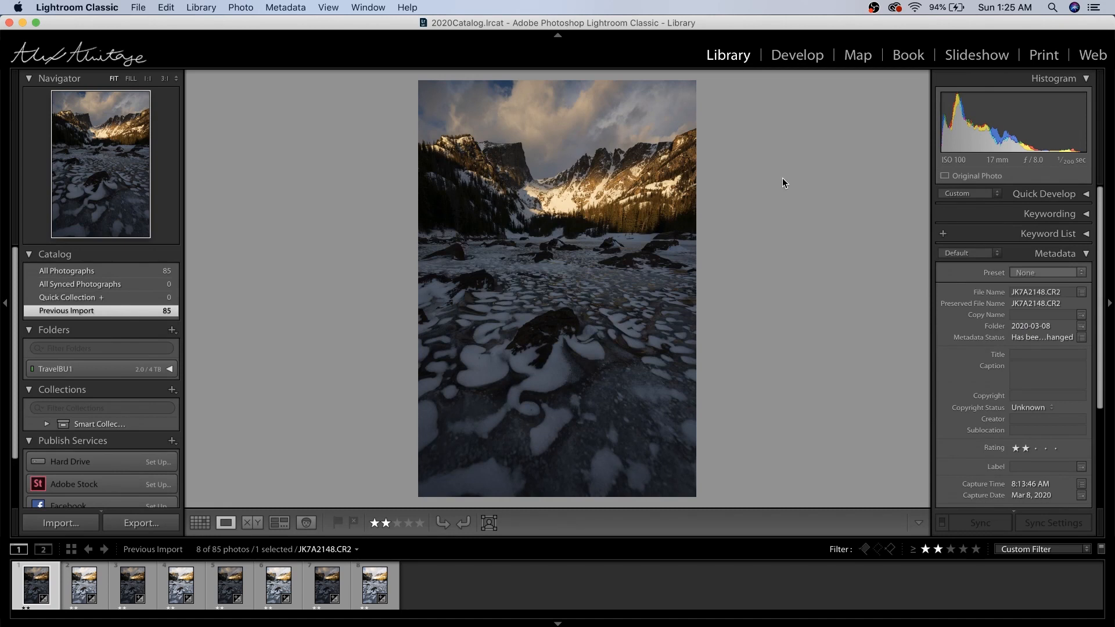
left_click(797, 56)
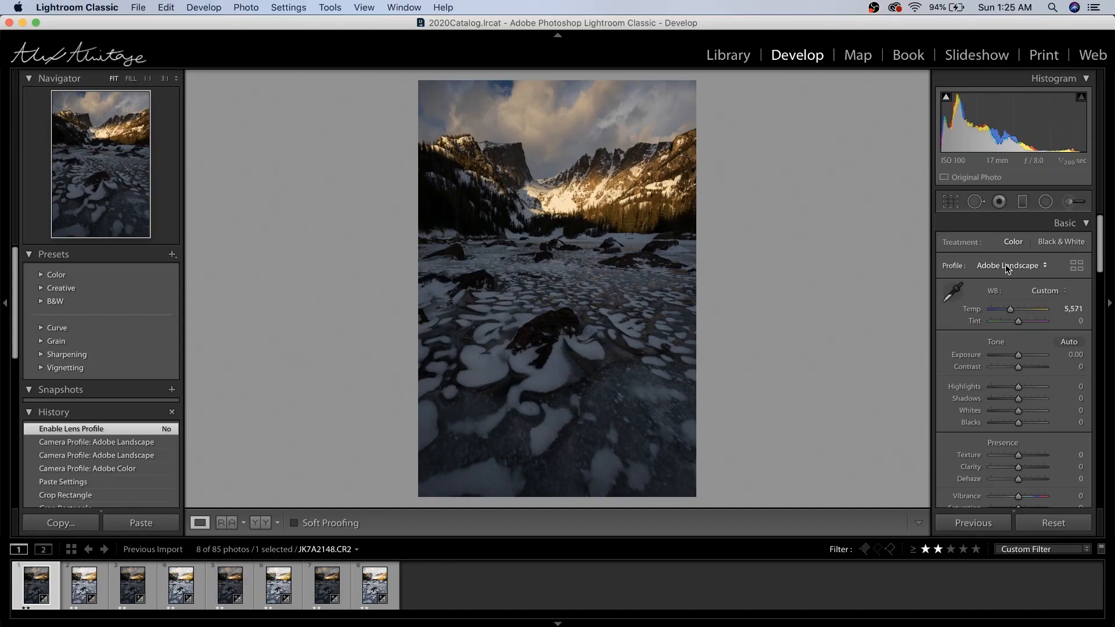
left_click(1018, 268)
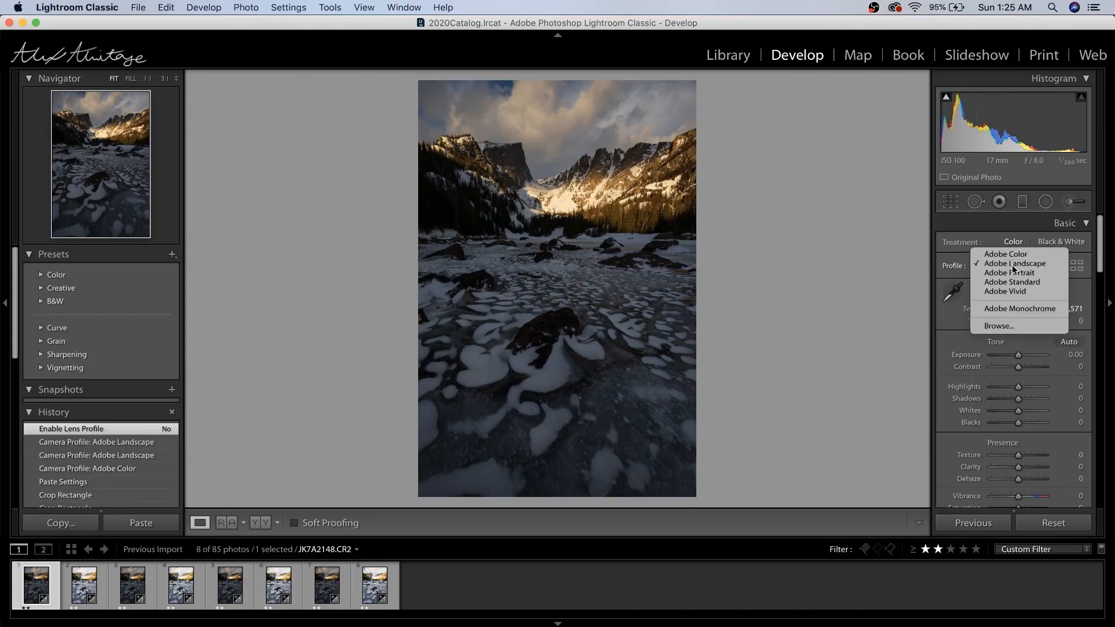
left_click(1014, 264)
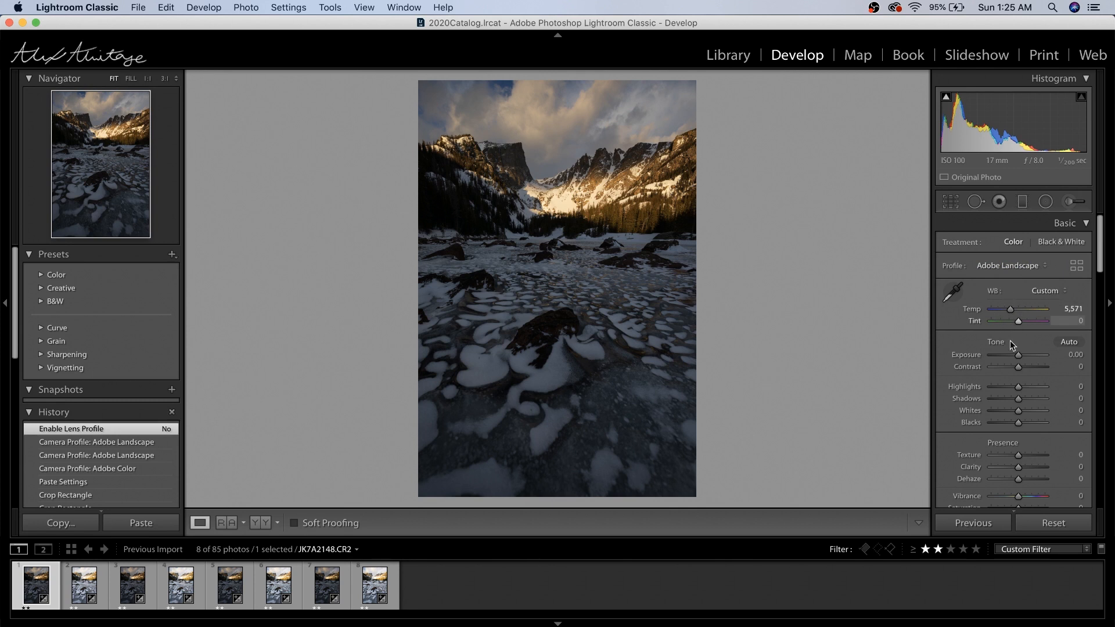
Step: Review the lens corrections of JK7A2148.CR2 and synchronize all its develop settings across the eight filtered photos
scroll(1011, 356, "down", 10)
scroll(1012, 359, "down", 15)
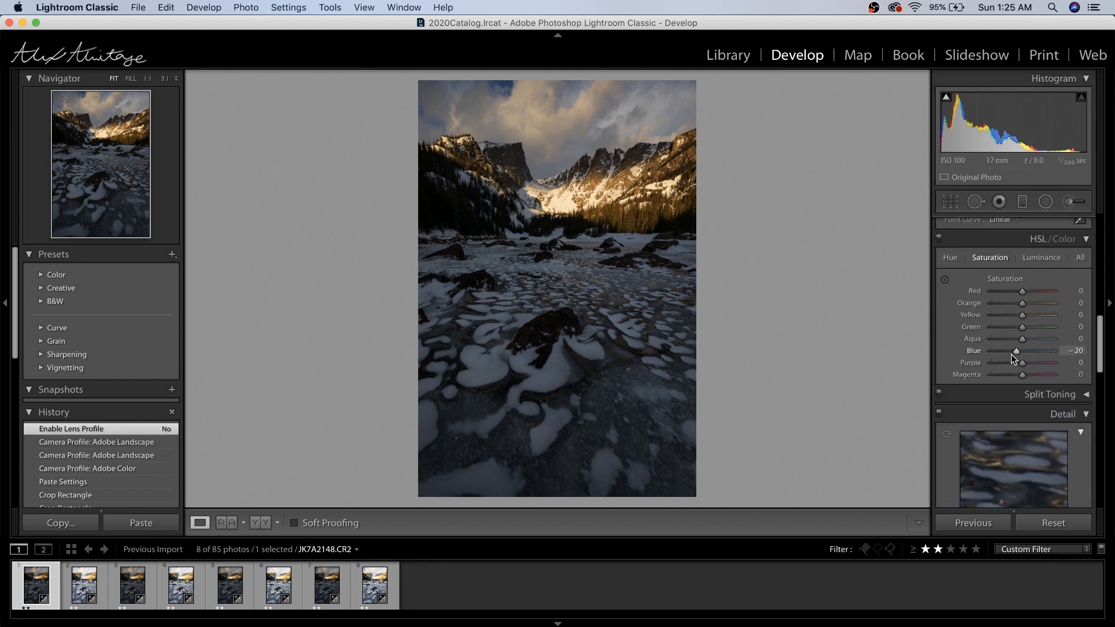
scroll(1011, 356, "down", 2)
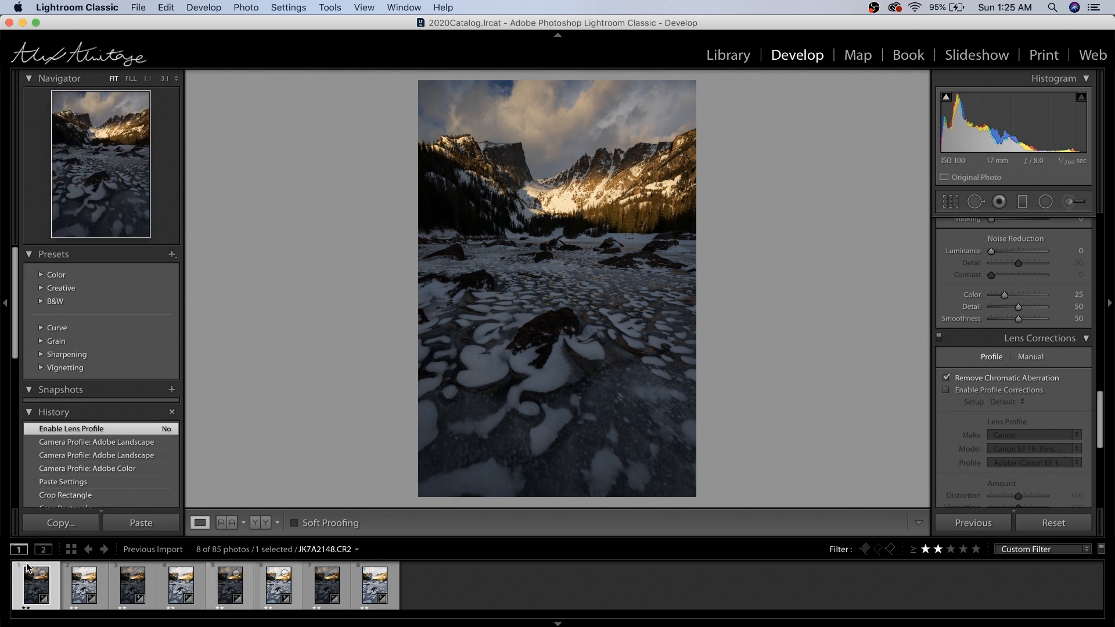
left_click(370, 594, "shift")
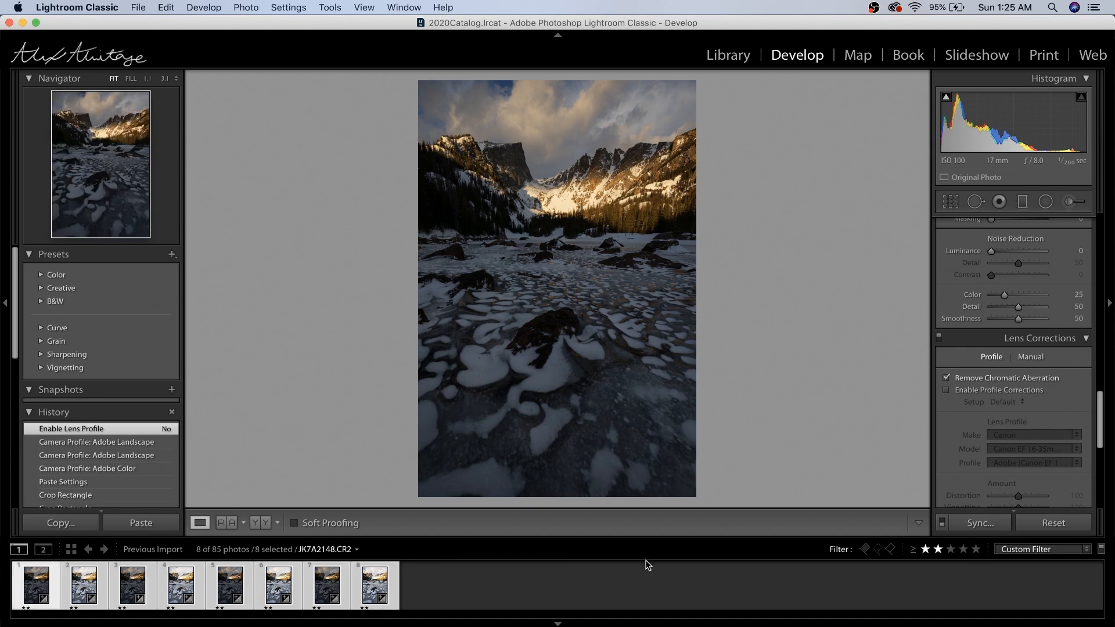
left_click(964, 526)
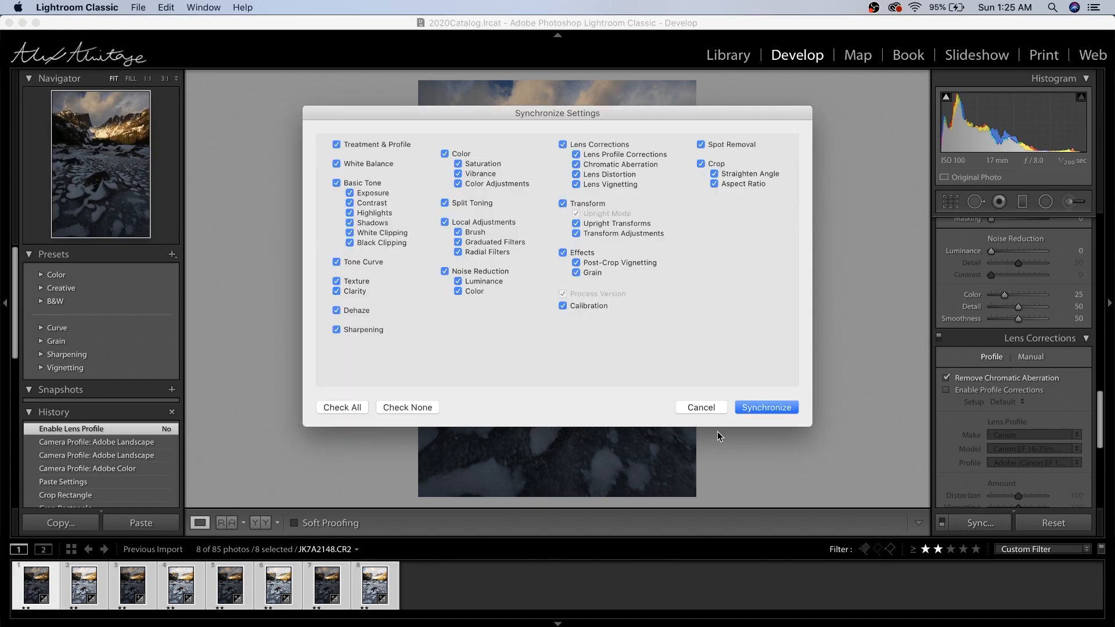
left_click(756, 406)
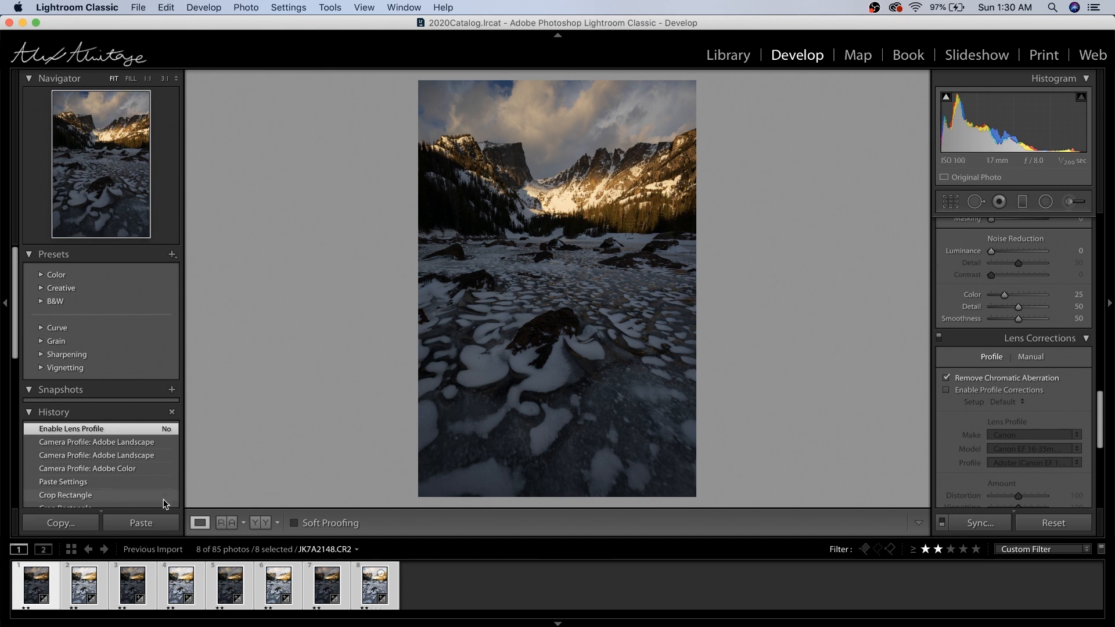
Step: Compare the exposures of the first two photos, JK7A2148.CR2 and JK7A2150.CR2
left_click(82, 595)
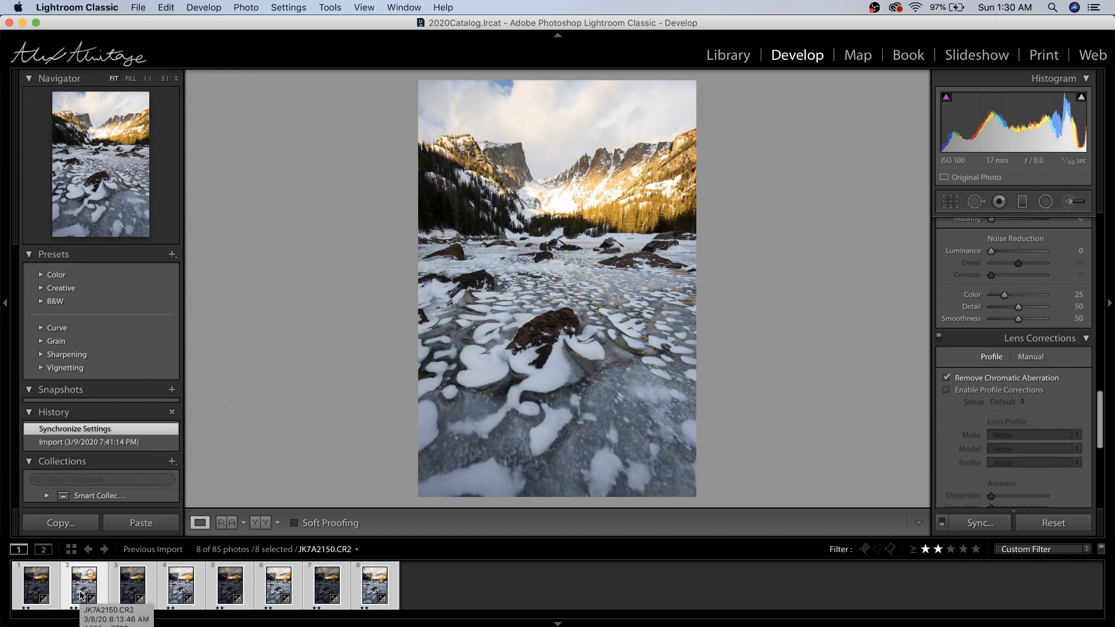
left_click(32, 593)
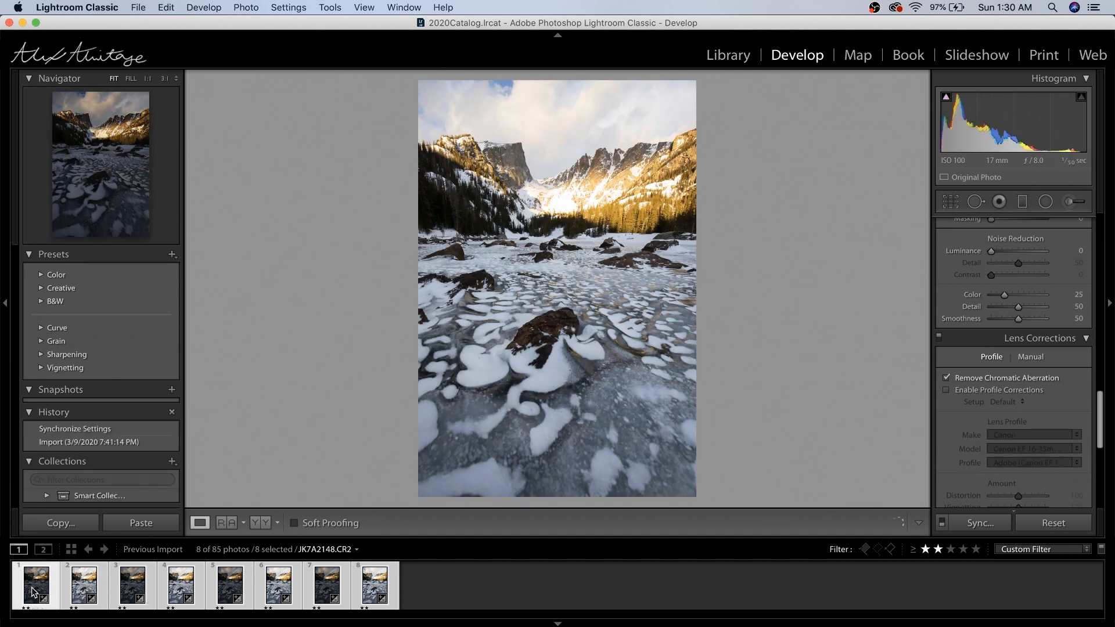
left_click(83, 598)
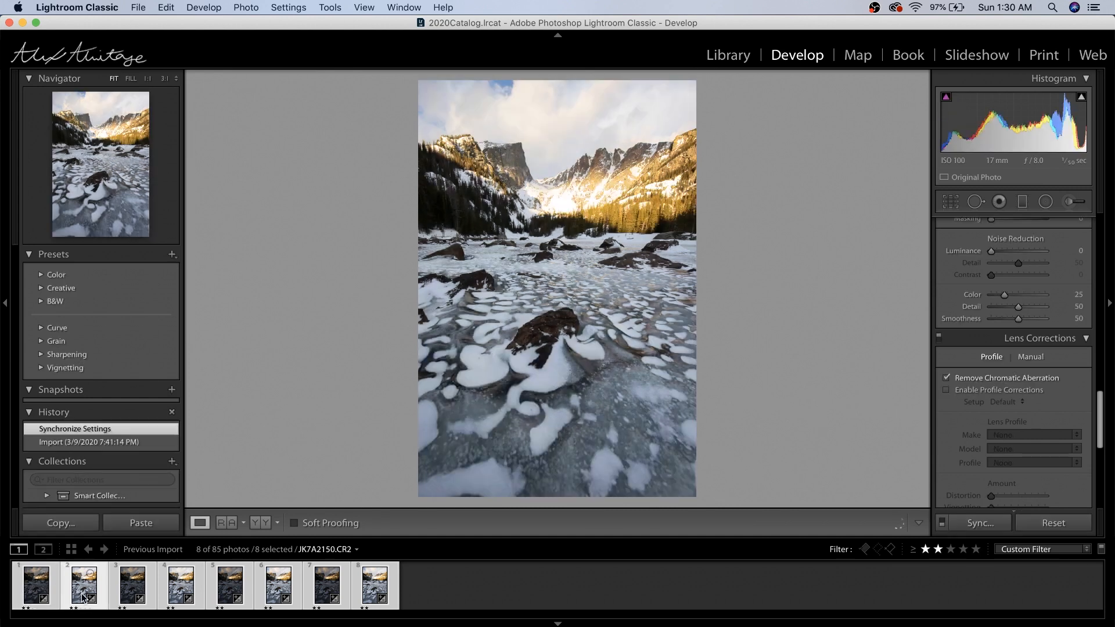
Step: Select only the four brighter exposures, the second, fourth, sixth and eighth photos, and open them as layers in Photoshop
left_click(450, 587)
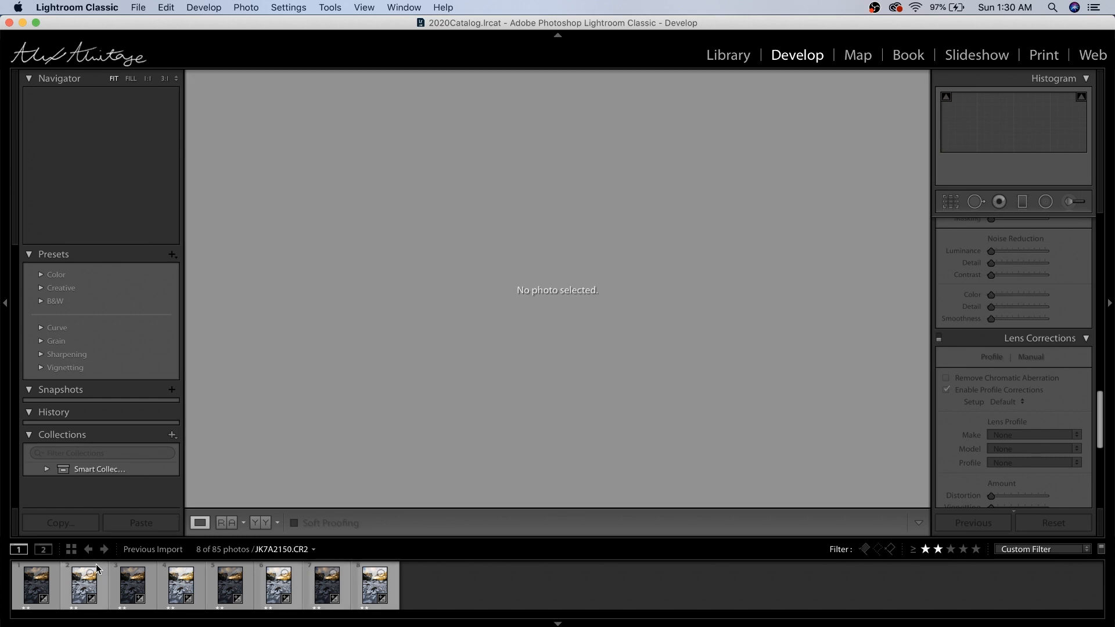
left_click(96, 572)
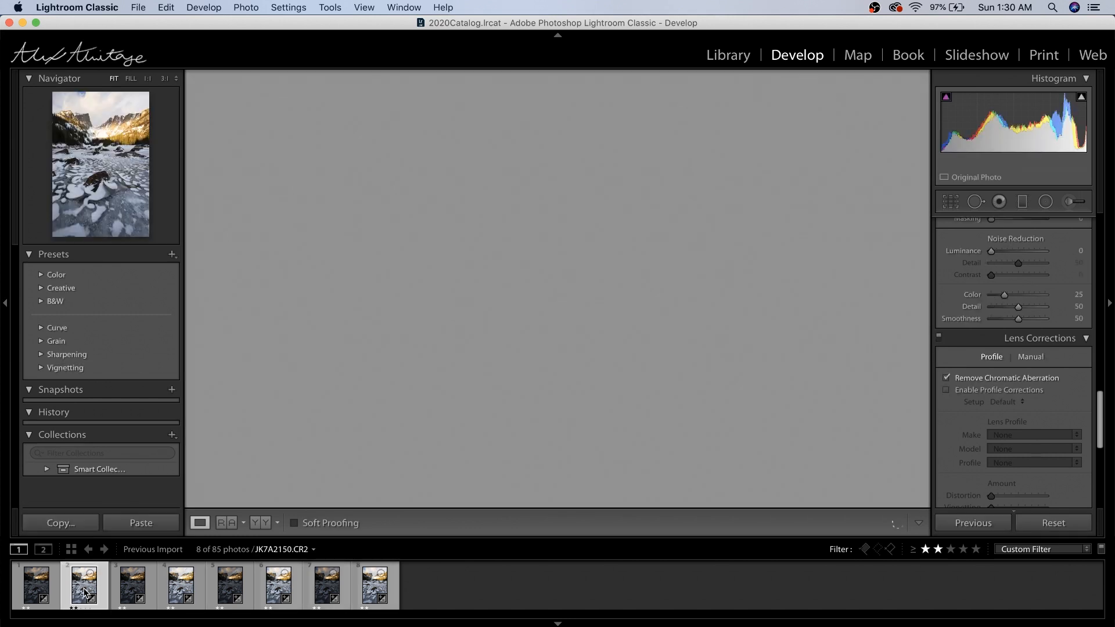
left_click(180, 589, "super")
left_click(279, 589, "super")
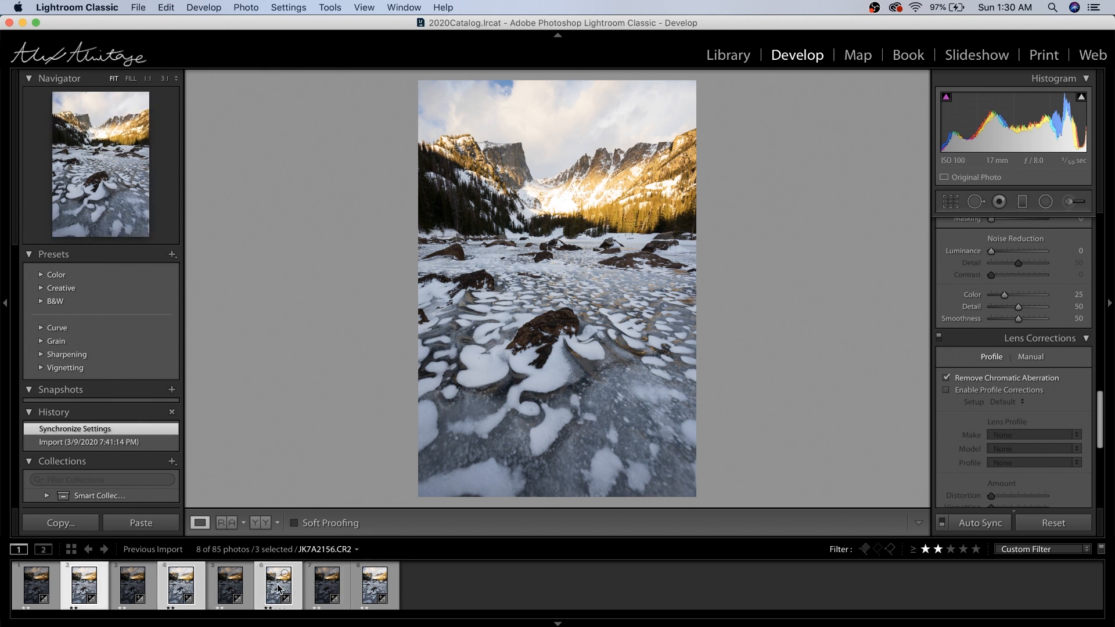
left_click(375, 586, "super")
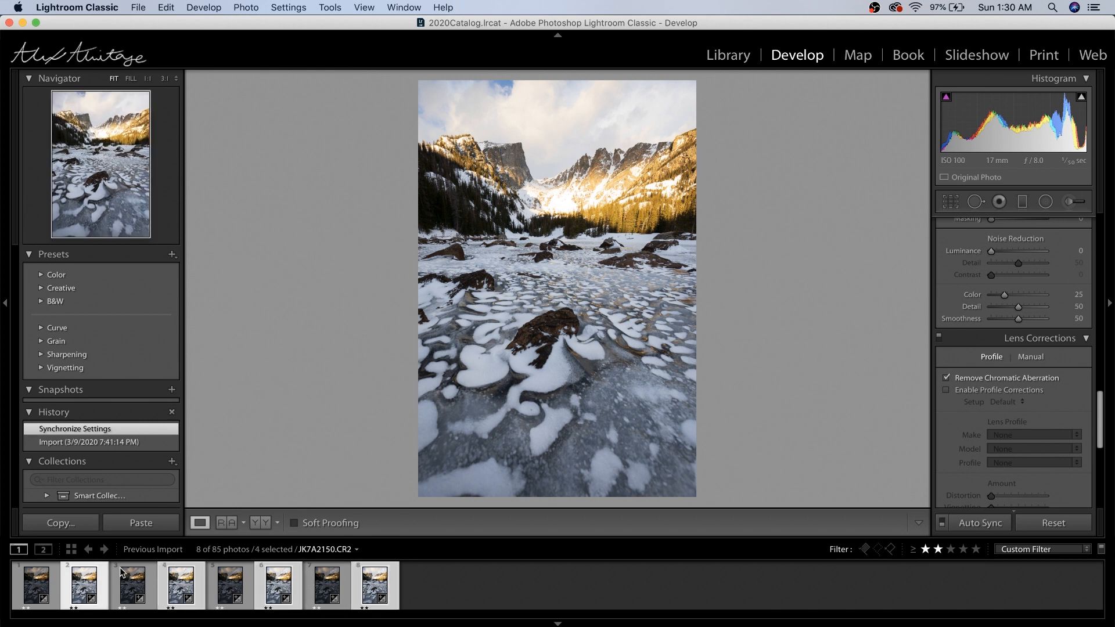
right_click(91, 585)
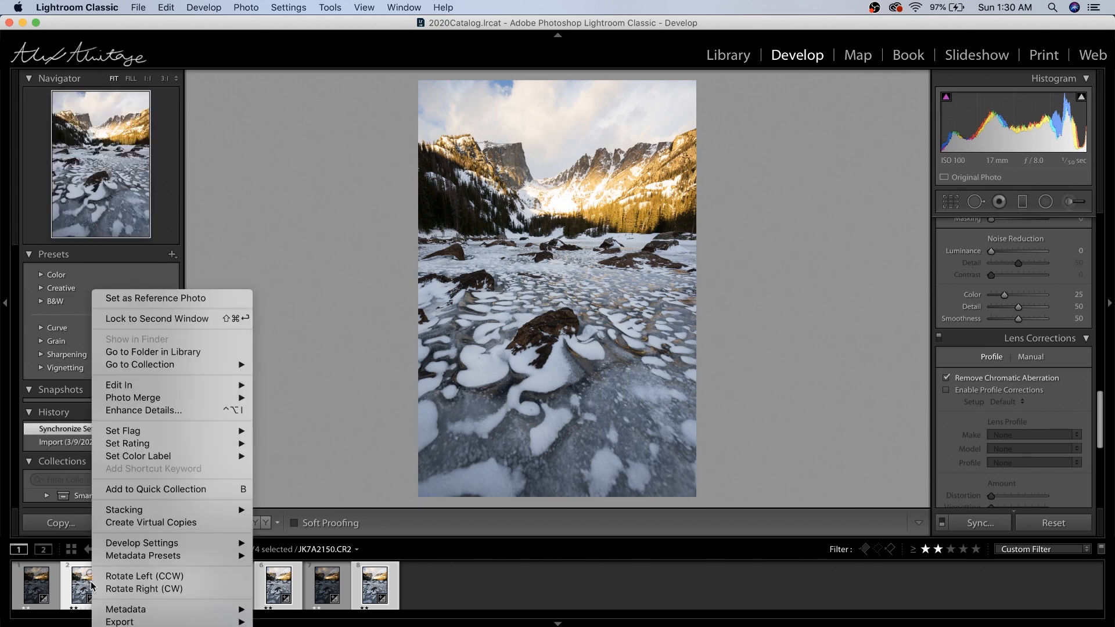
mouse_move(208, 390)
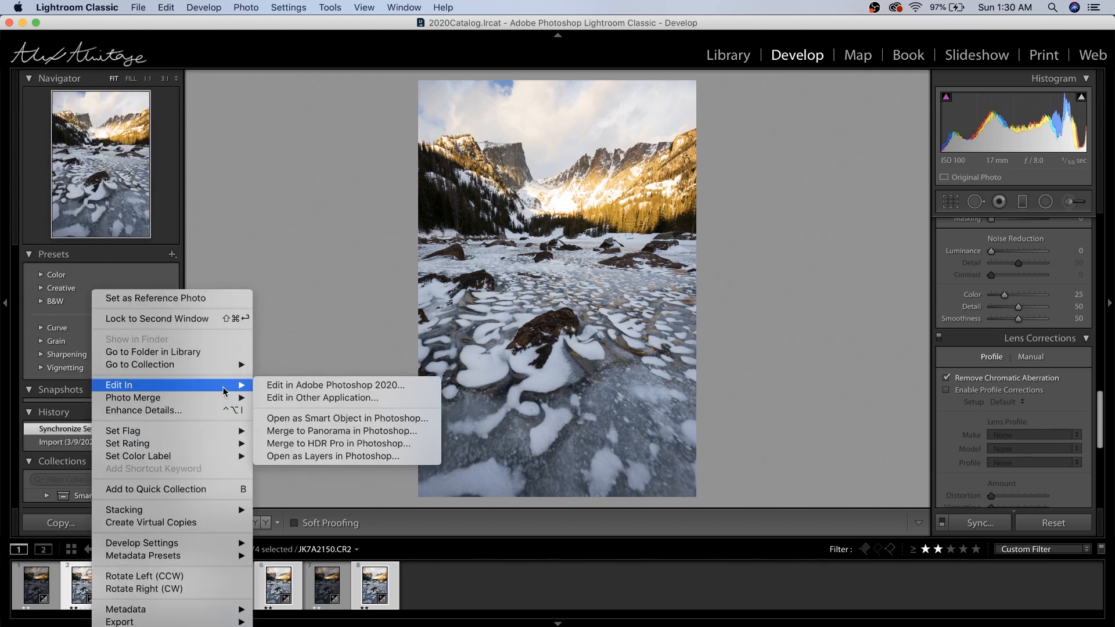
left_click(304, 455)
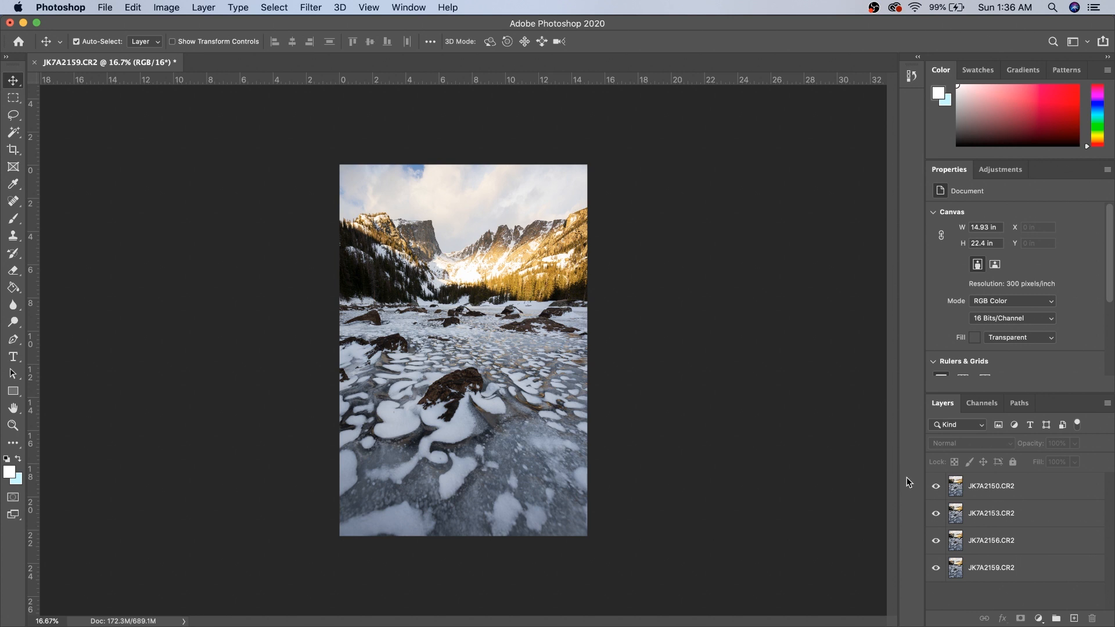
Step: Toggle the visibility of individual layers in the stack to compare the four exposures
left_click(935, 513)
left_click(936, 541)
left_click(938, 516)
left_click(937, 488)
Step: Select all four photo layers and align them with Auto-Align Layers
left_click(994, 492)
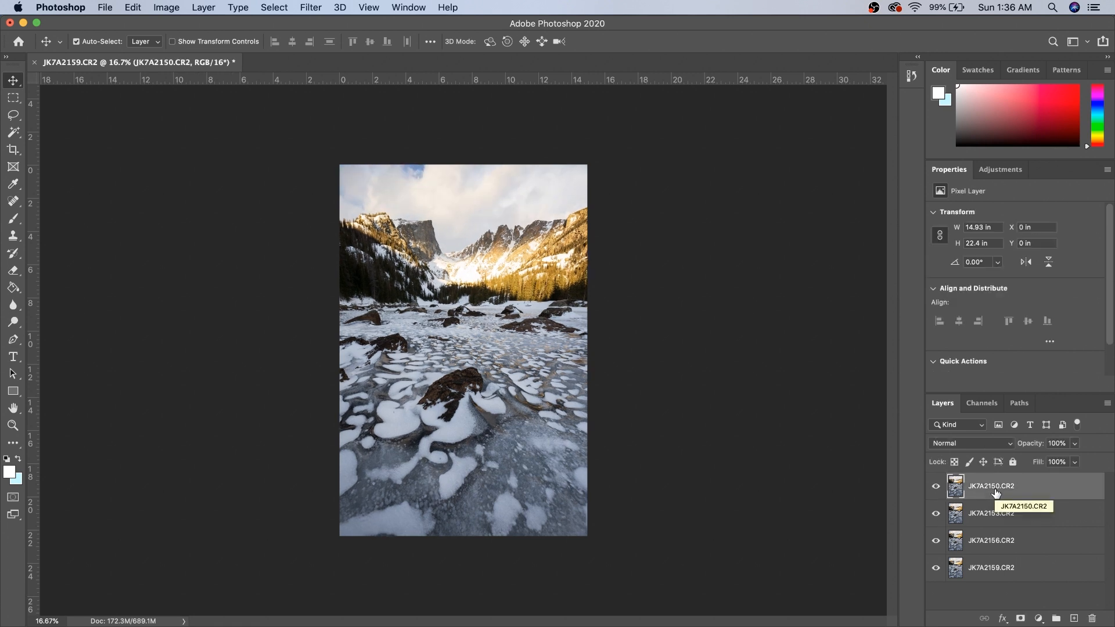
left_click(995, 569, "shift")
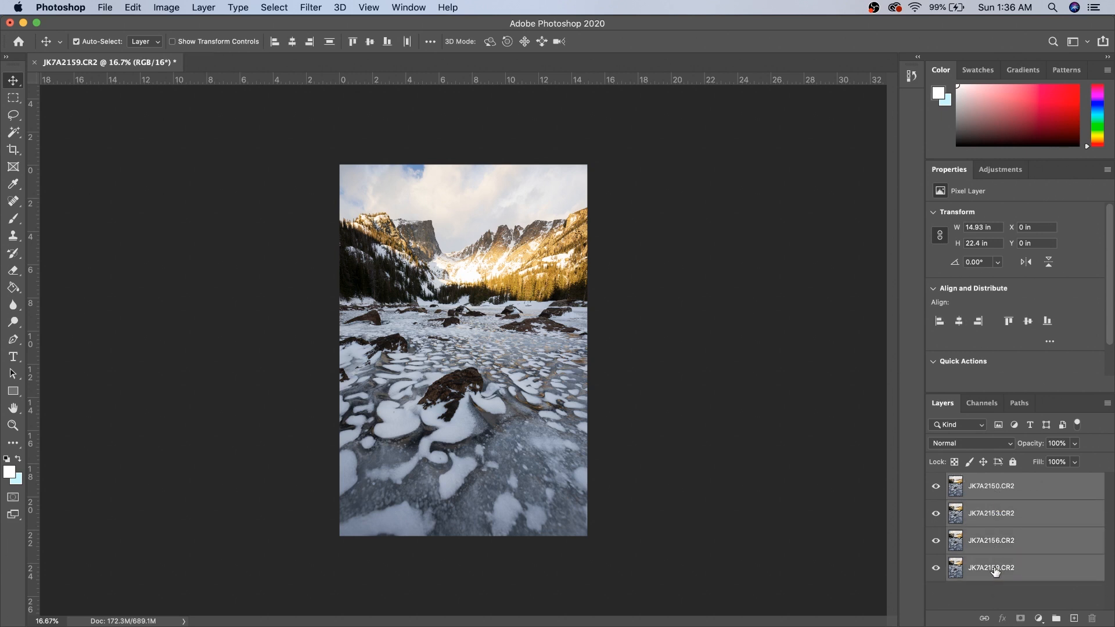
left_click(133, 7)
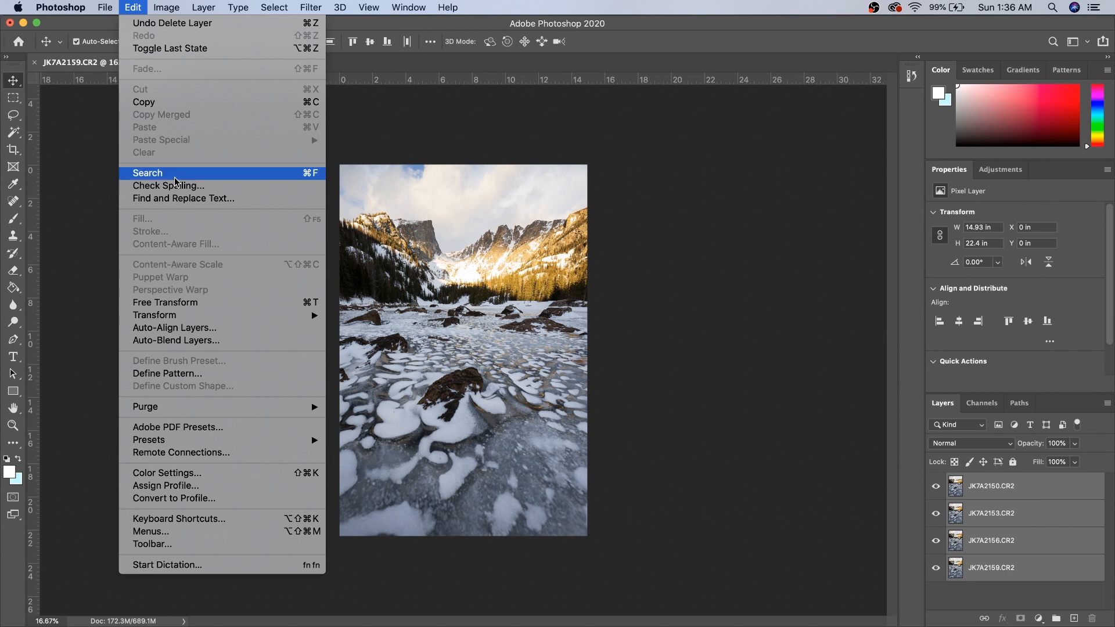
left_click(203, 329)
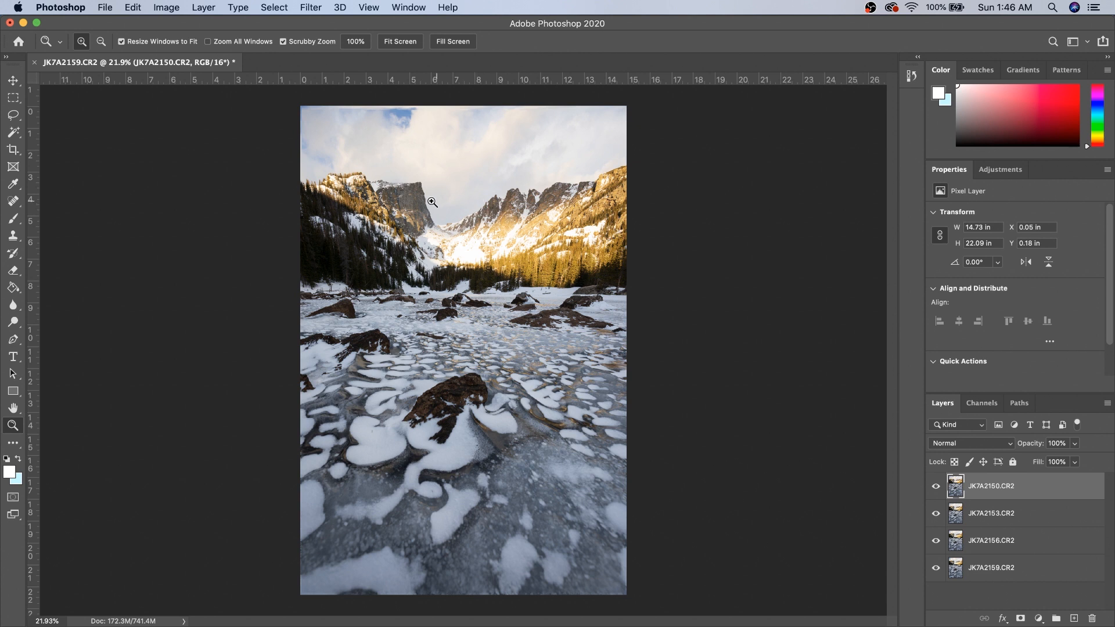
Step: Reverse the layer order so that JK7A2159.CR2 is on top and JK7A2150.CR2 is at the bottom
left_click_drag(987, 486, 986, 578)
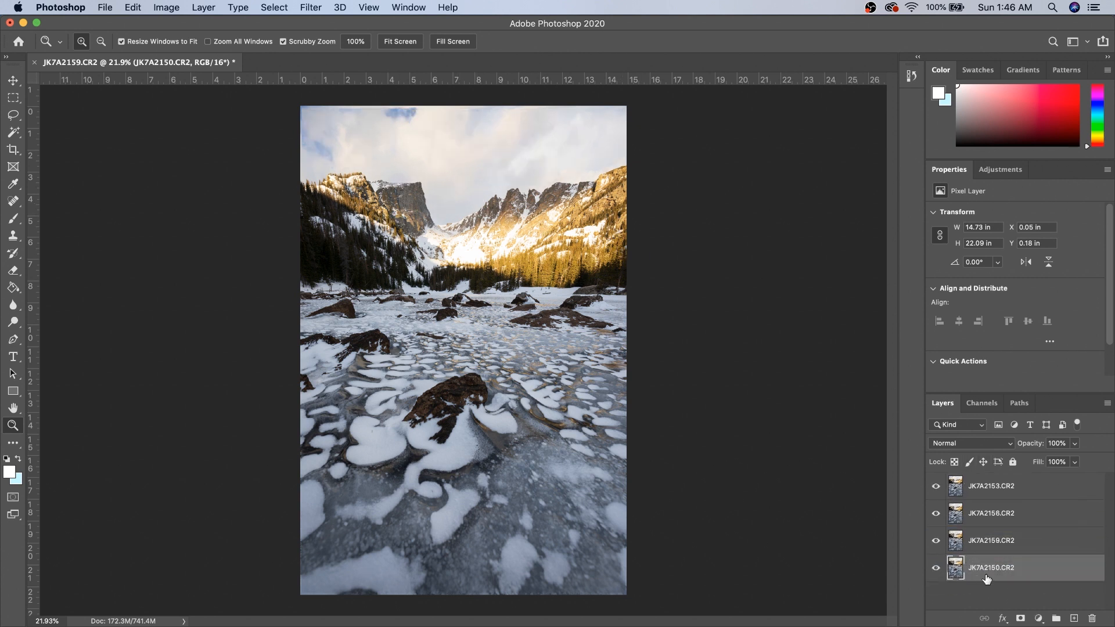
left_click_drag(986, 488, 986, 553)
left_click_drag(986, 514, 987, 515)
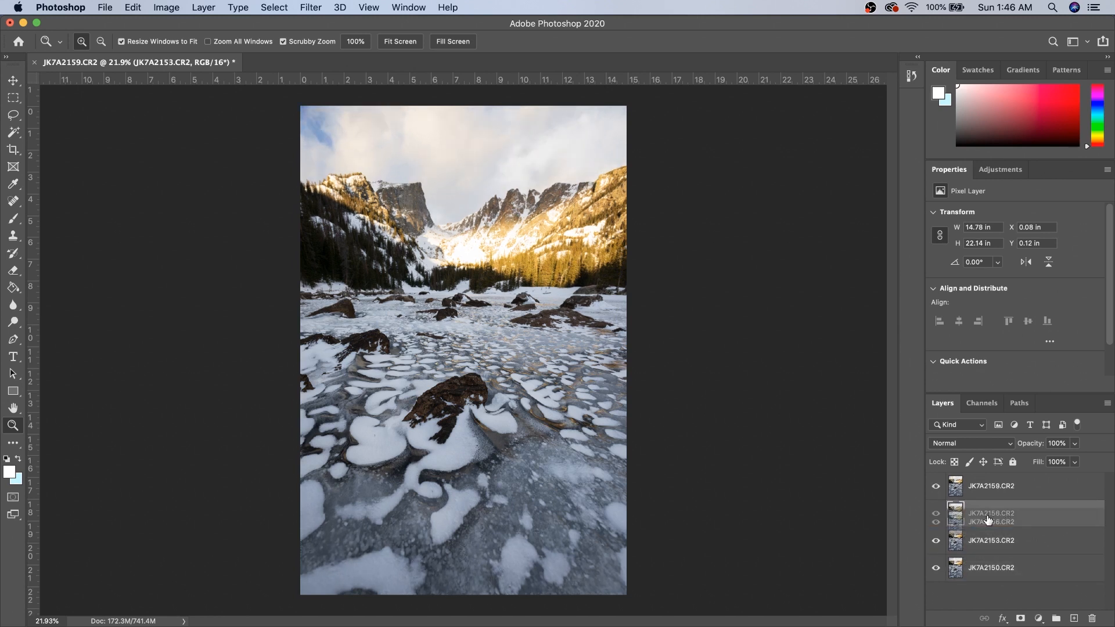
Step: Inspect each layer's sharpness from foreground to background, hiding the upper layers one by one, and show all layers again
left_click(980, 491)
left_click_drag(486, 556, 624, 551)
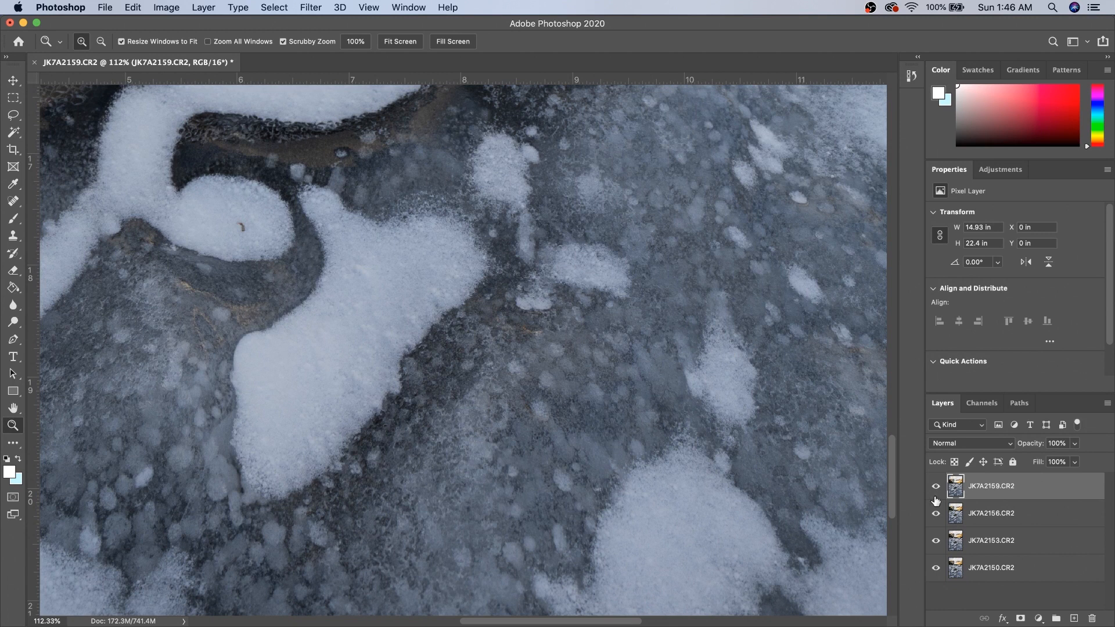
left_click_drag(624, 318, 615, 537)
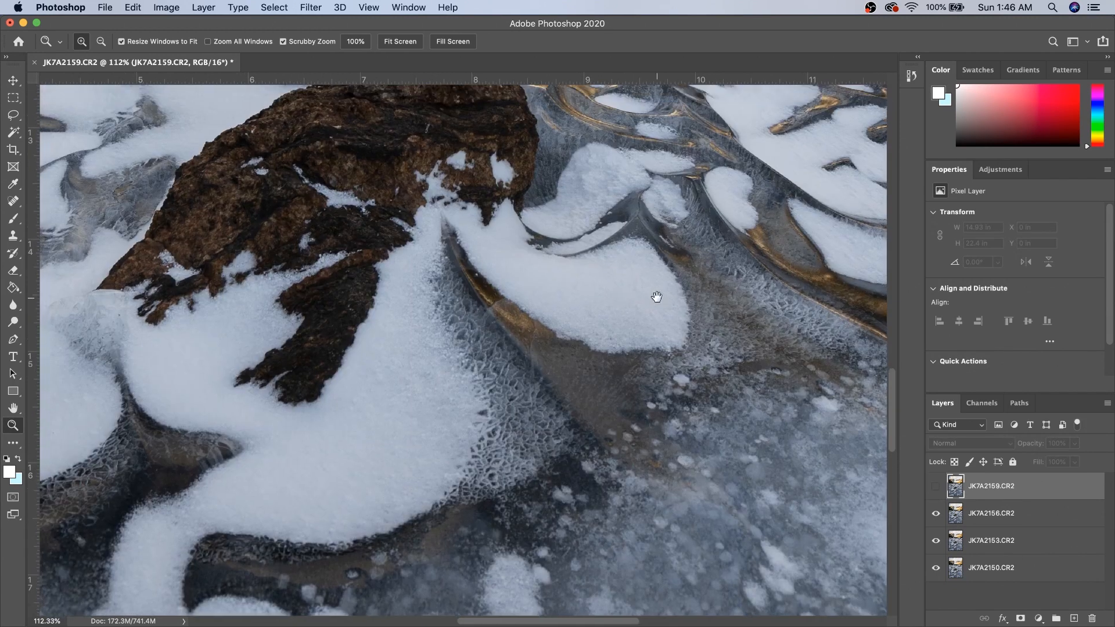
left_click(936, 514)
left_click_drag(638, 311, 644, 566)
left_click_drag(677, 300, 657, 501)
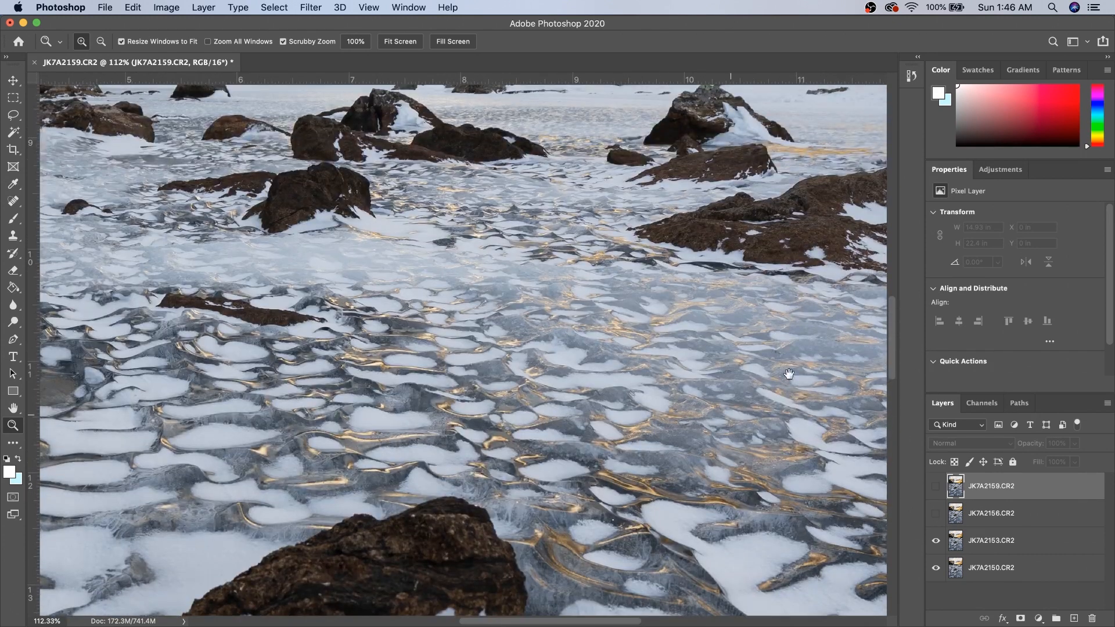
left_click(937, 541)
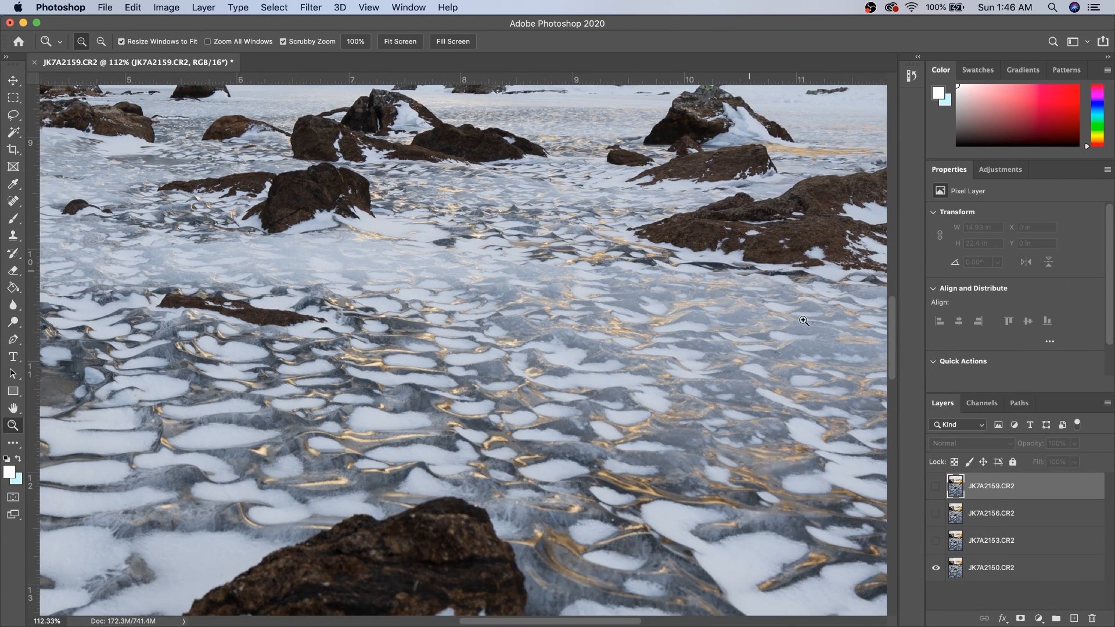
left_click_drag(701, 377, 649, 385)
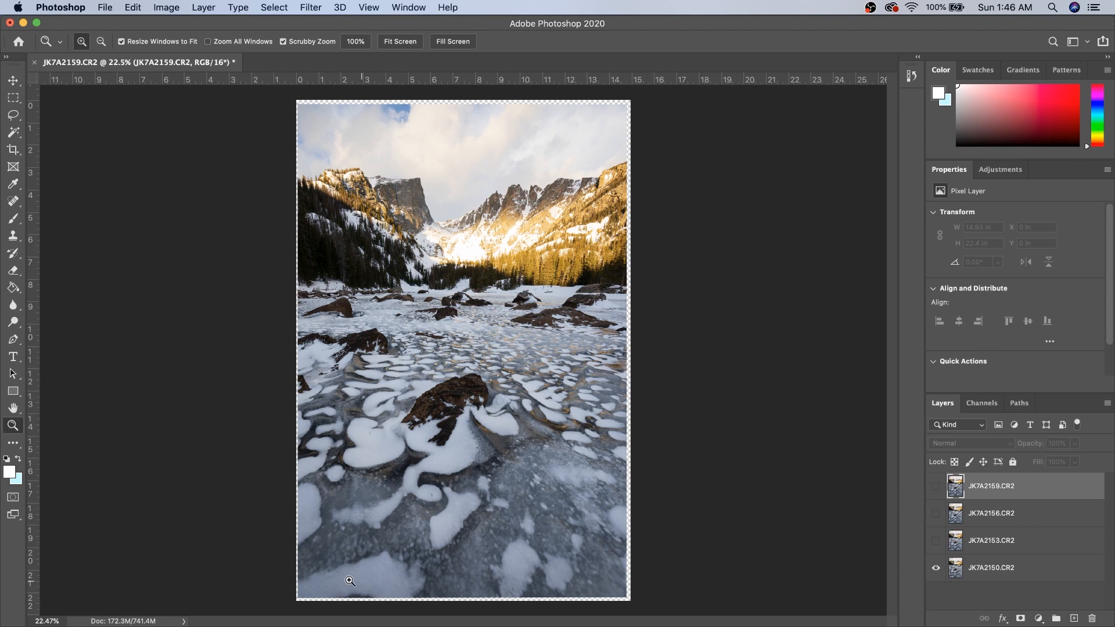
left_click(936, 541)
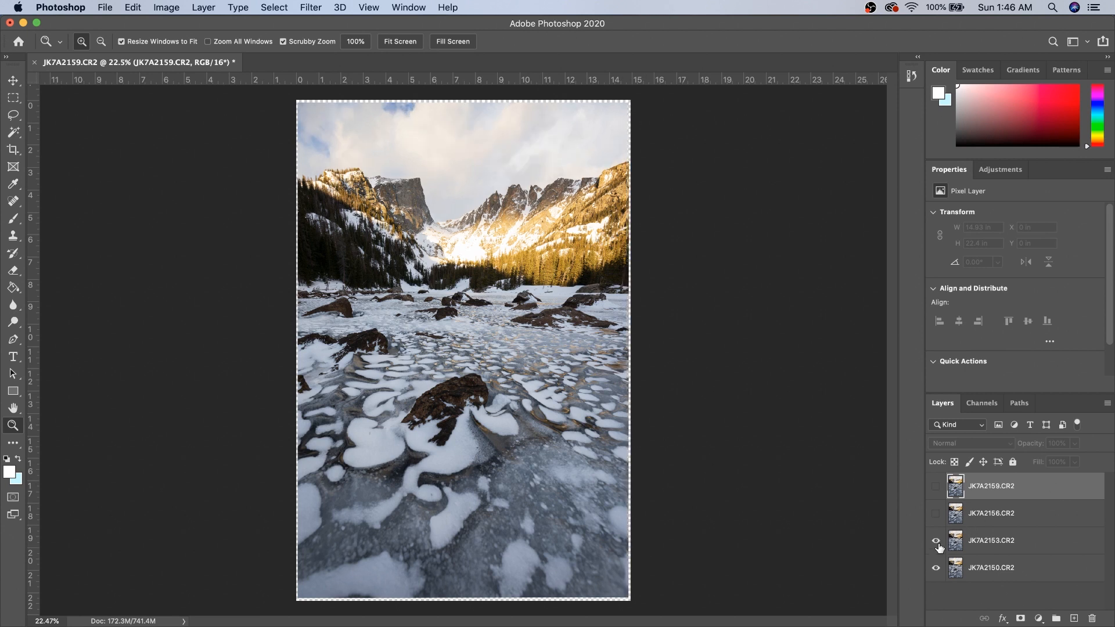
left_click(936, 487)
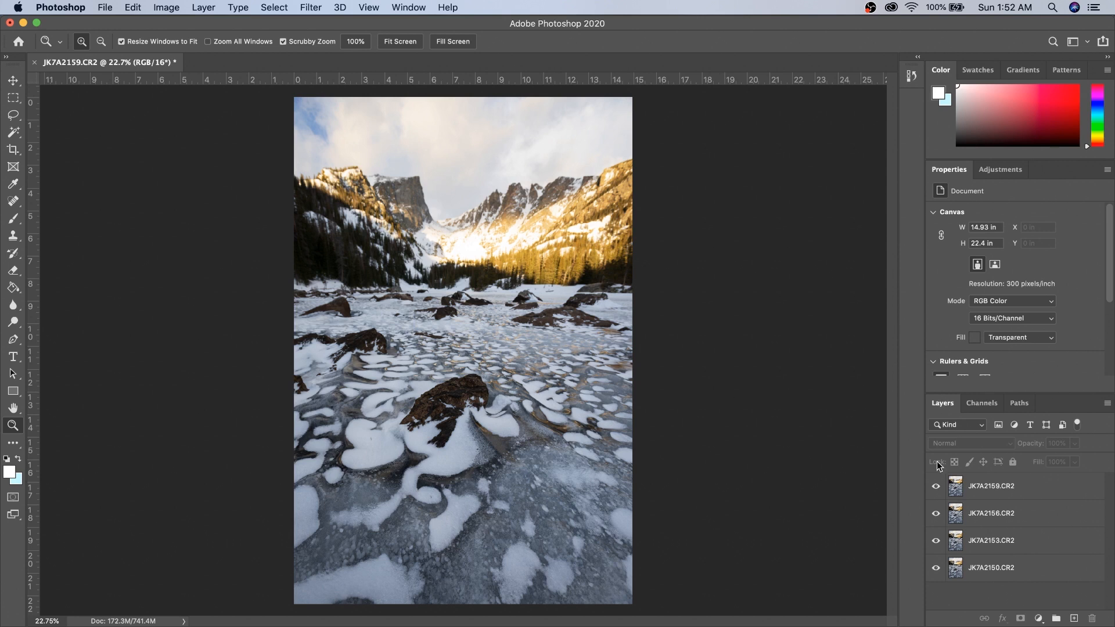
Step: Try to blend all four photo layers with Auto-Blend Layers
left_click(995, 487)
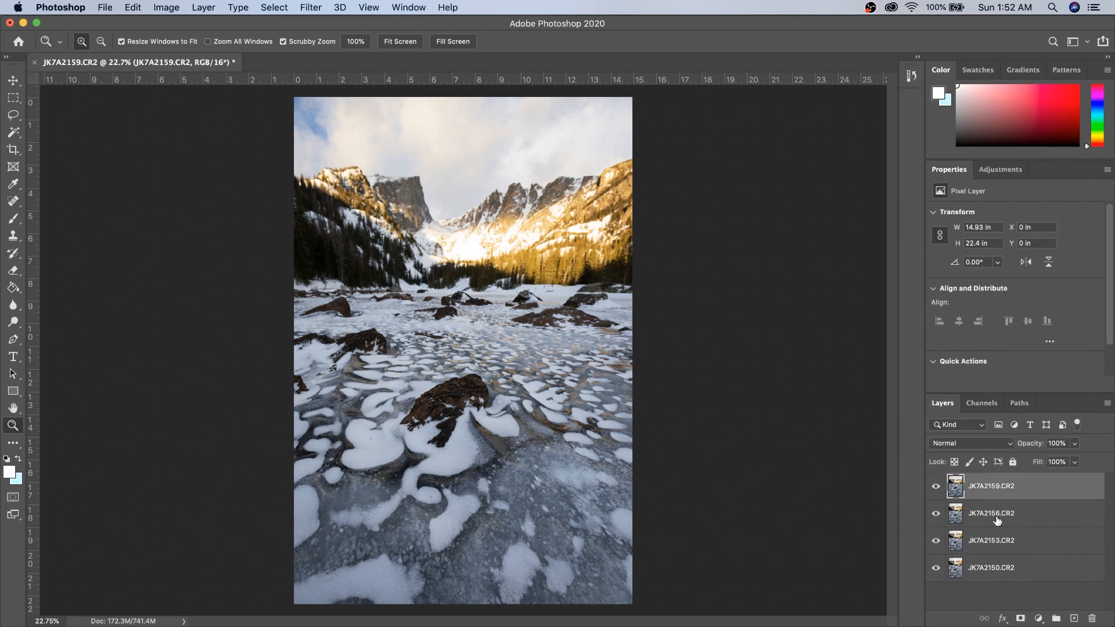
left_click(991, 572, "shift")
left_click(135, 7)
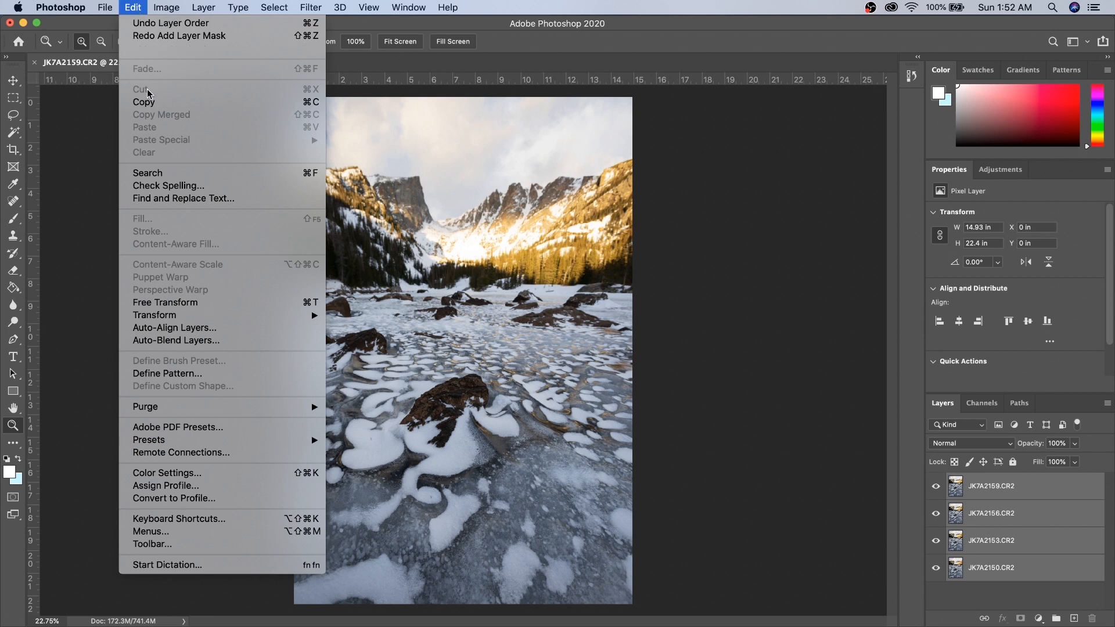
left_click(183, 340)
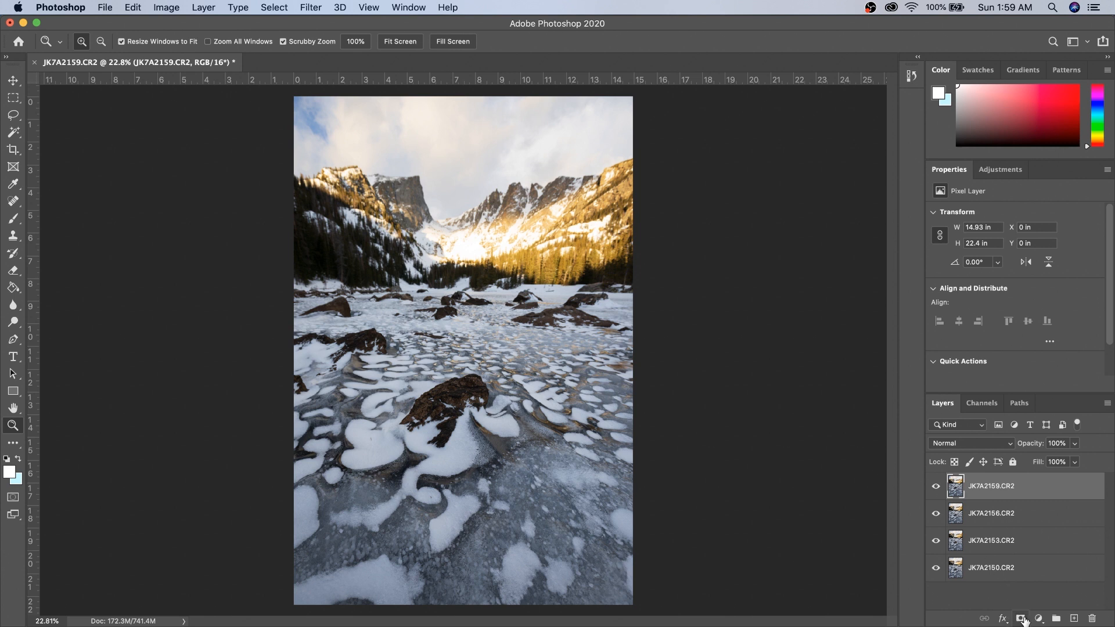
Step: Add a black layer mask to the top layer JK7A2159.CR2 and toggle the mask off and on to check its effect
key("alt")
left_click(1021, 619, "alt")
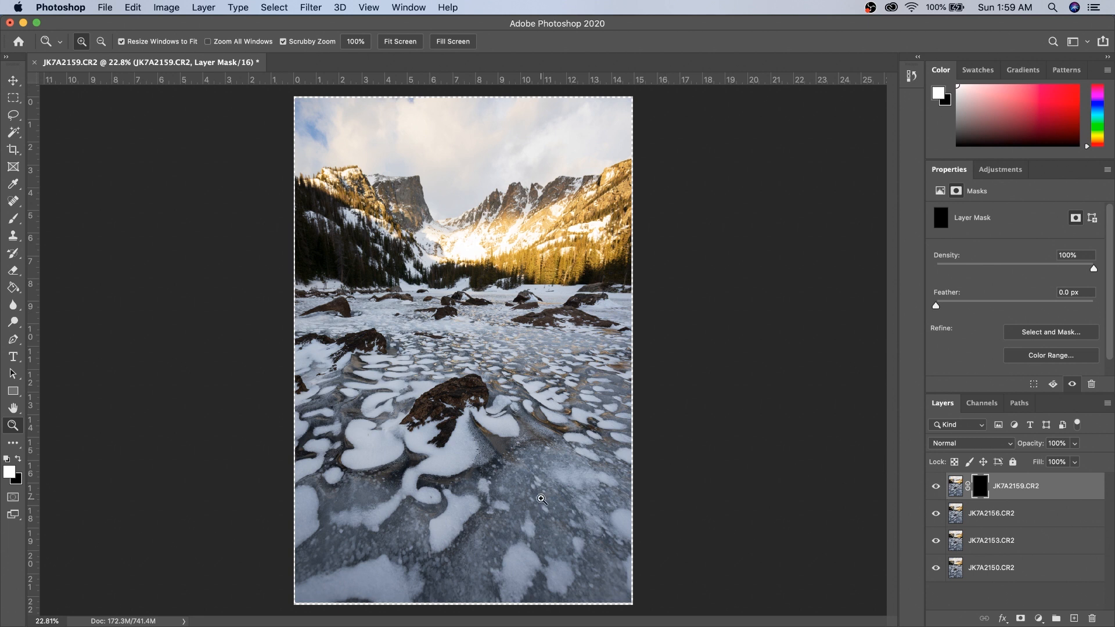
left_click(986, 491, "shift")
left_click(986, 492, "shift")
left_click(984, 491, "shift")
left_click(984, 491, "shift")
Step: Compare the foreground ice with the JK7A2159.CR2 mask disabled and enabled, close up and in full view, leaving the mask disabled
left_click_drag(595, 482, 698, 423)
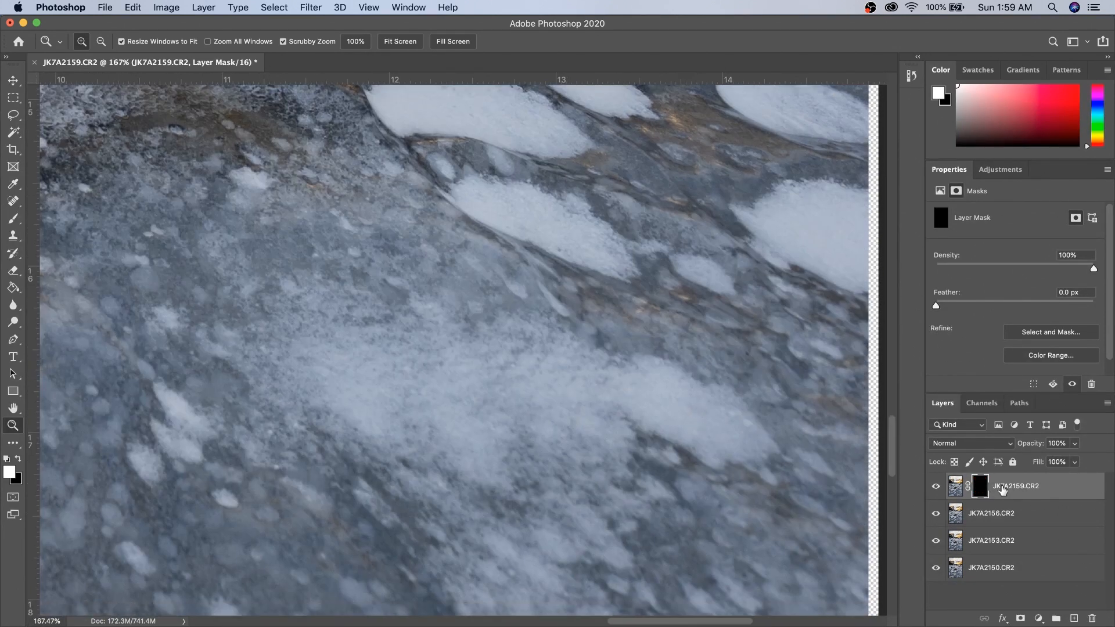
left_click(985, 492, "shift")
left_click(985, 491, "shift")
left_click(985, 491, "shift")
left_click(984, 491, "shift")
left_click(982, 491, "shift")
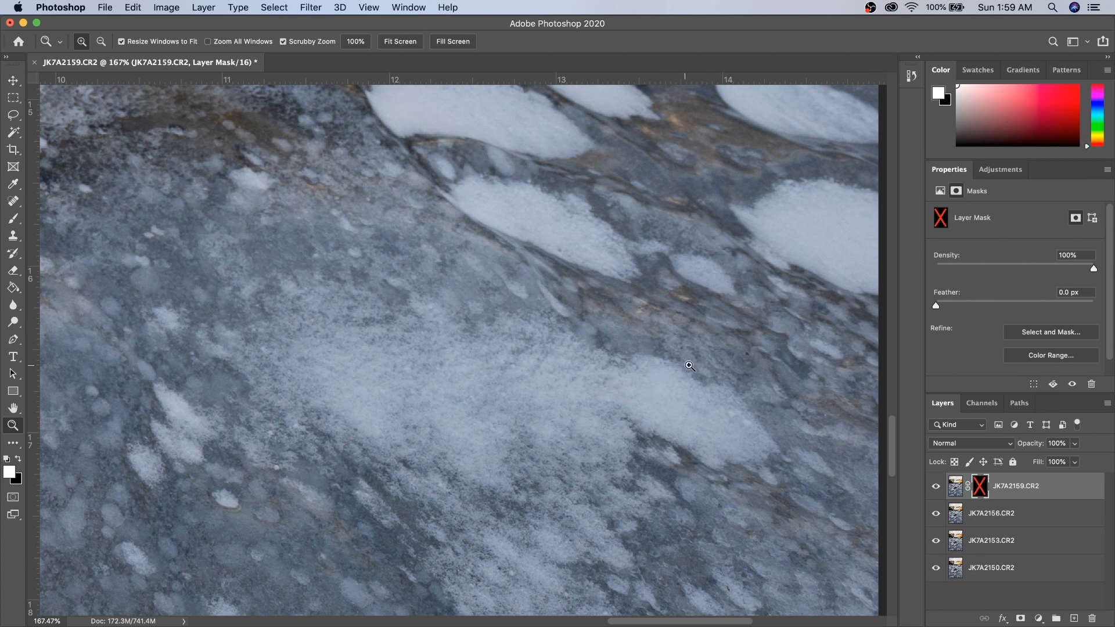
key("super+0")
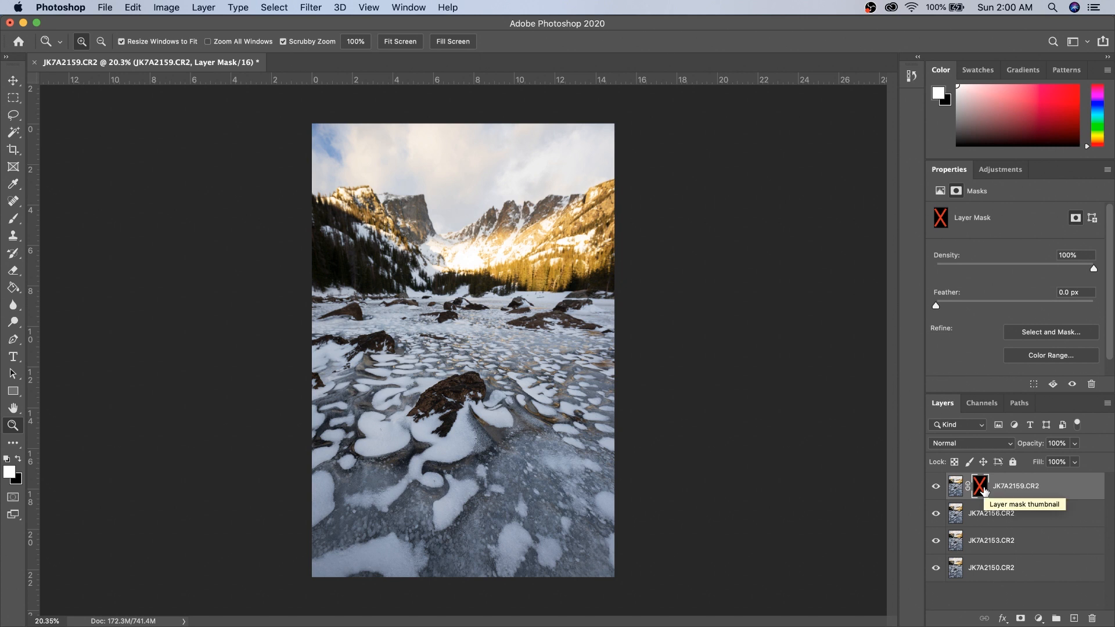
left_click(980, 487, "shift")
left_click(981, 487, "shift")
left_click(981, 486, "shift")
left_click(982, 489, "shift")
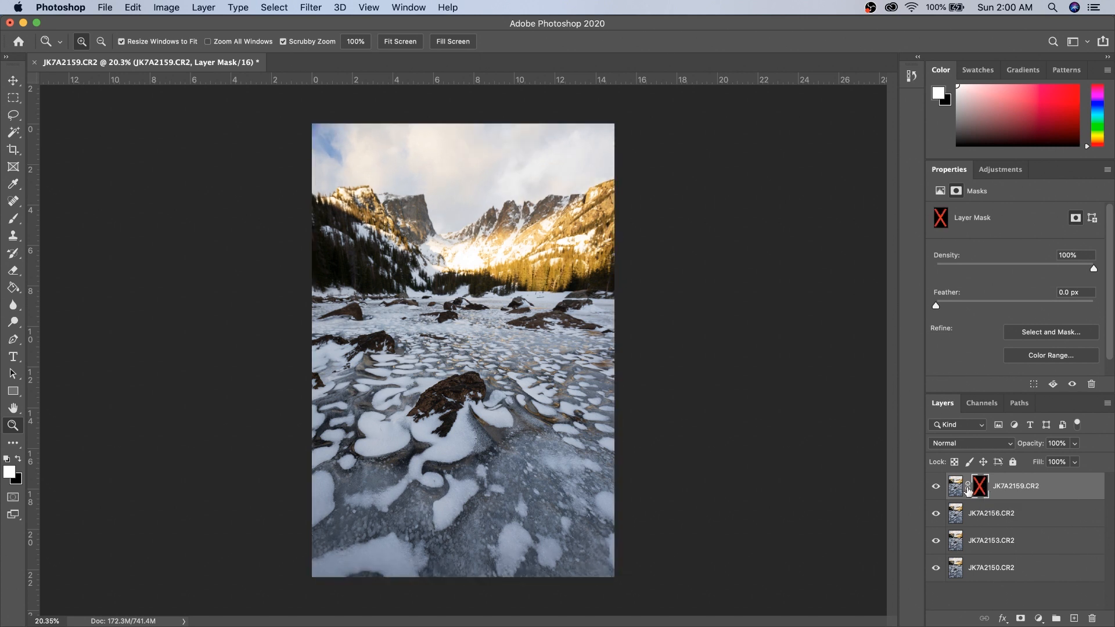
Step: Look up the keyboard shortcut assigned to Enable/Disable Layer Mask among the Layer commands in Keyboard Shortcuts and Menus
left_click(134, 7)
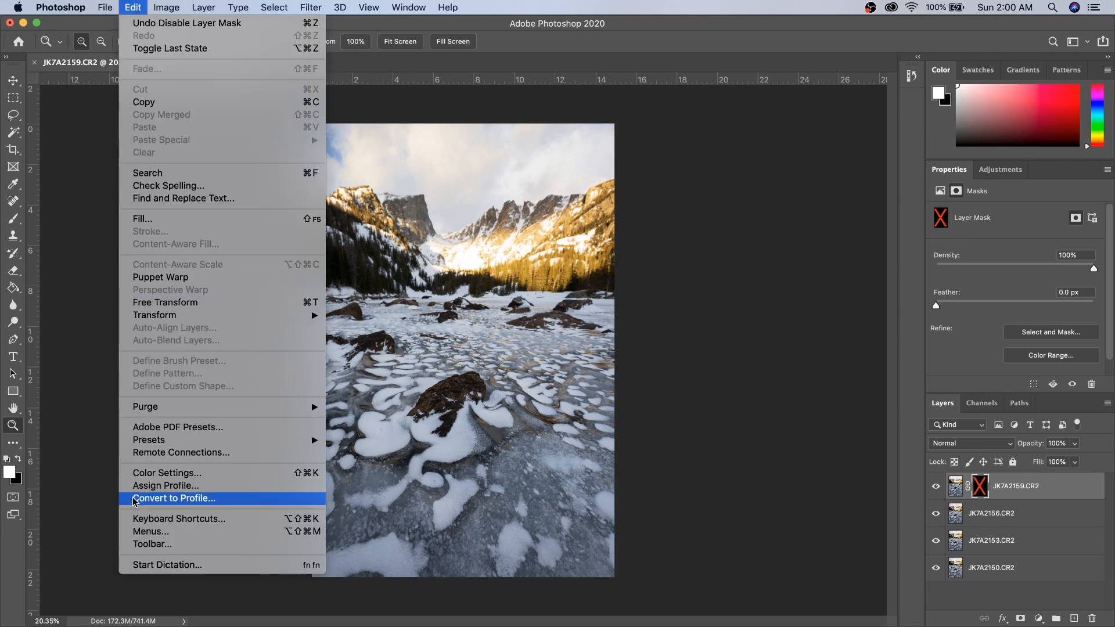
left_click(139, 520)
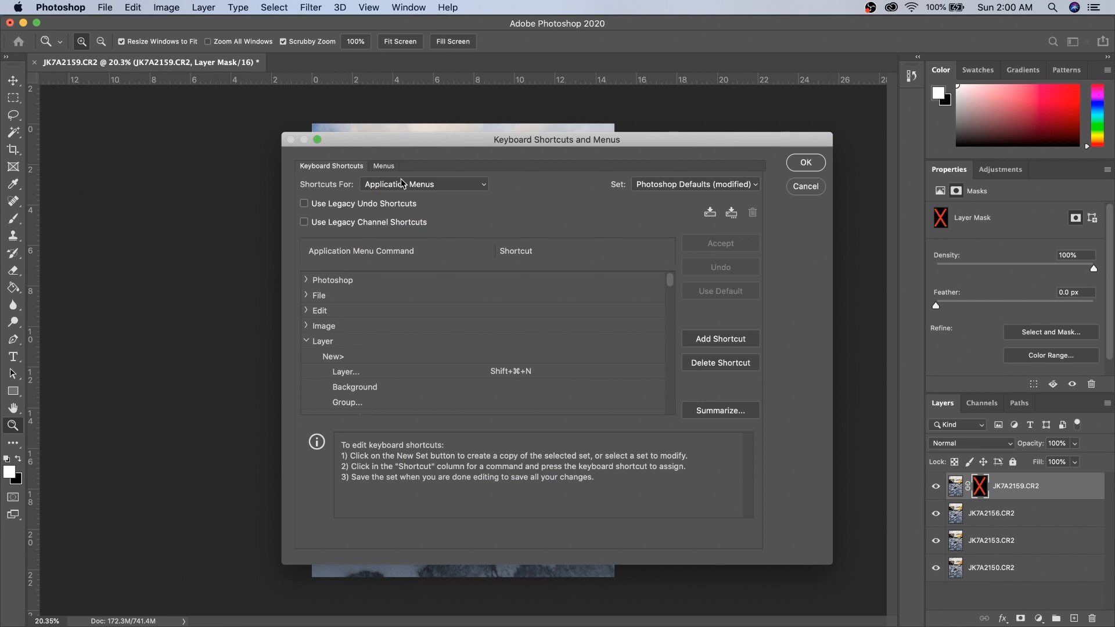
left_click(306, 342)
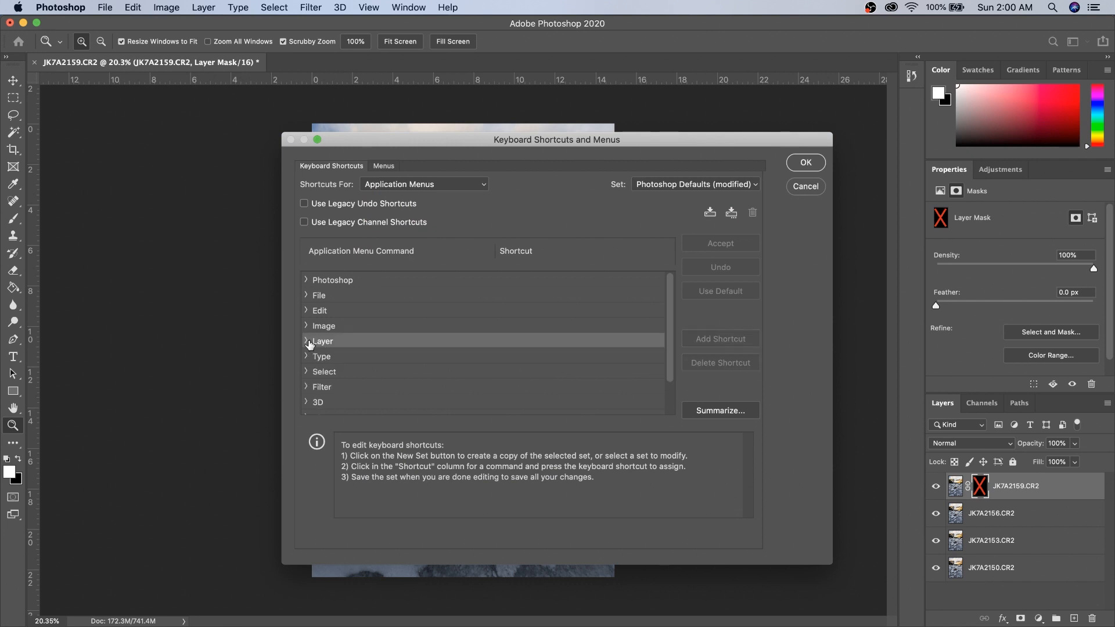
left_click(306, 342)
scroll(314, 343, "down", 10)
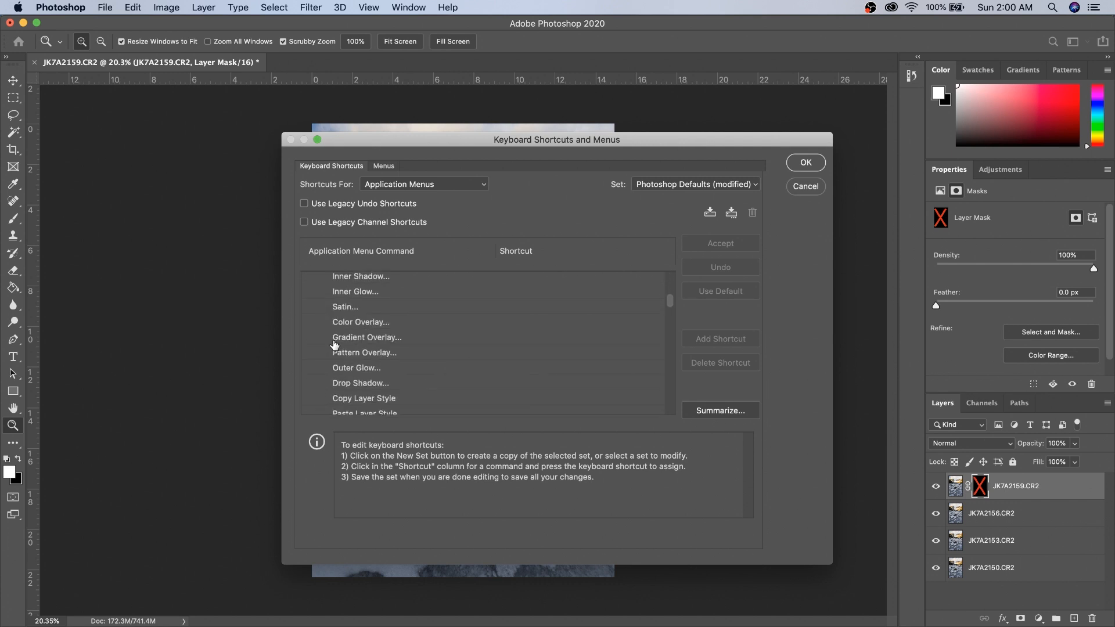
scroll(334, 345, "down", 10)
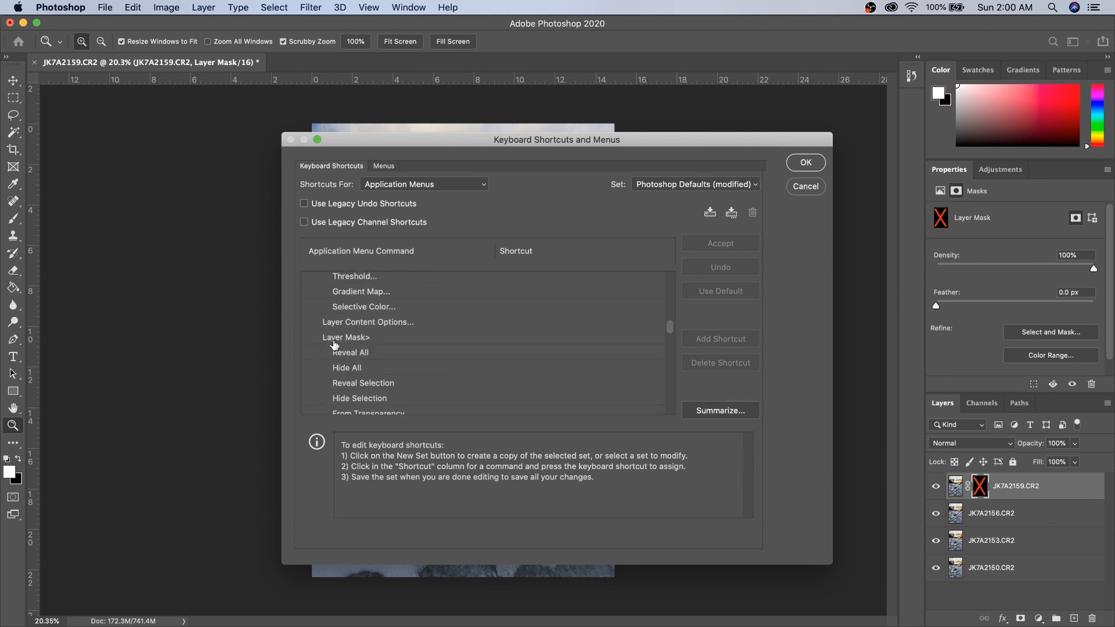
scroll(343, 361, "down", 5)
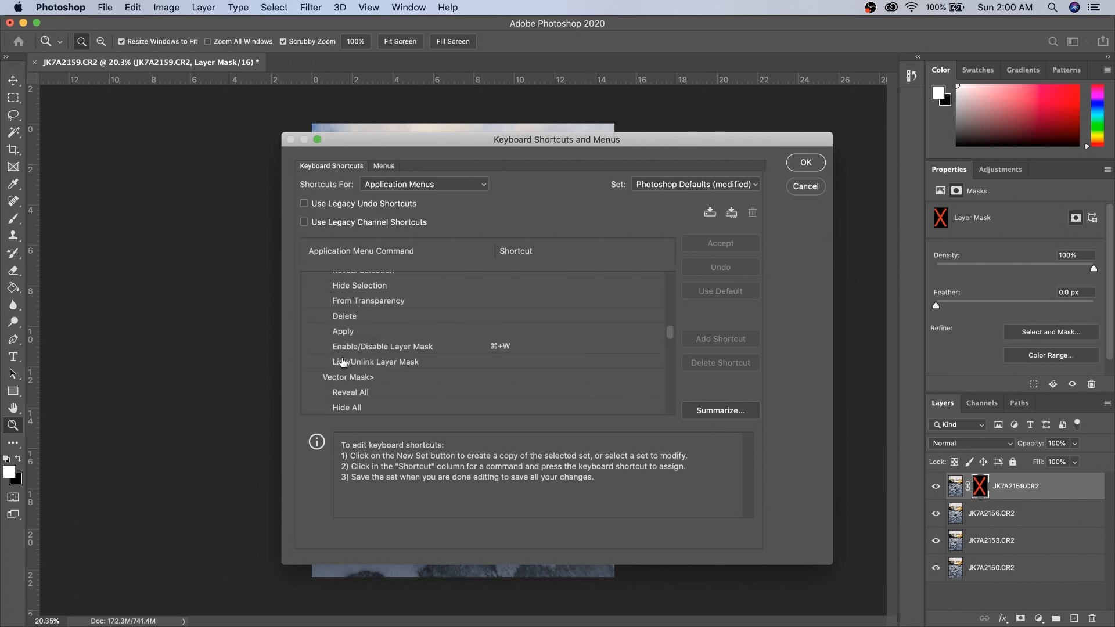
left_click(375, 337)
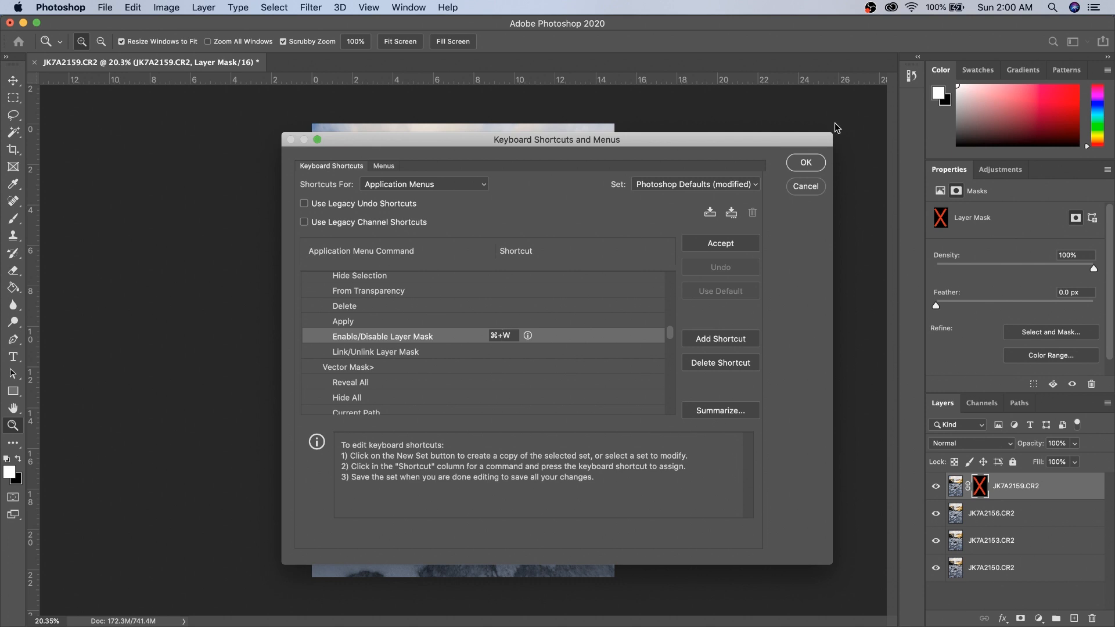
left_click(816, 162)
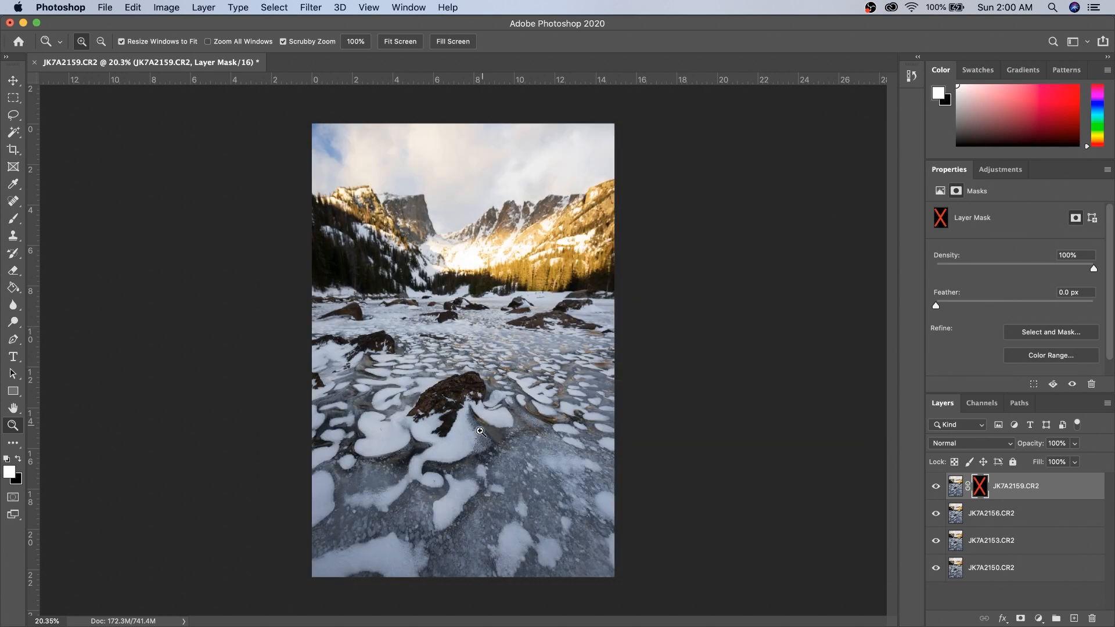
Step: Zoom in on the snow and ice below the central rock and compare its sharpness with the JK7A2159.CR2 mask on and off
left_click_drag(486, 474, 564, 475)
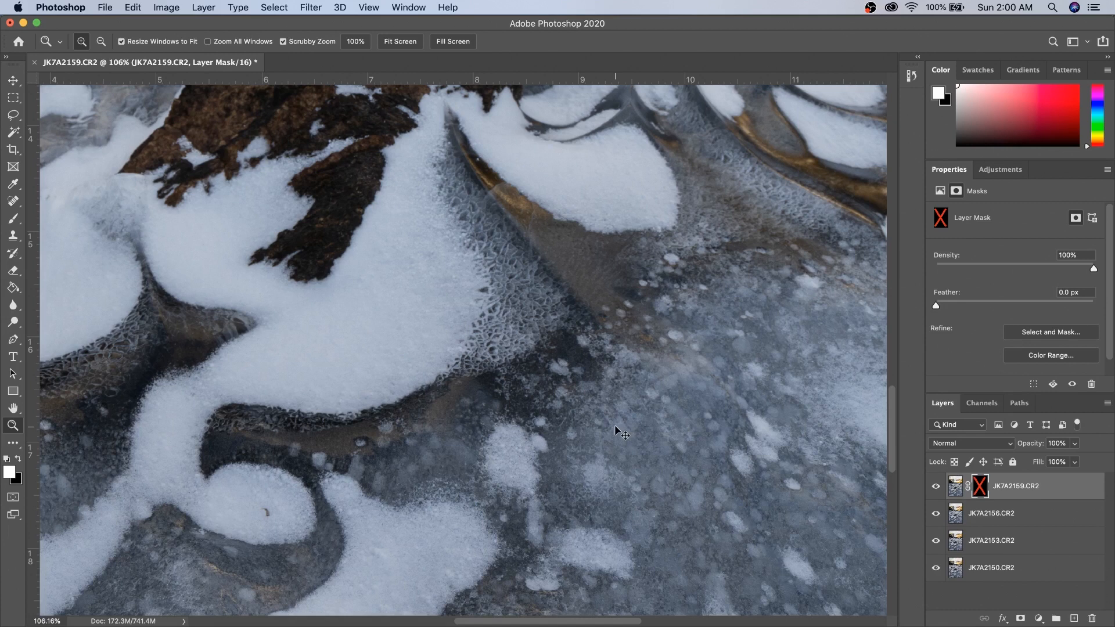
key("super+m")
key("super+m")
key("super+m")
key("super+m")
key("super+m")
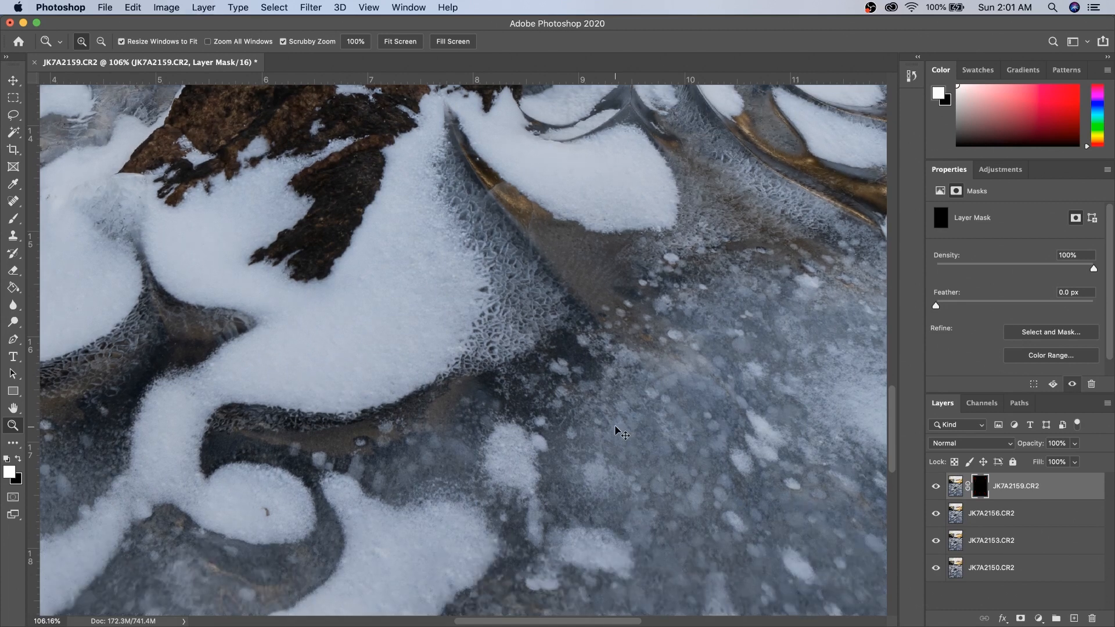
Step: Examine the foreground ice toward the image's left edge with the mask on and off to find where JK7A2159.CR2 is sharper
left_click_drag(695, 431, 607, 434)
left_click_drag(439, 506, 512, 509)
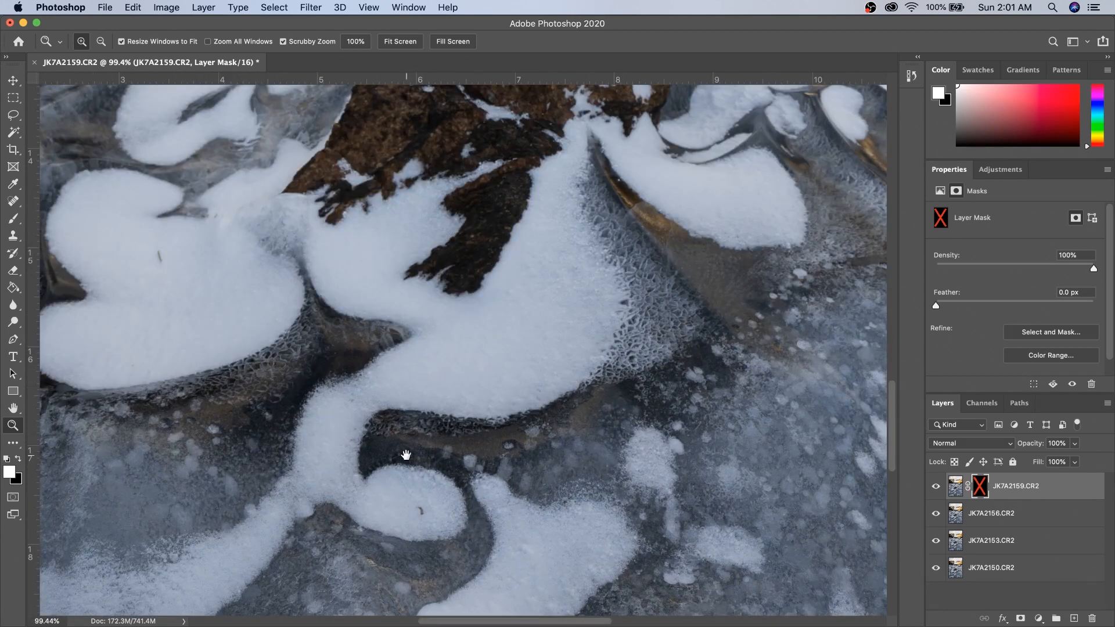
left_click_drag(629, 405, 646, 406)
left_click_drag(410, 416, 437, 415)
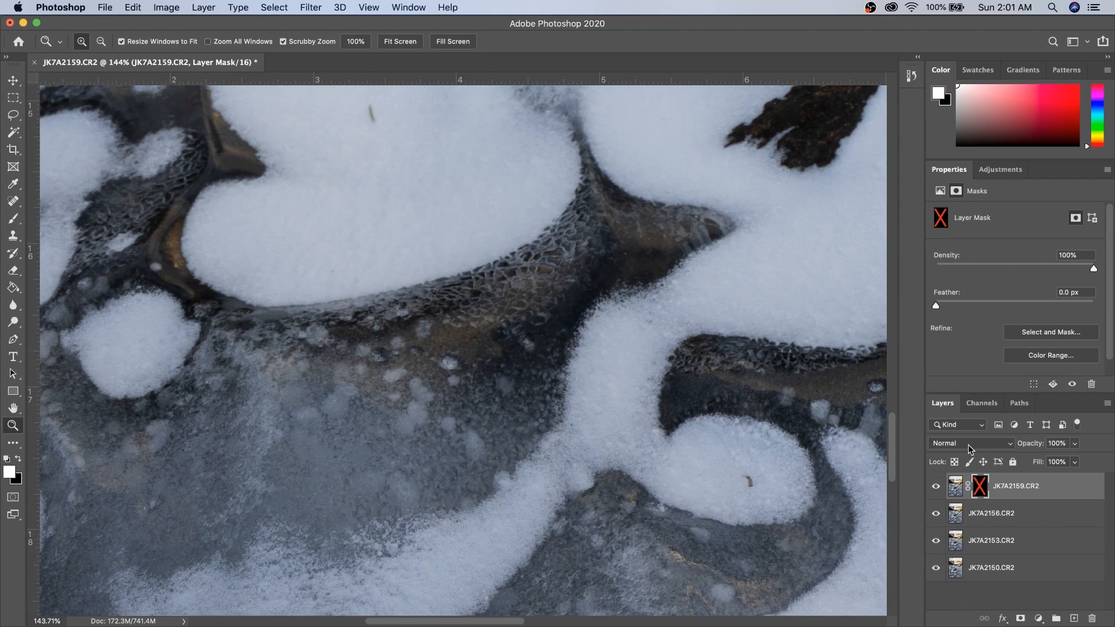
left_click_drag(490, 405, 658, 412)
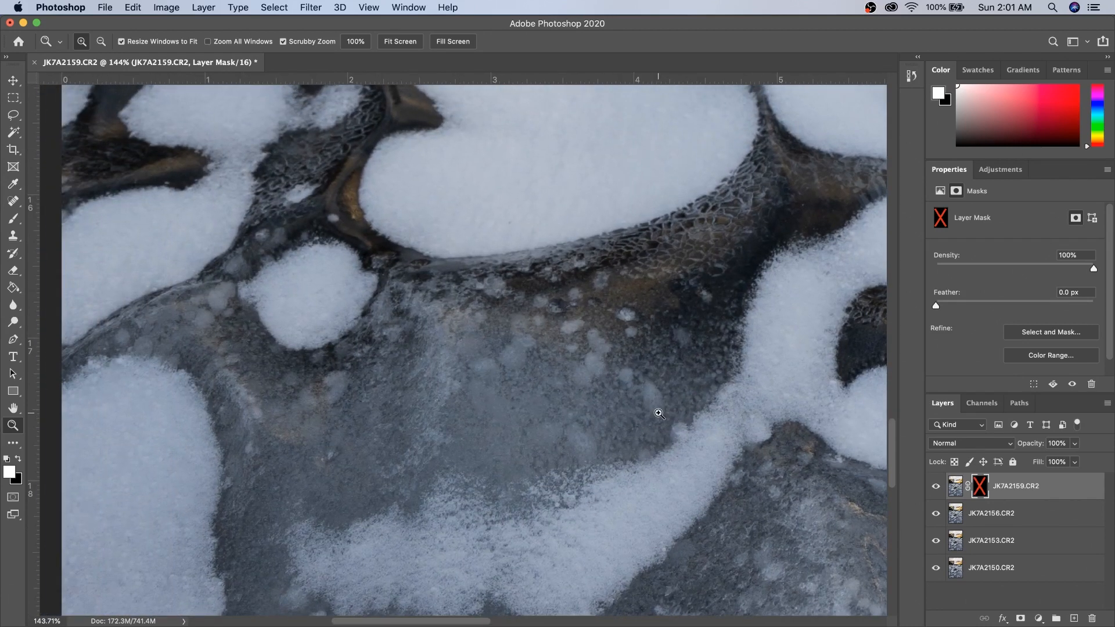
key("super+shift+m")
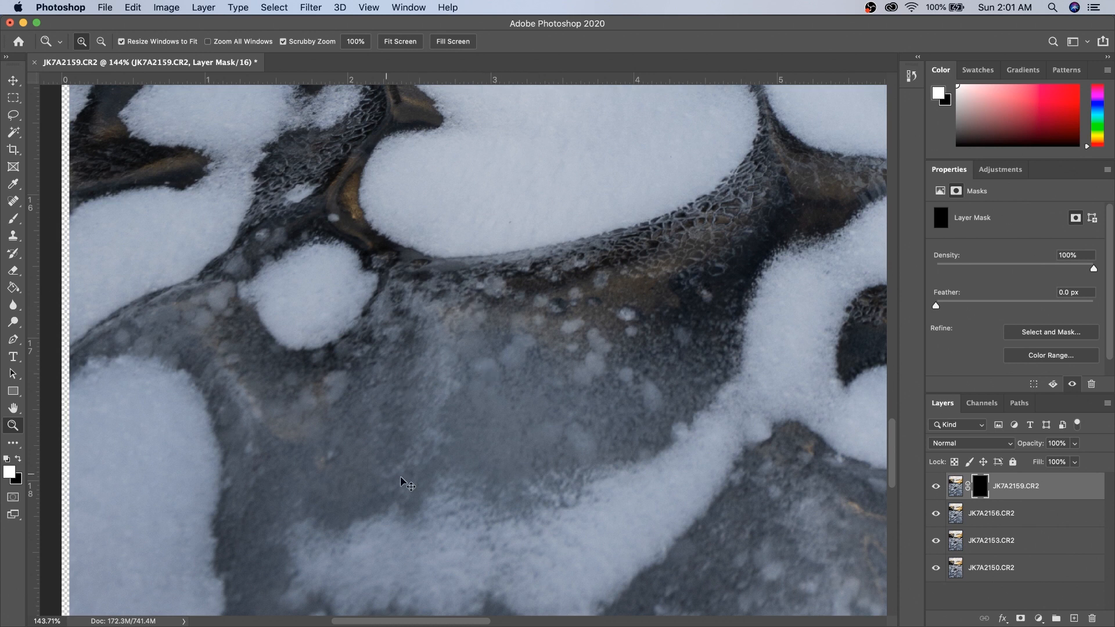
key("super+shift+m")
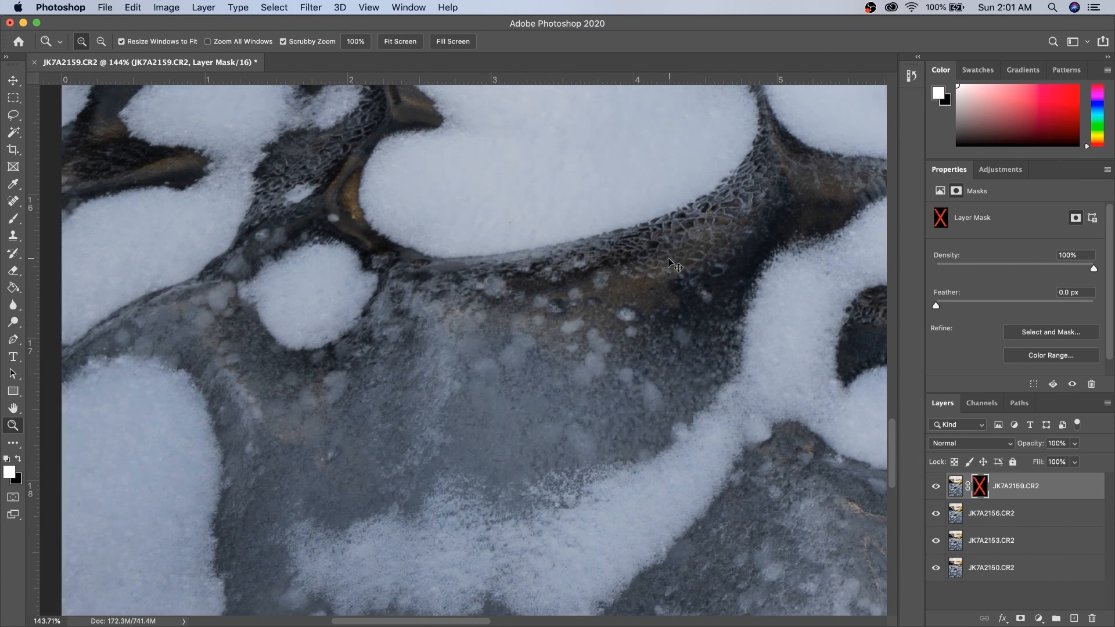
key("super+shift+m")
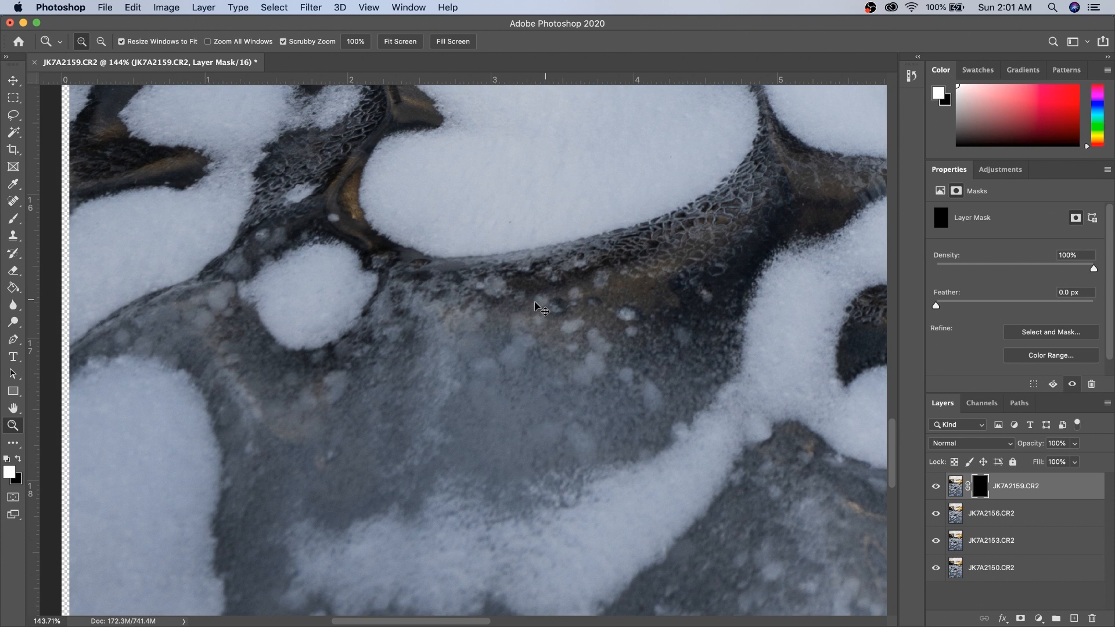
key("super+z")
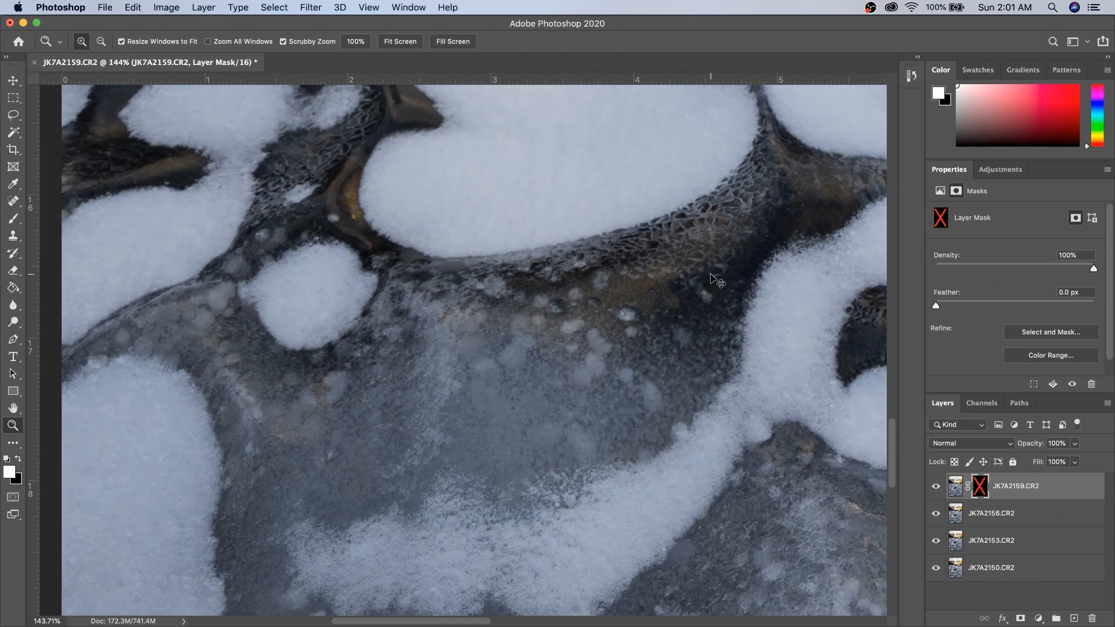
key("super+shift+z")
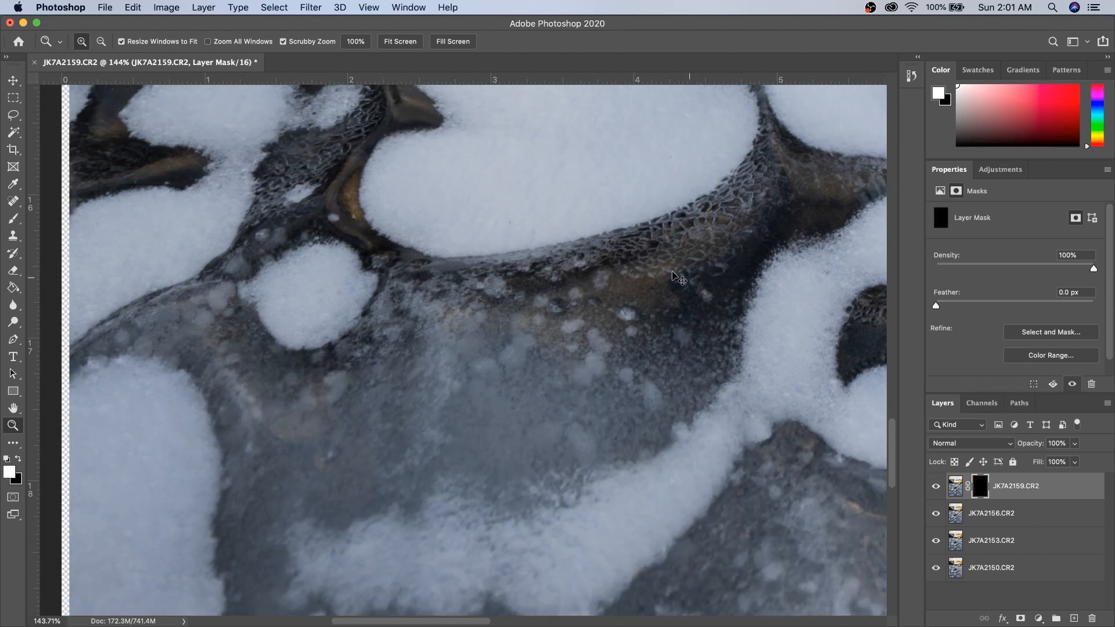
key("super+z")
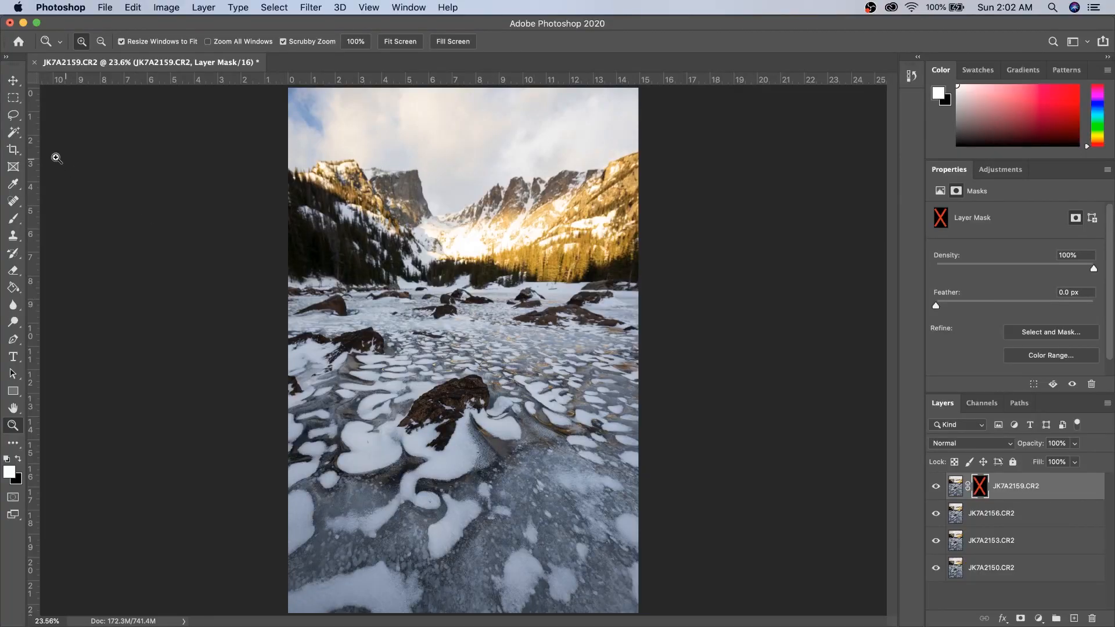
Step: Lasso the foreground ice from below the central rock to the image's bottom edge and fill it with white on the enabled JK7A2159.CR2 mask
left_click(13, 115)
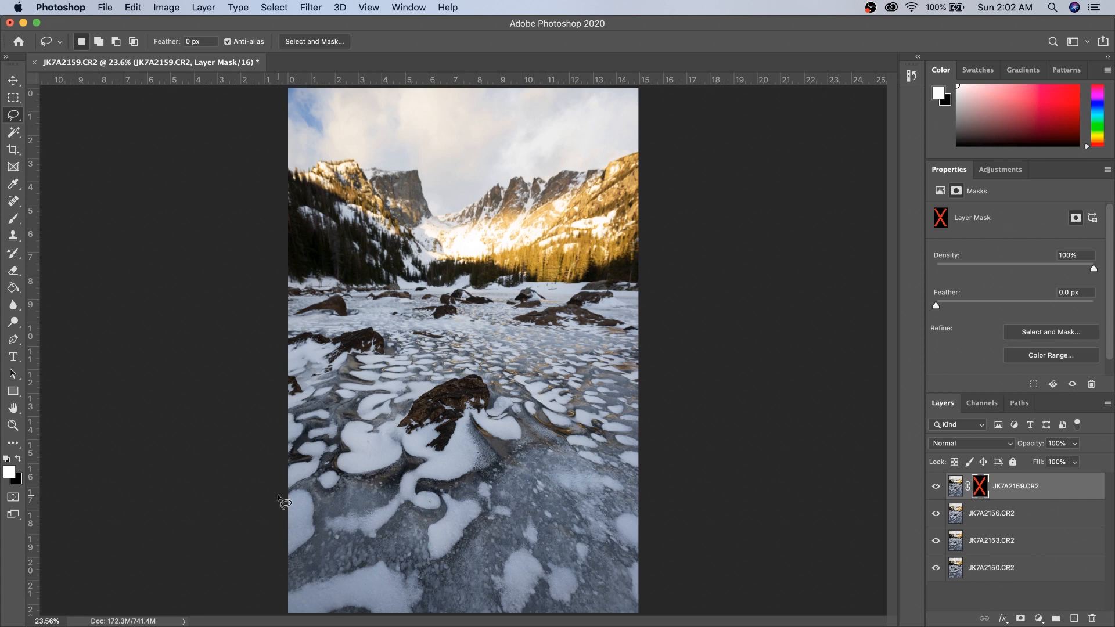
mouse_move(306, 483)
left_mouse_down()
mouse_move(627, 472)
mouse_move(655, 482)
mouse_move(670, 582)
mouse_move(613, 615)
left_mouse_up()
mouse_move(511, 615)
left_mouse_down()
mouse_move(288, 615)
mouse_move(241, 522)
mouse_move(266, 488)
left_mouse_up()
left_click(13, 288)
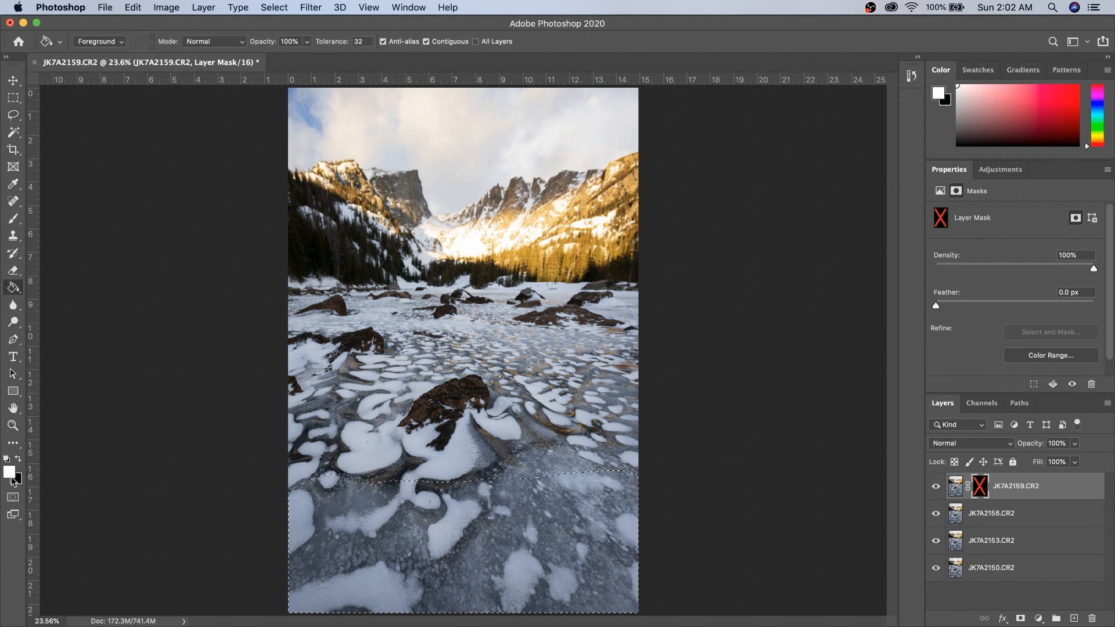
left_click(465, 529)
left_click(980, 486, "shift")
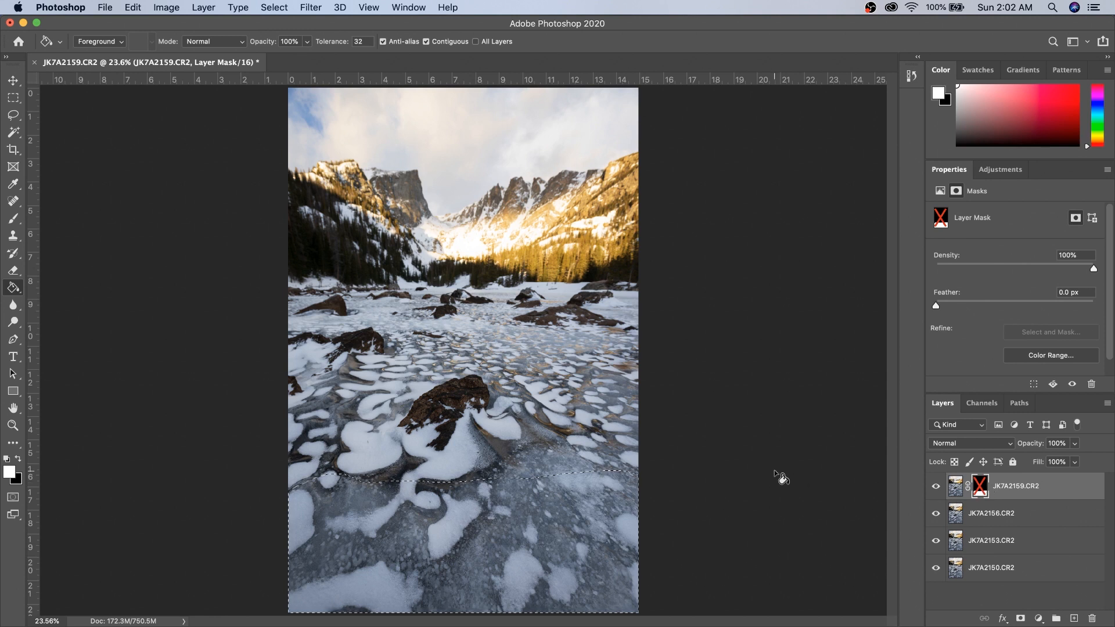
key("super+shift+i")
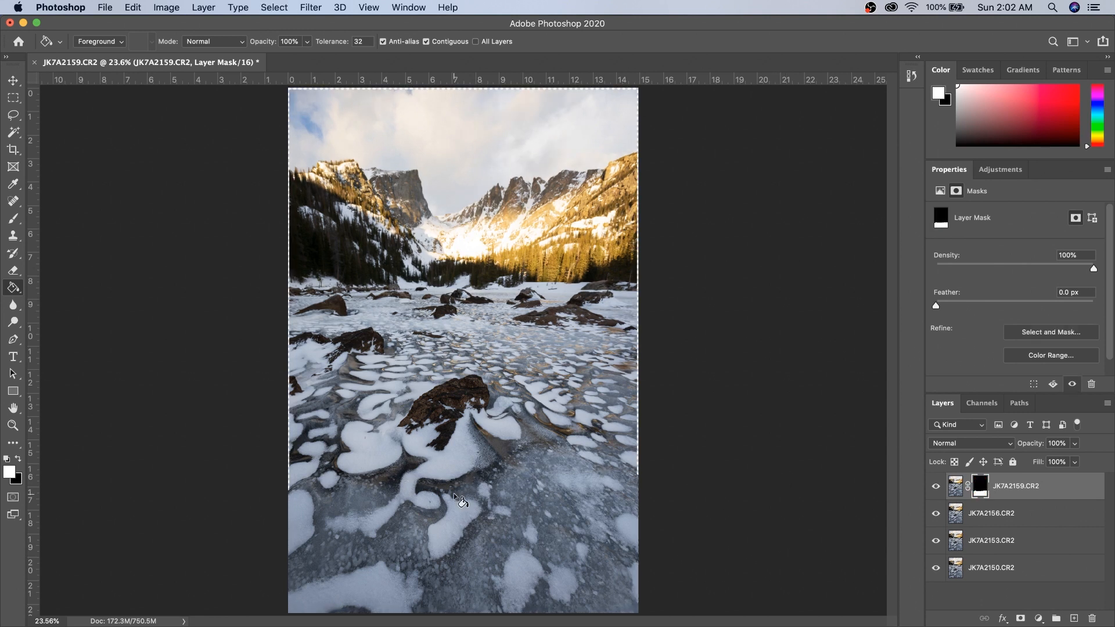
Step: Examine the mask transition around the snow patch beside the central rock by toggling the JK7A2159.CR2 layer mask
key("z")
left_click_drag(439, 481, 734, 441)
left_click_drag(331, 461, 530, 462)
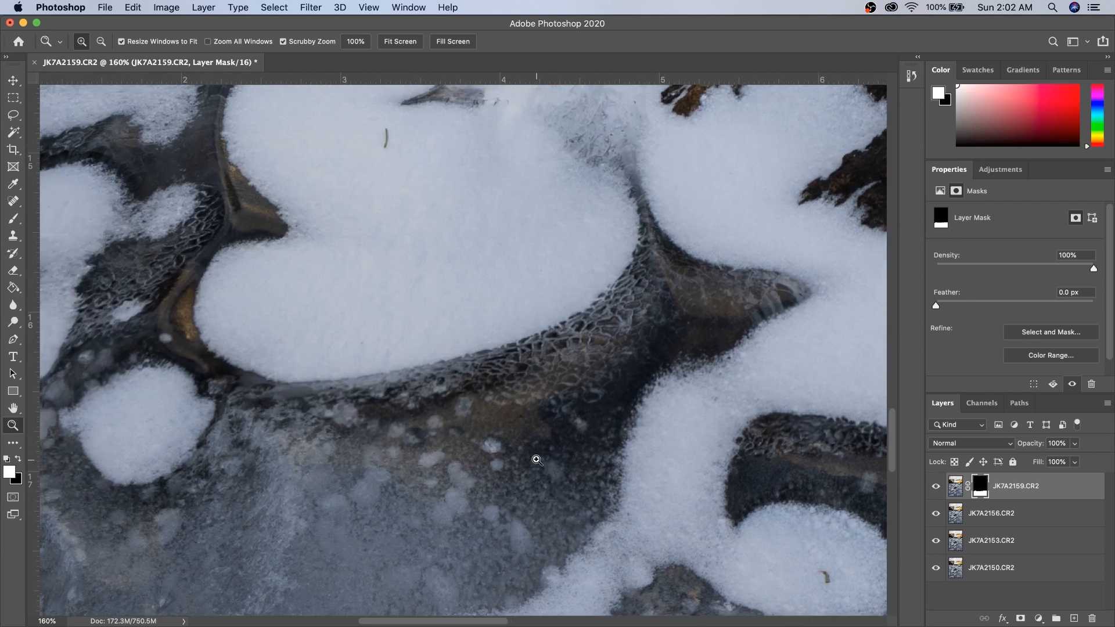
key("super+shift+m")
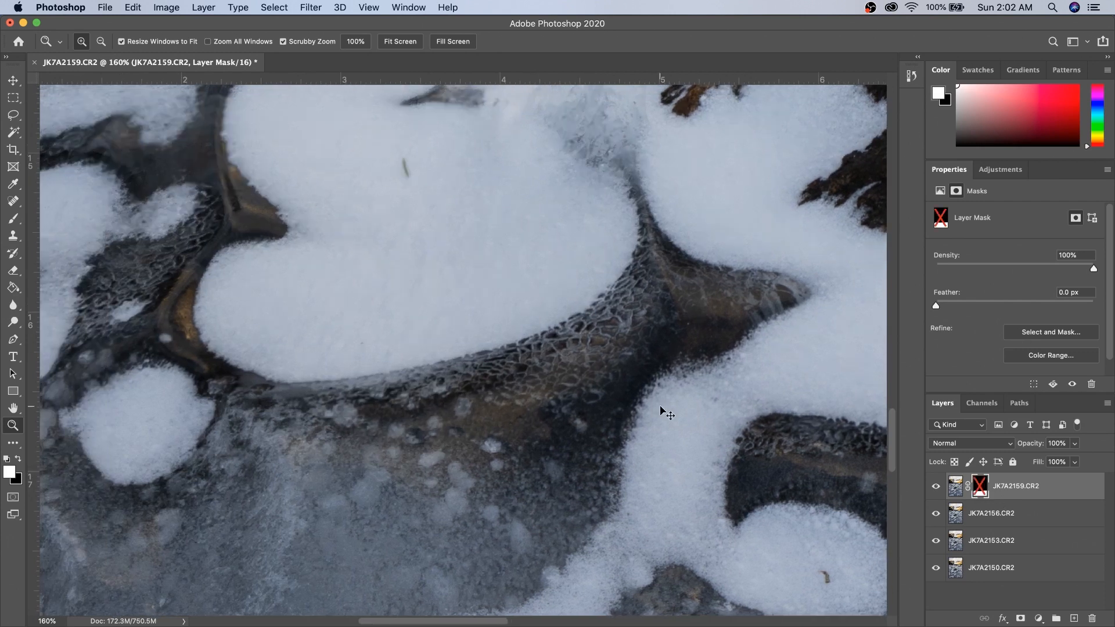
key("super+shift+m")
key("super+shift+m")
key("super+shift+m")
key("super+shift+m")
key("super+shift+m")
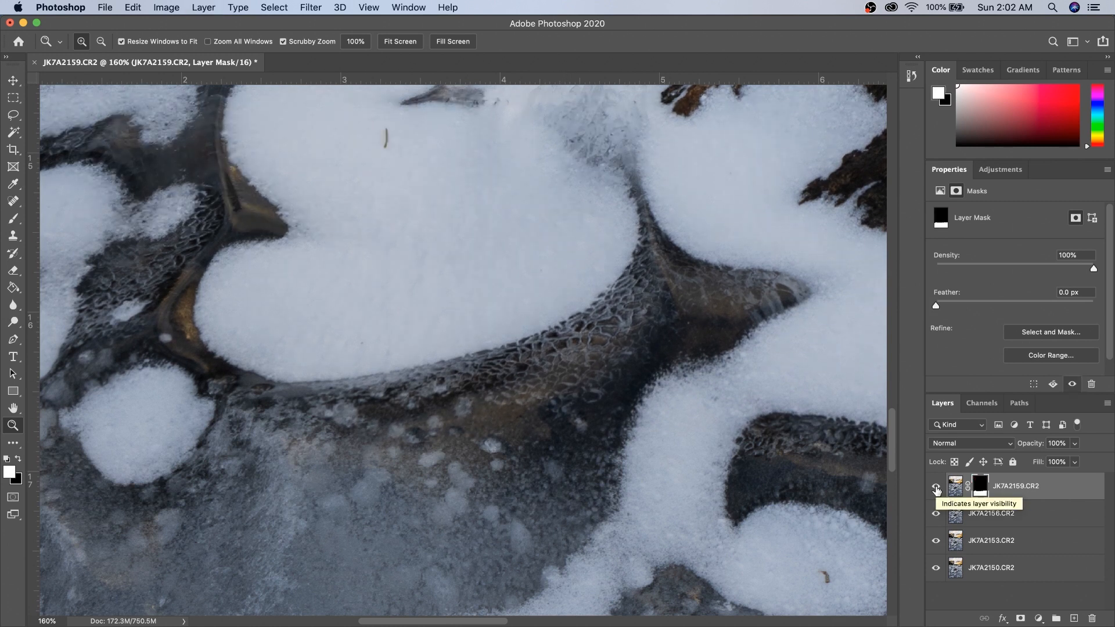
Step: Compare the blend with JK7A2159.CR2 hidden and shown, and view the masked layer alone before showing all layers again
left_click(936, 487)
left_click(936, 488)
left_click(936, 488)
left_click(937, 488)
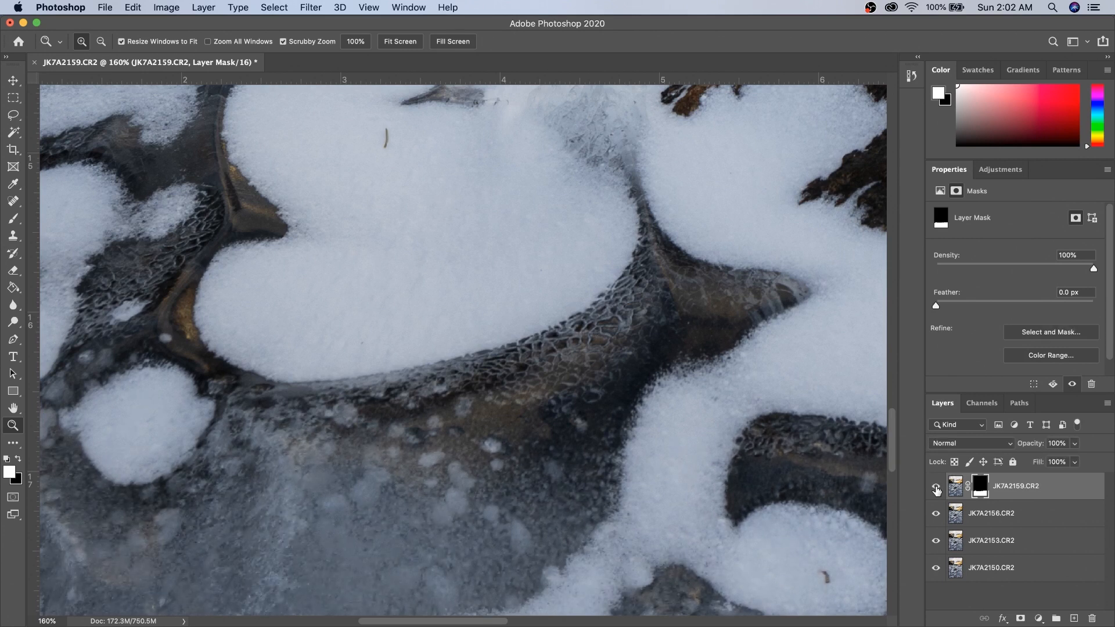
left_click_drag(705, 459, 647, 460)
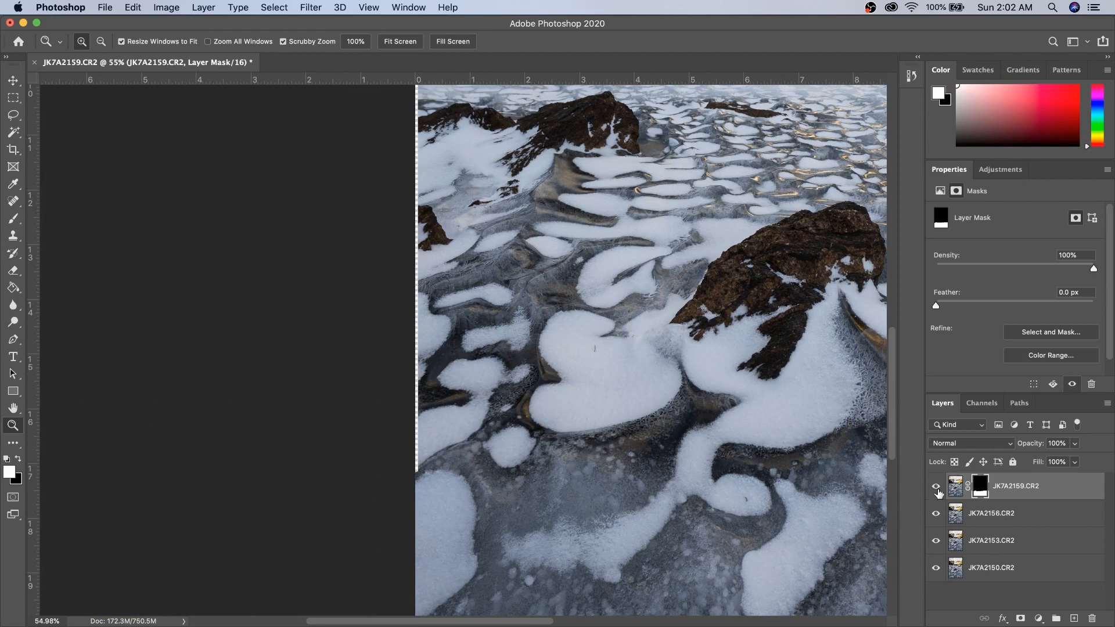
left_click(937, 487, "alt")
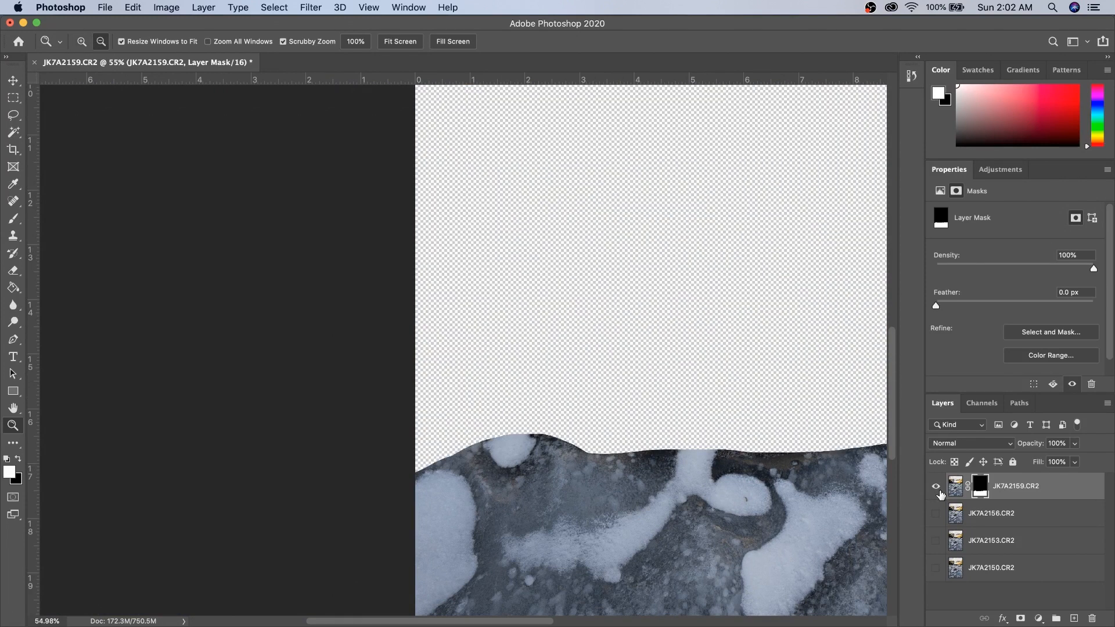
left_click(936, 486, "alt")
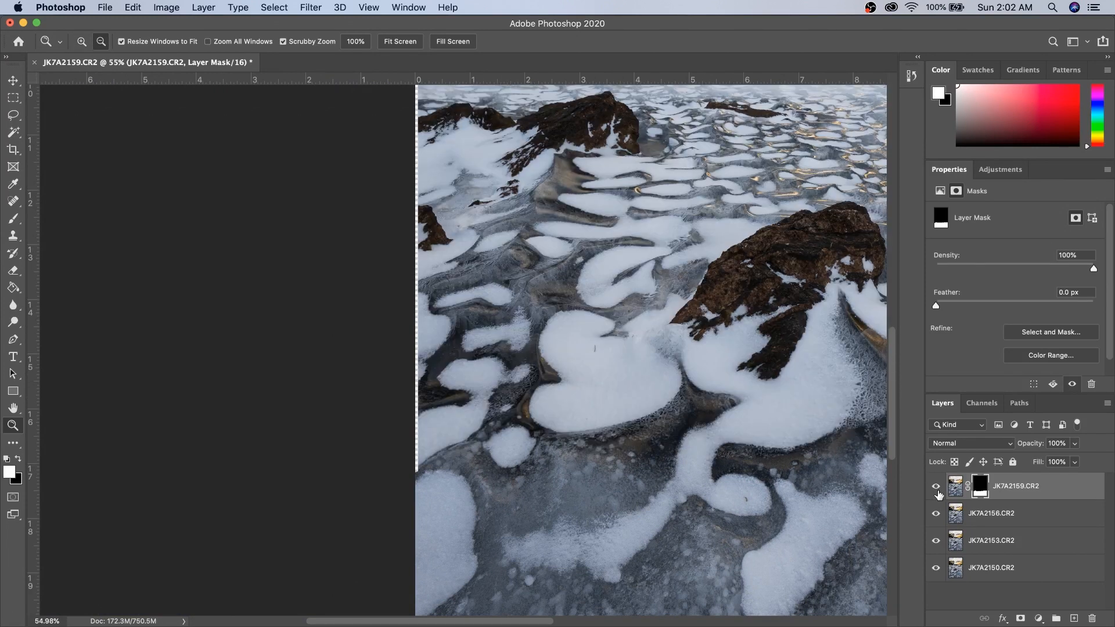
Step: Compare the ice around the snow patch beside the central rock with JK7A2159.CR2 hidden and shown
left_click_drag(615, 444, 692, 450)
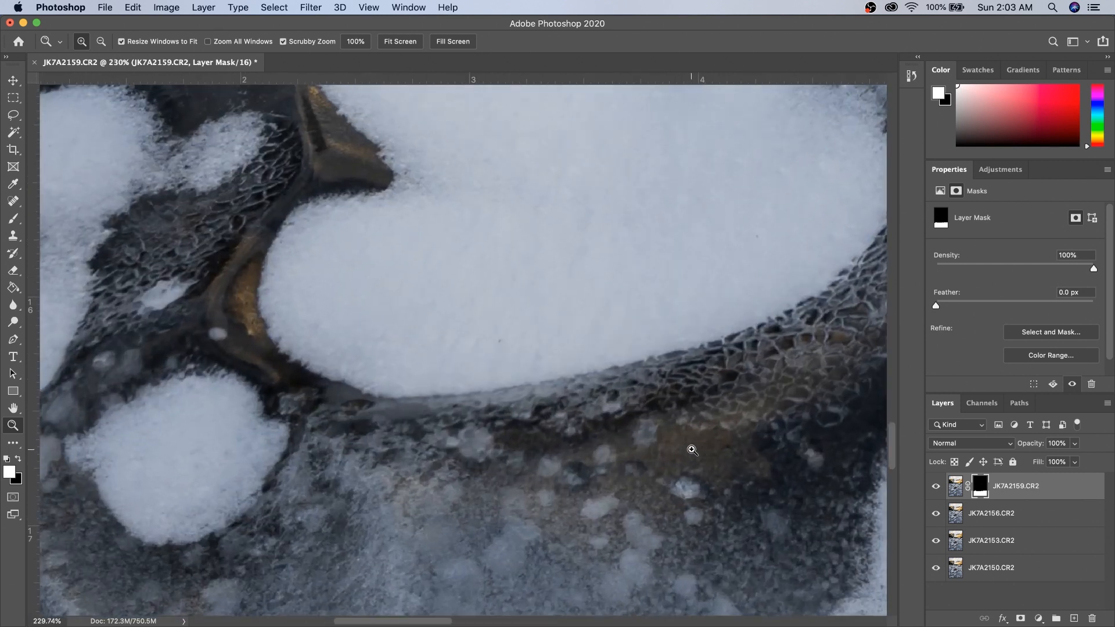
left_click(937, 486)
left_click(937, 487)
left_click_drag(699, 439, 579, 445)
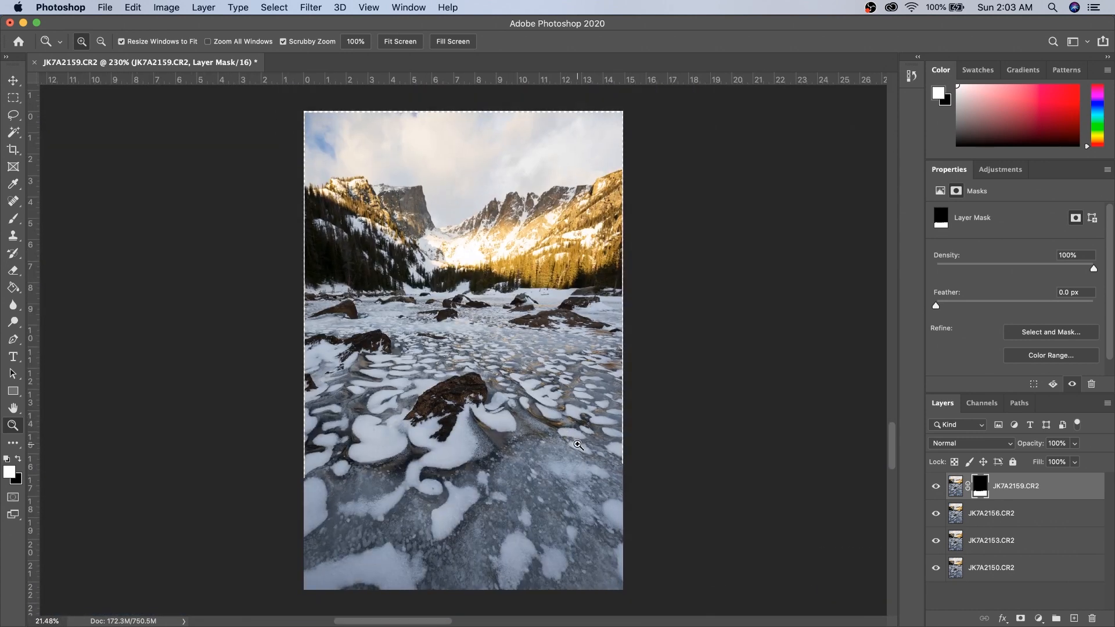
Step: Load the JK7A2159.CR2 mask as a selection and feather it by 10 pixels
left_click(977, 492, "super")
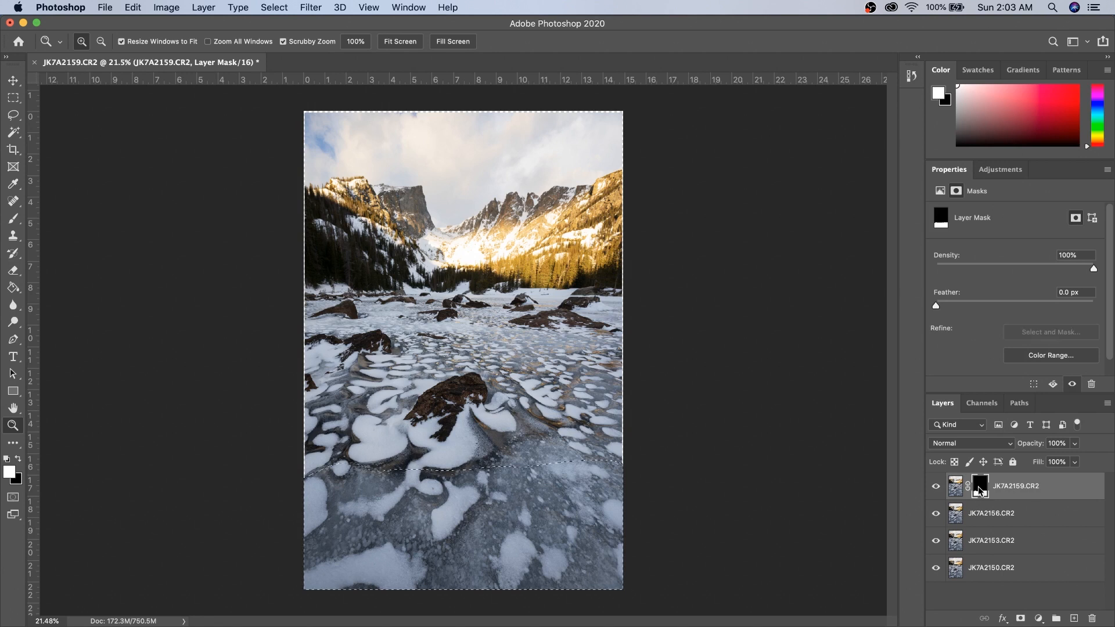
left_click(12, 114)
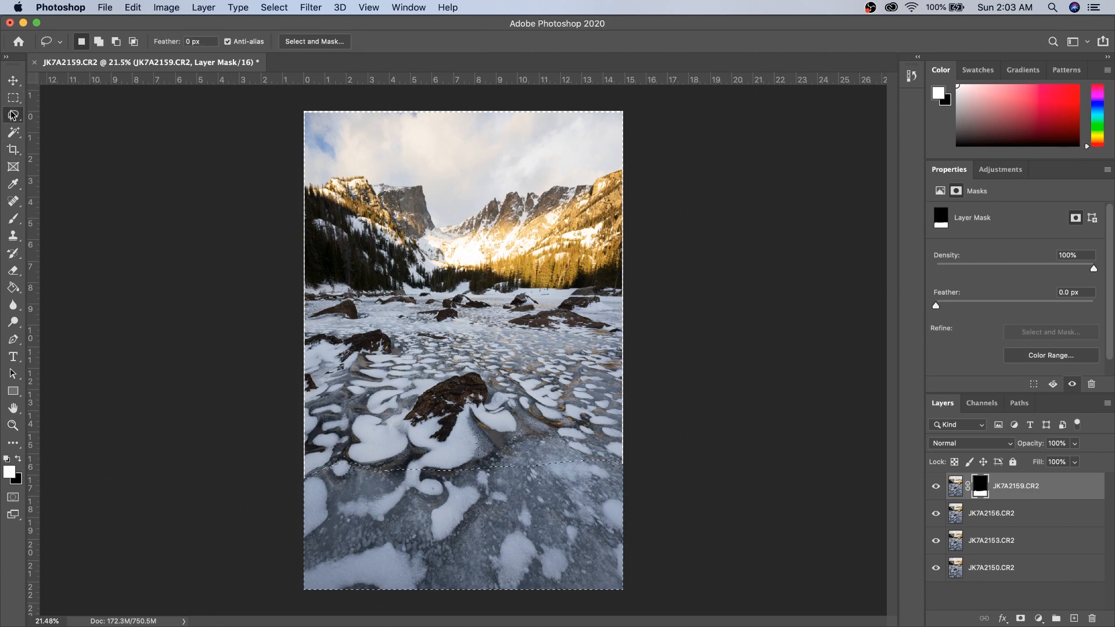
right_click(459, 510)
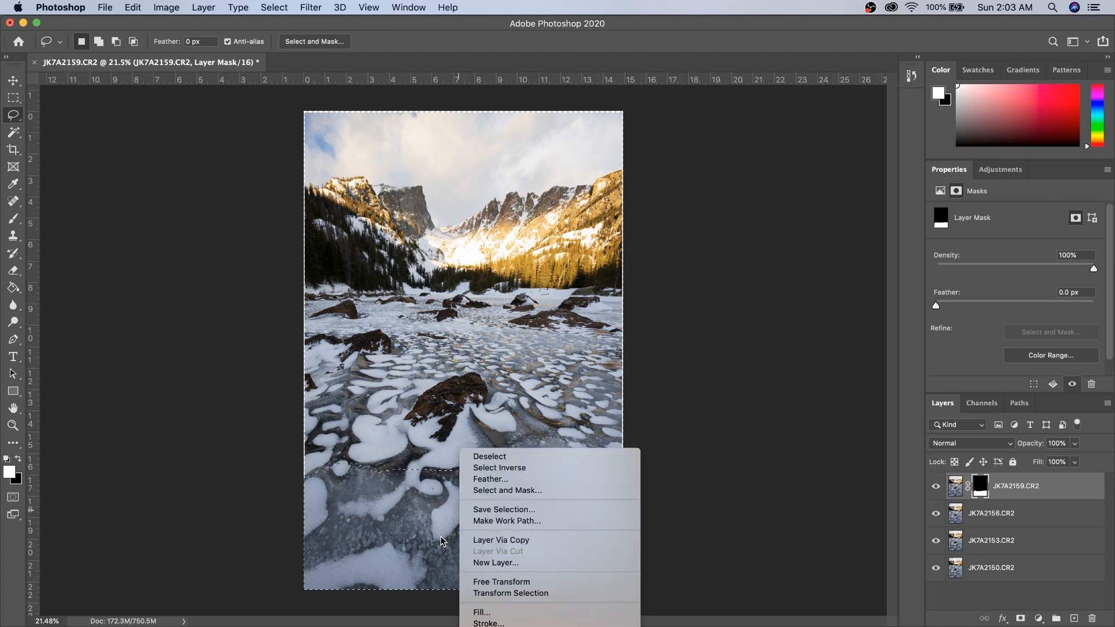
left_click(496, 481)
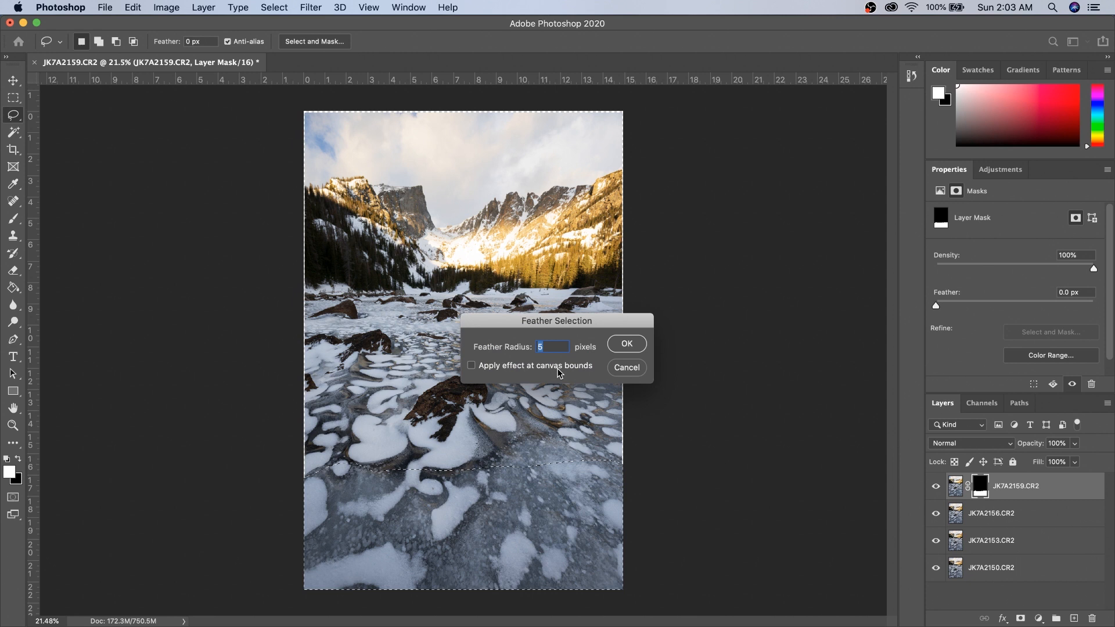
type("10")
left_click(627, 344)
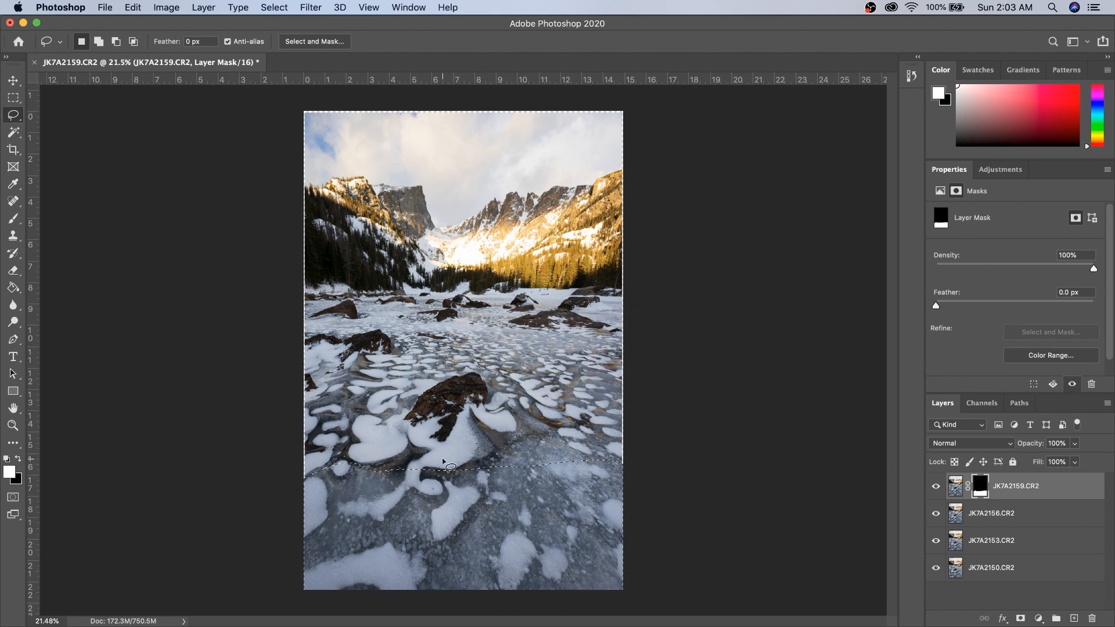
Step: Switch to the Brush tool, enlarge the brush to 1100 pixels and clear the selection
key("z")
left_click_drag(441, 473, 474, 472)
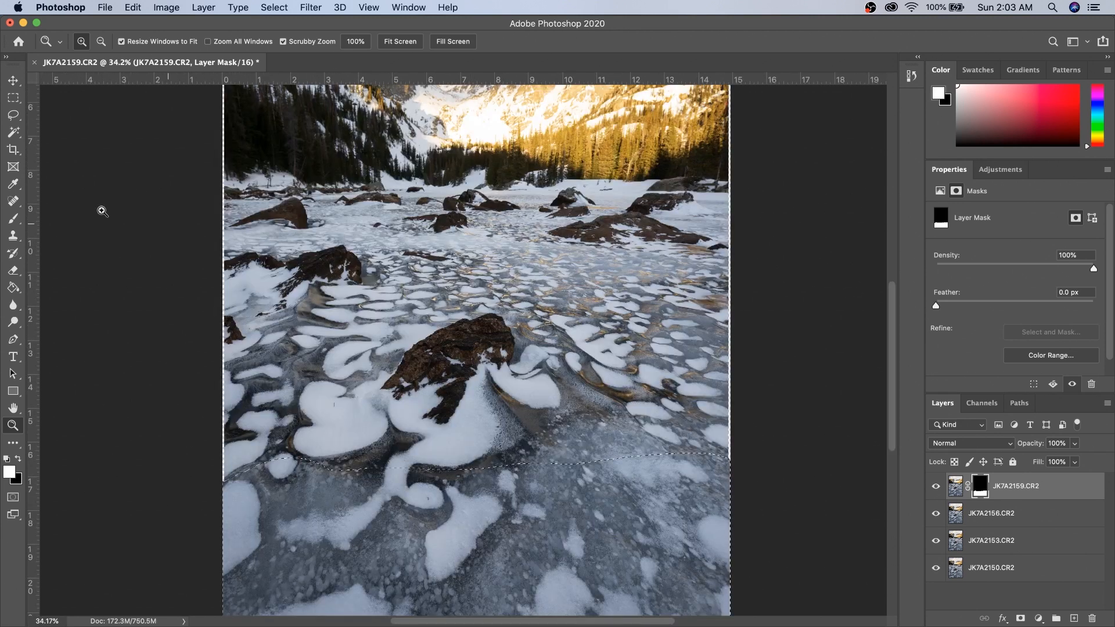
key("b")
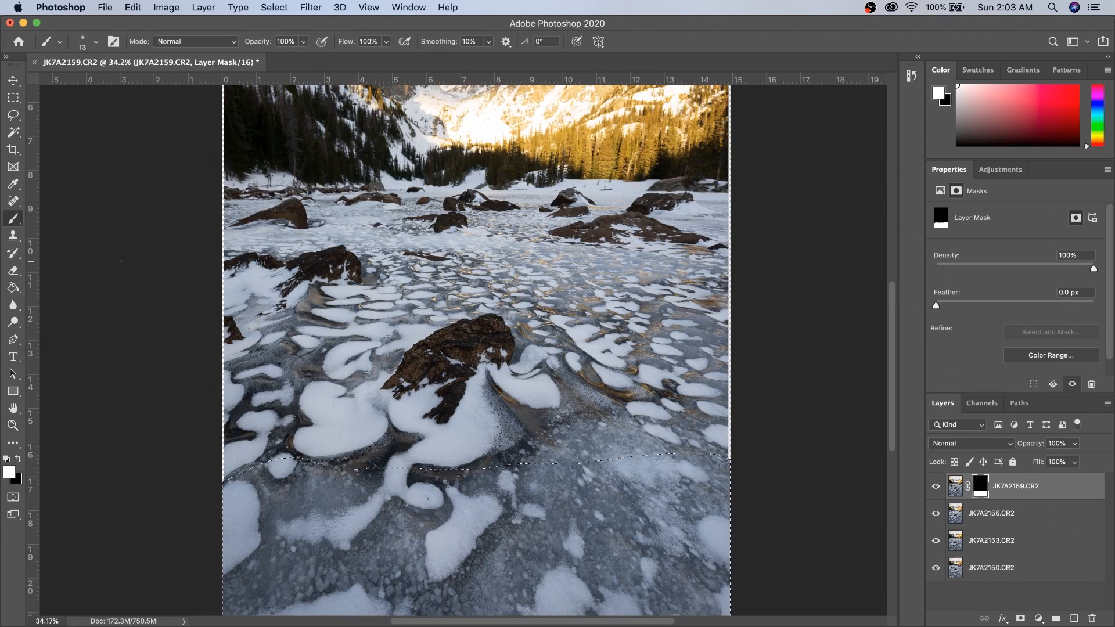
key("bracketright")
key("bracketright")
key("bracketright")
key("bracketright")
key("bracketright")
key("bracketright")
key("bracketright")
key("bracketright")
key("bracketright")
key("bracketright")
key("bracketright")
key("bracketright")
key("bracketright")
key("bracketright")
key("bracketright")
key("bracketright")
key("bracketright")
key("bracketright")
key("bracketright")
key("bracketright")
key("bracketright")
key("bracketright")
key("bracketright")
key("super+d")
Step: Hide JK7A2159.CR2 and add a black layer mask to JK7A2156.CR2
left_click(937, 488)
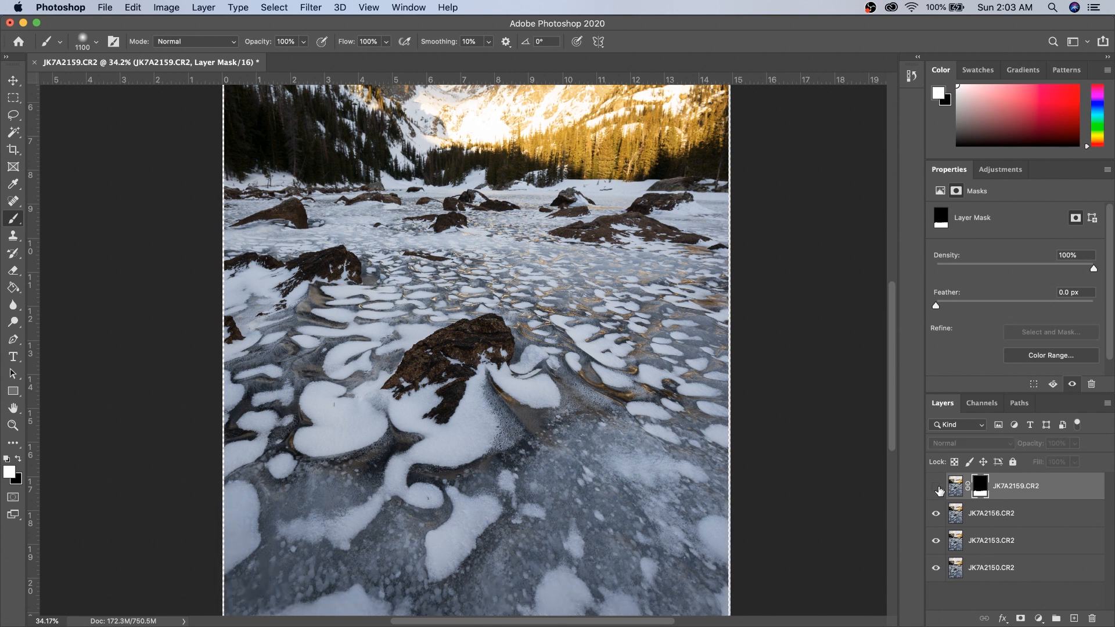
left_click(992, 521)
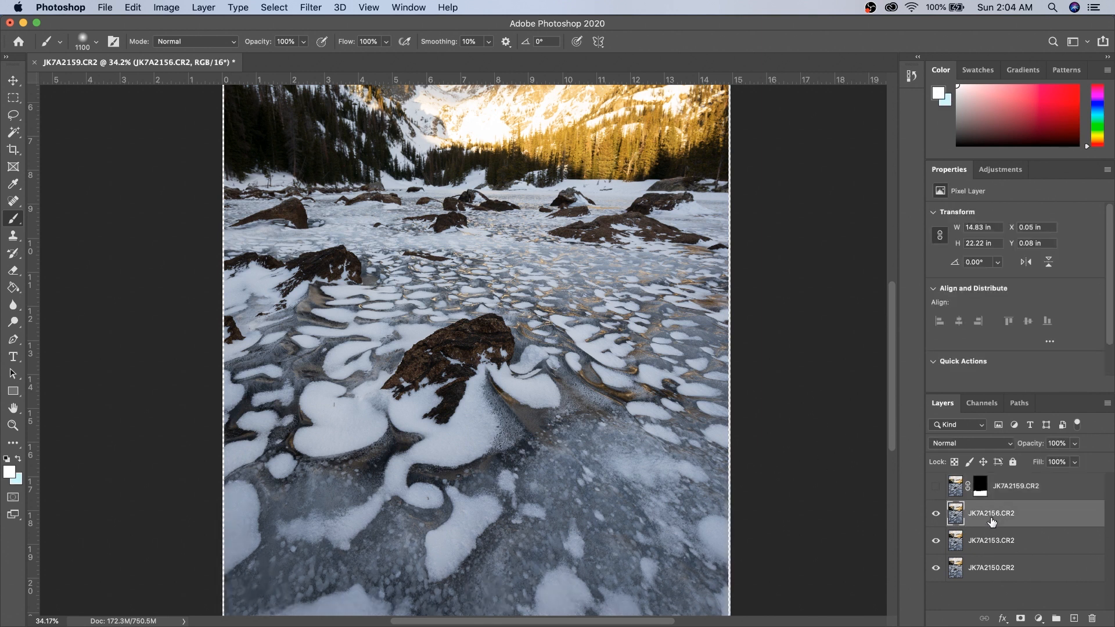
left_click(1021, 619, "alt")
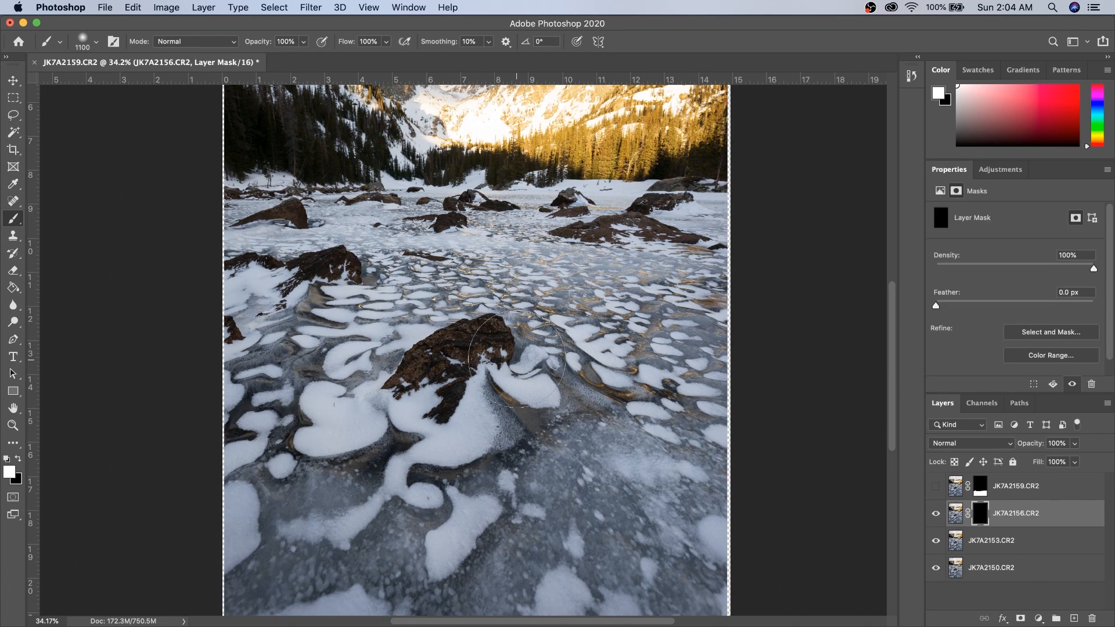
Step: Examine the ice behind the central rock with the JK7A2156.CR2 mask on and off to judge where that layer is sharper
key("z")
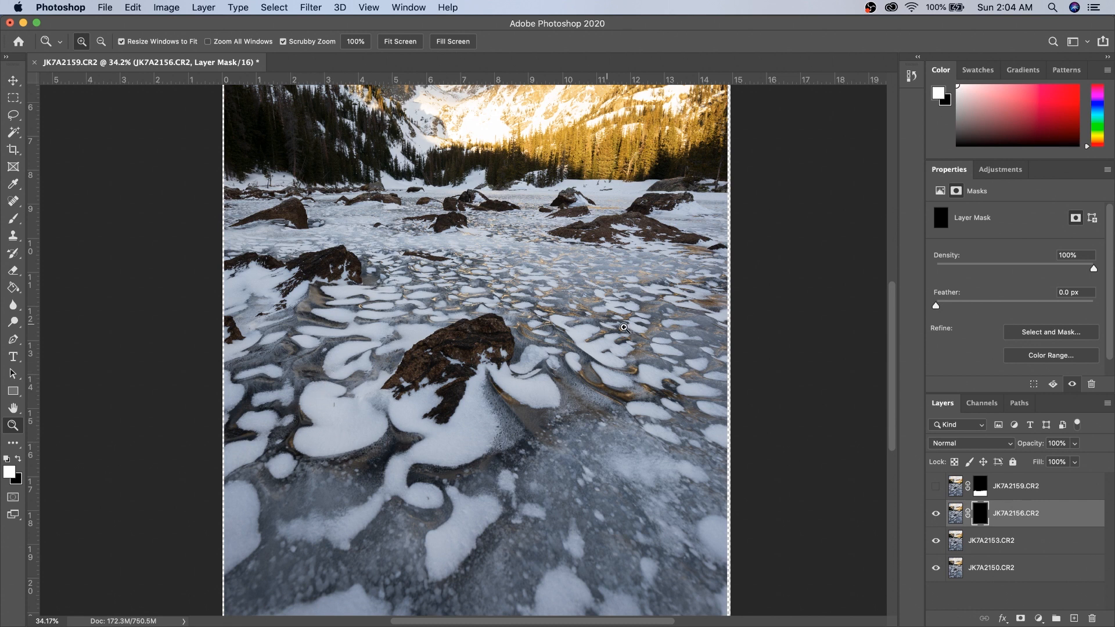
left_click_drag(466, 275, 532, 294)
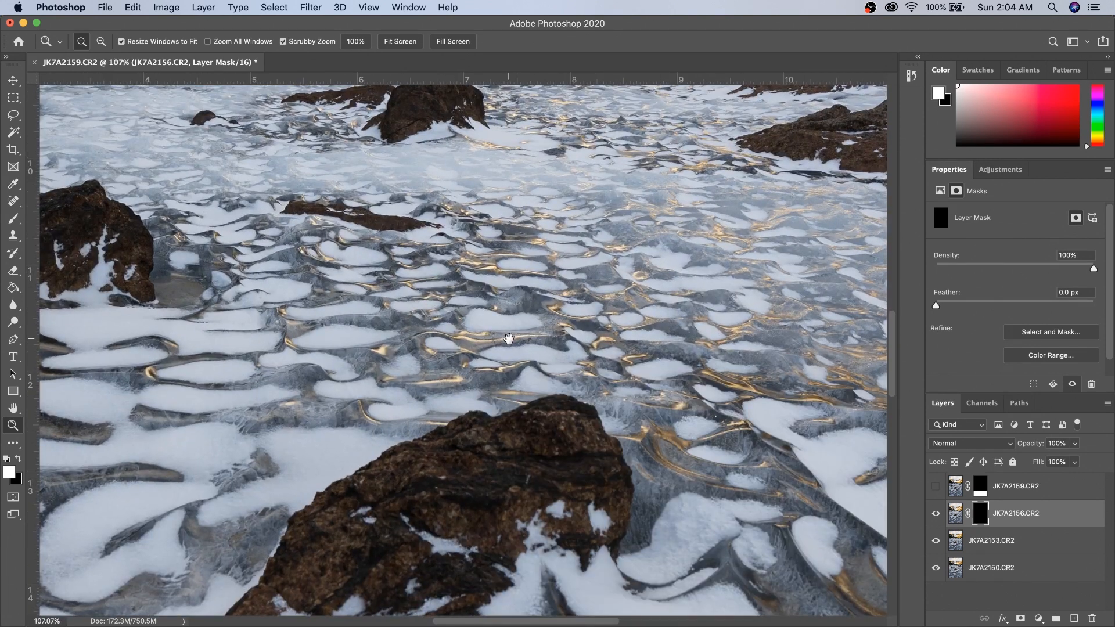
left_click_drag(508, 338, 507, 428)
left_click(936, 513)
left_click(936, 514)
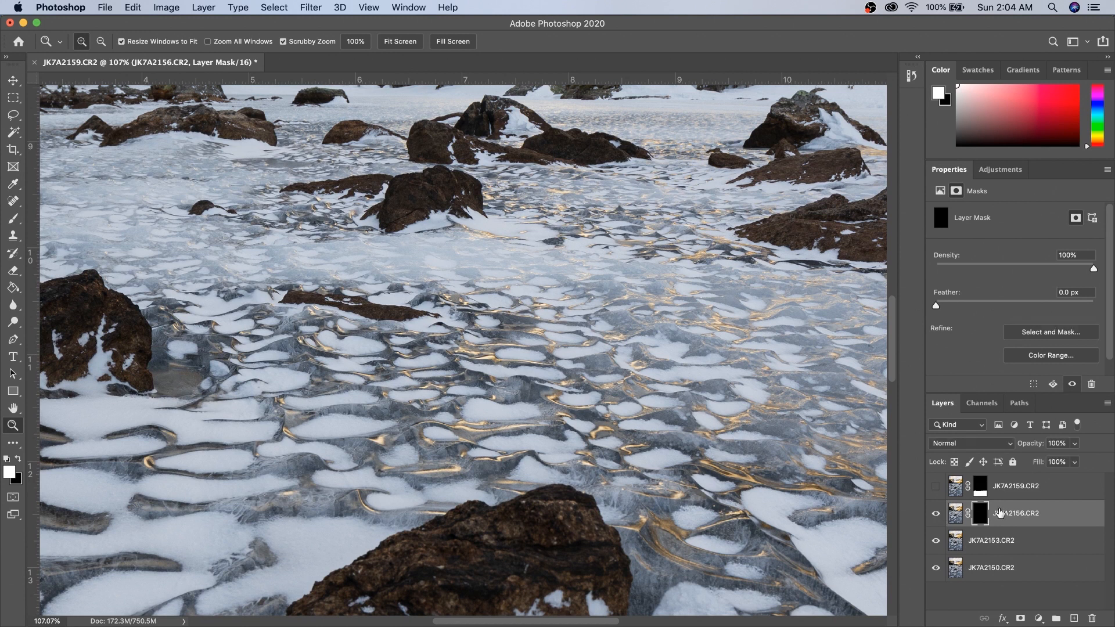
key("super+m")
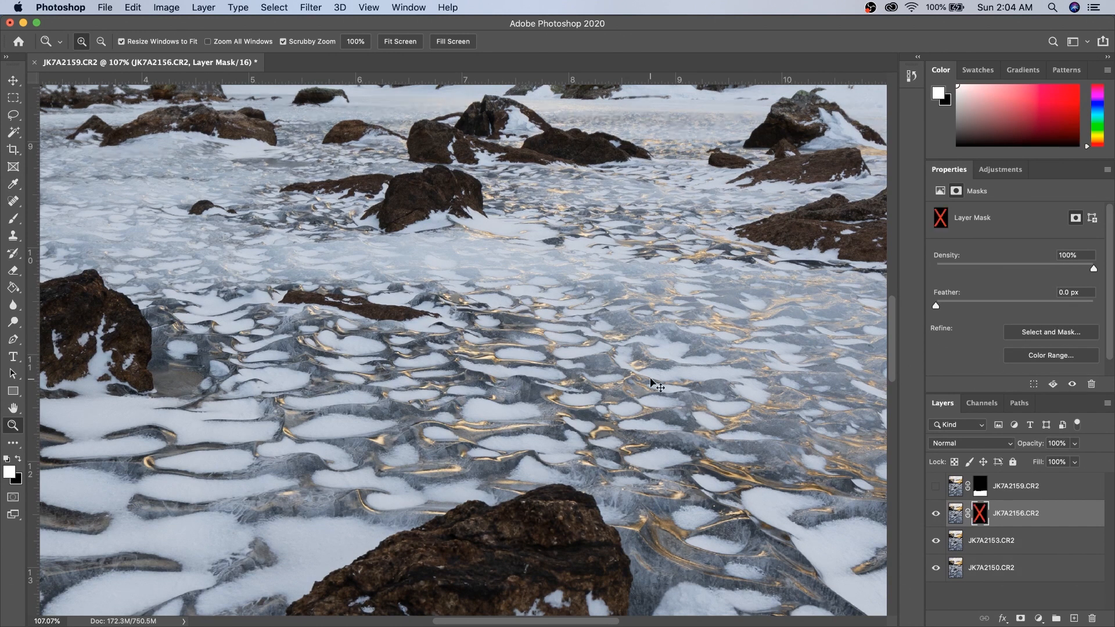
key("super+m")
key("super+m")
key("super+m")
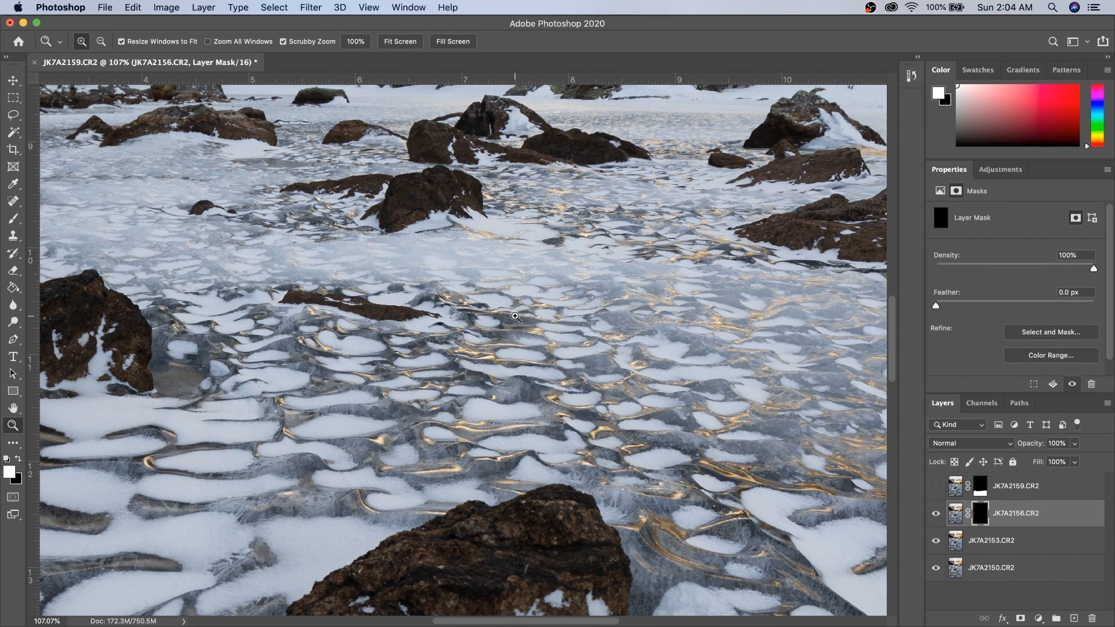
key("super+m")
key("super+m")
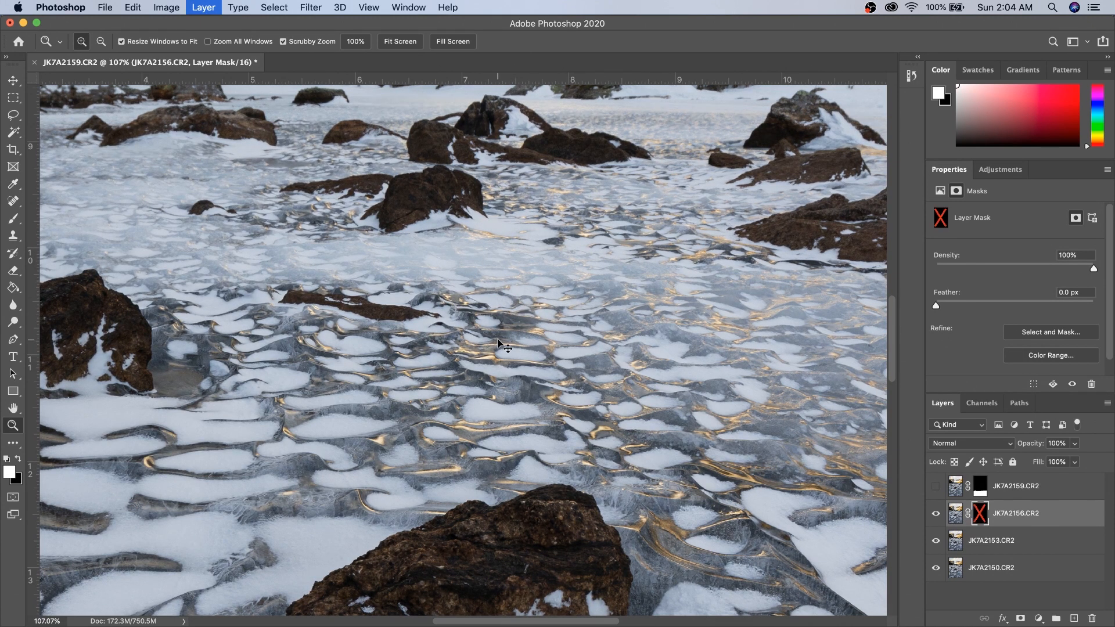
Step: Examine the dark rock toward the image's left edge and its surrounding ice with the JK7A2156.CR2 mask disabled and enabled
left_click_drag(167, 361, 440, 388)
left_click_drag(440, 389, 430, 388)
key("super+m")
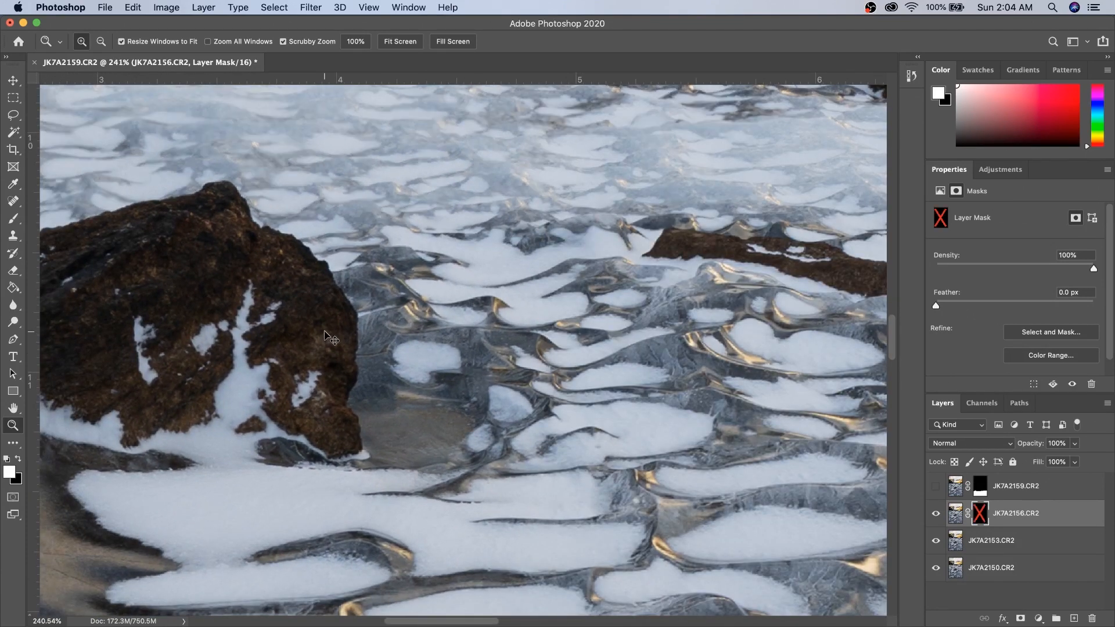
key("super+m")
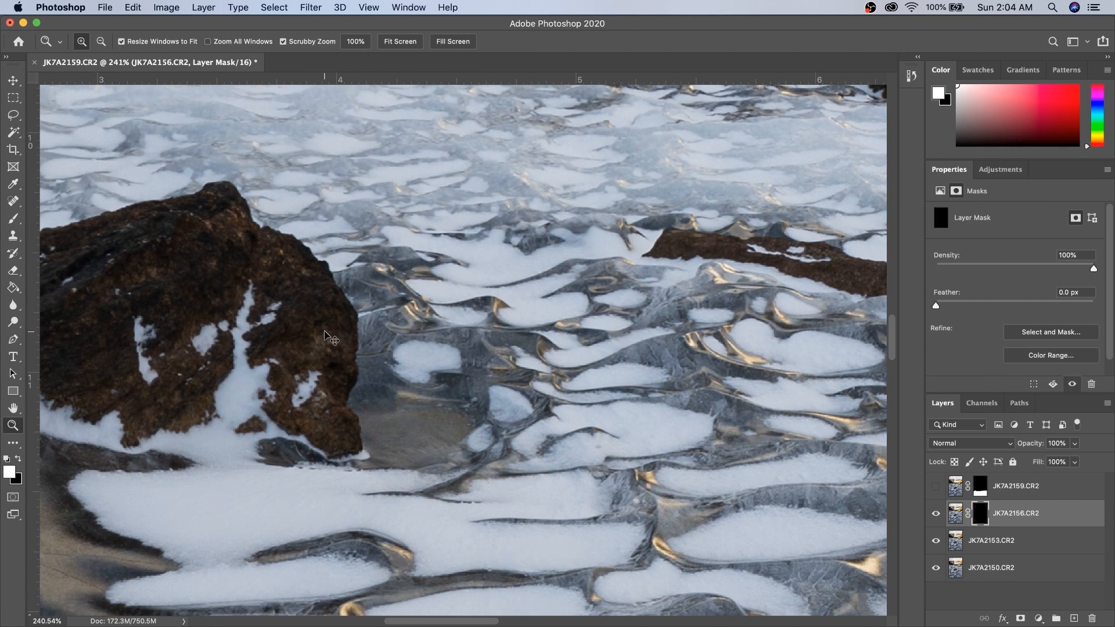
key("super+m")
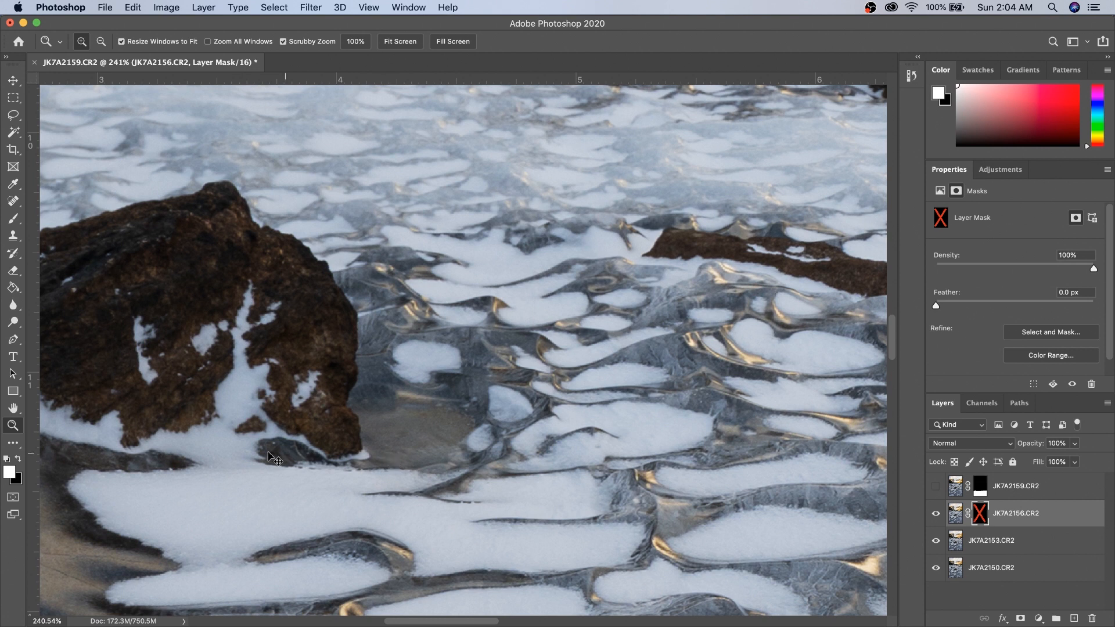
key("super+m")
Step: Lasso the area from behind the central rock to the image's bottom edge and fill it with white on the JK7A2156.CR2 mask
left_click_drag(402, 427, 299, 433)
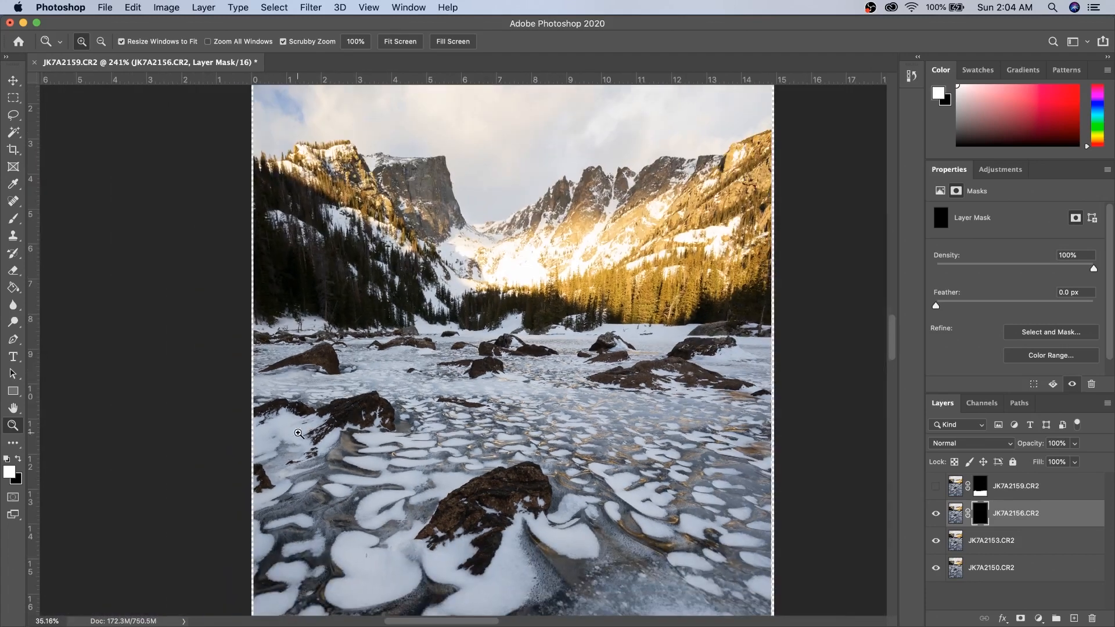
left_click_drag(351, 275, 324, 276)
left_click(17, 116)
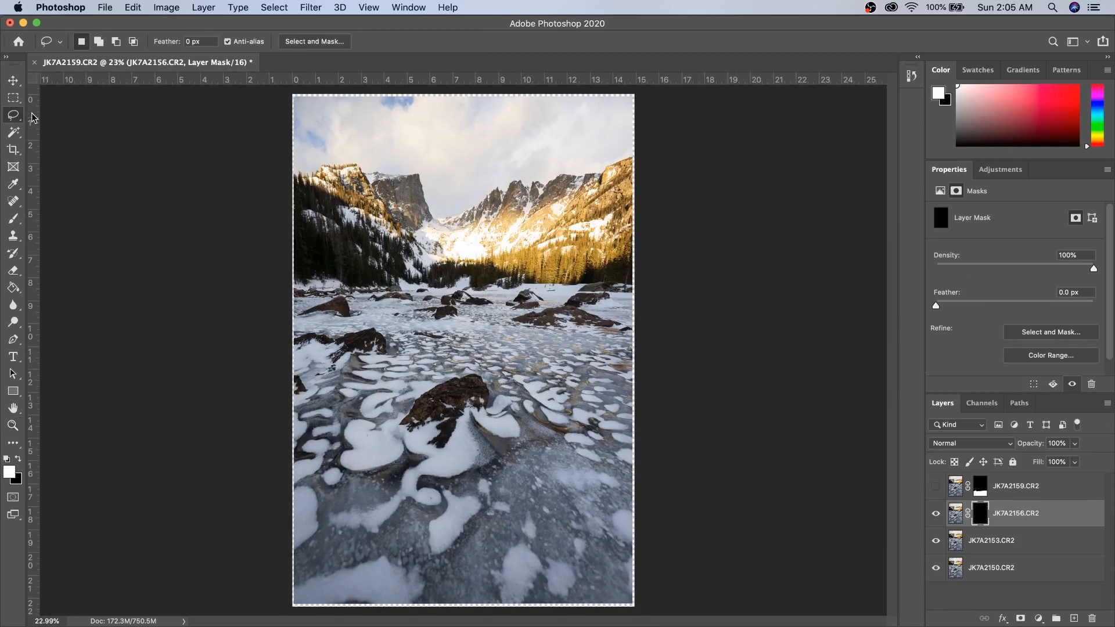
mouse_move(281, 360)
left_mouse_down()
mouse_move(475, 346)
mouse_move(568, 348)
mouse_move(652, 368)
mouse_move(660, 573)
mouse_move(650, 592)
mouse_move(507, 620)
left_mouse_up()
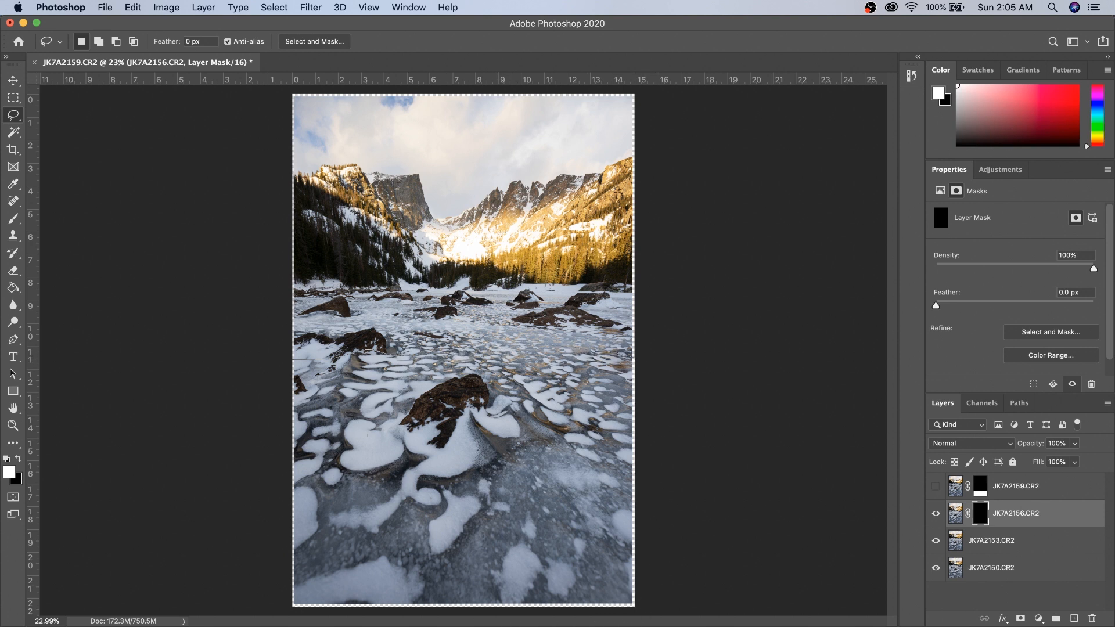
mouse_move(243, 565)
left_mouse_down()
mouse_move(280, 377)
mouse_move(295, 366)
left_mouse_up()
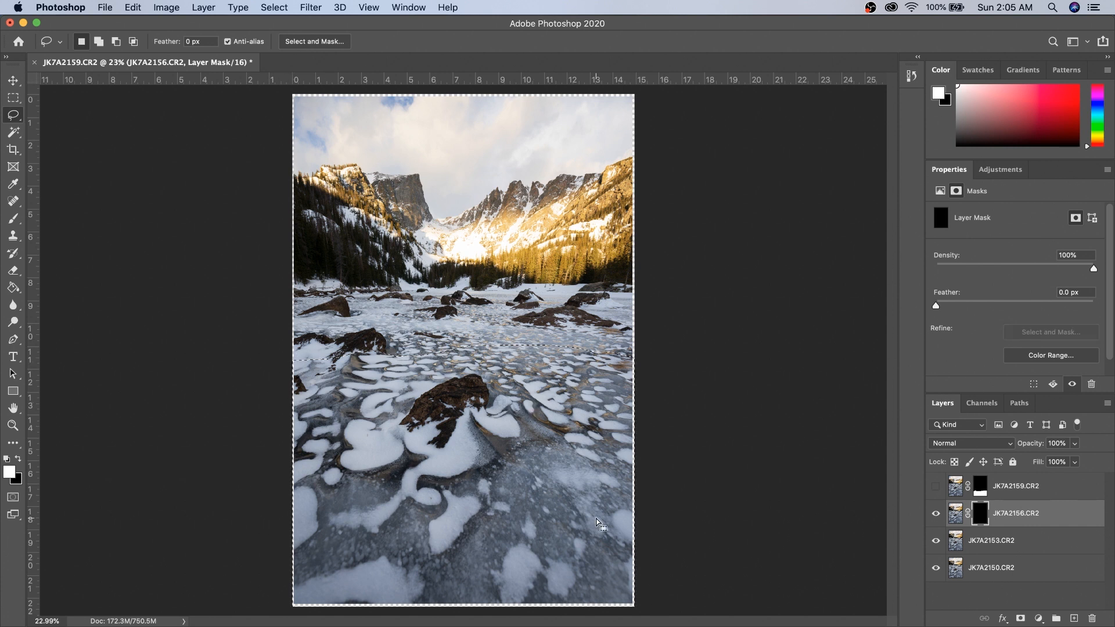
left_click(13, 287)
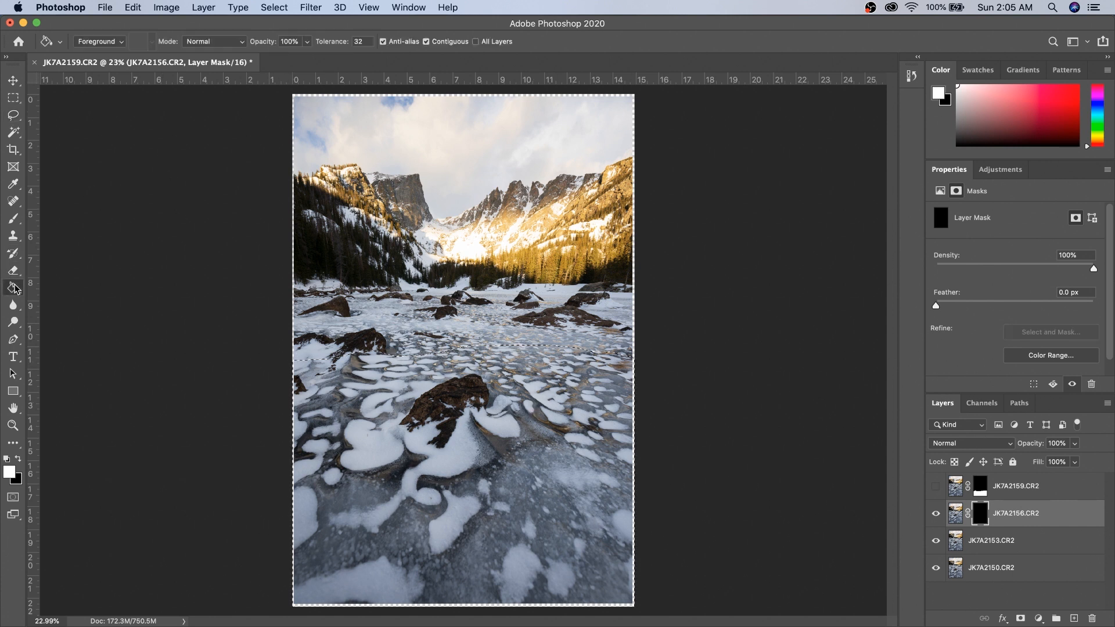
left_click(457, 405)
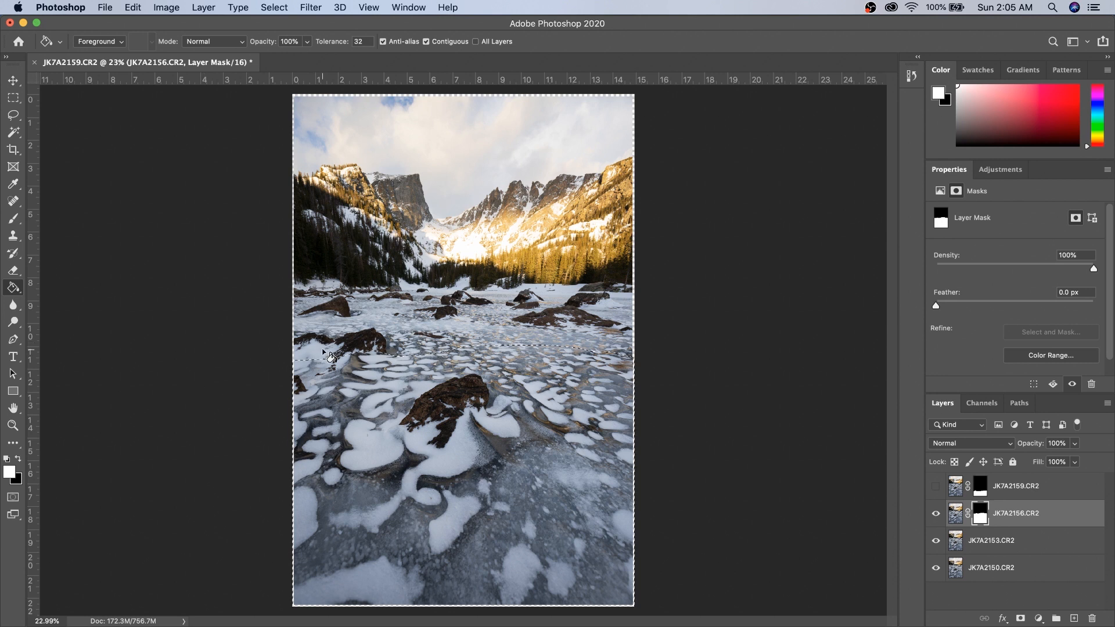
Step: Feather the lassoed selection on the JK7A2156.CR2 mask by 10 pixels, switch to the Brush tool and clear the selection
left_click(13, 115)
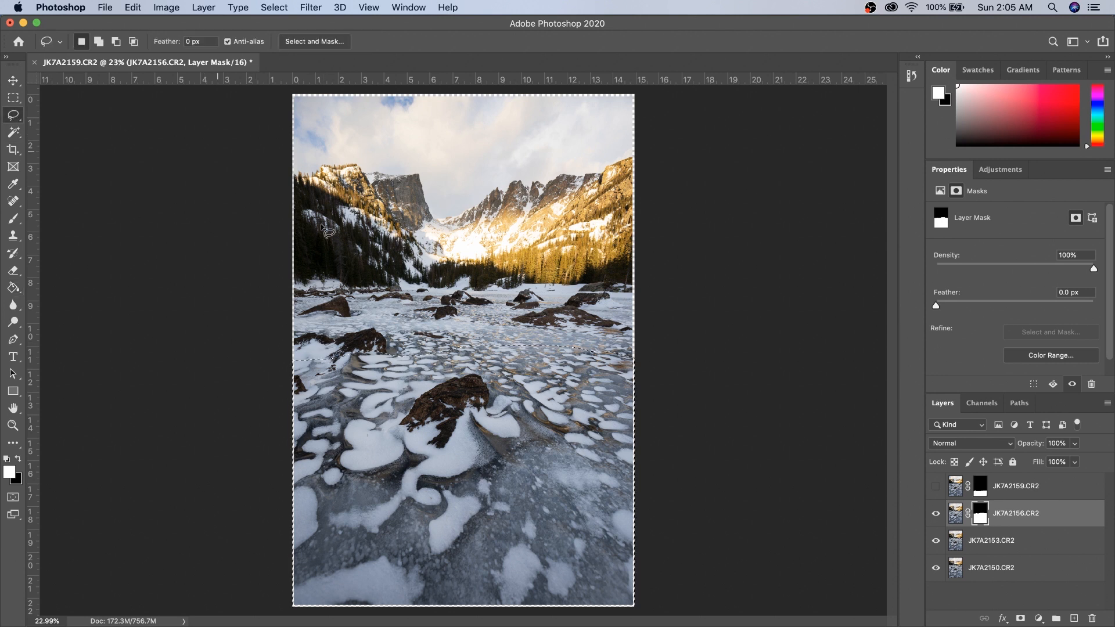
right_click(432, 406)
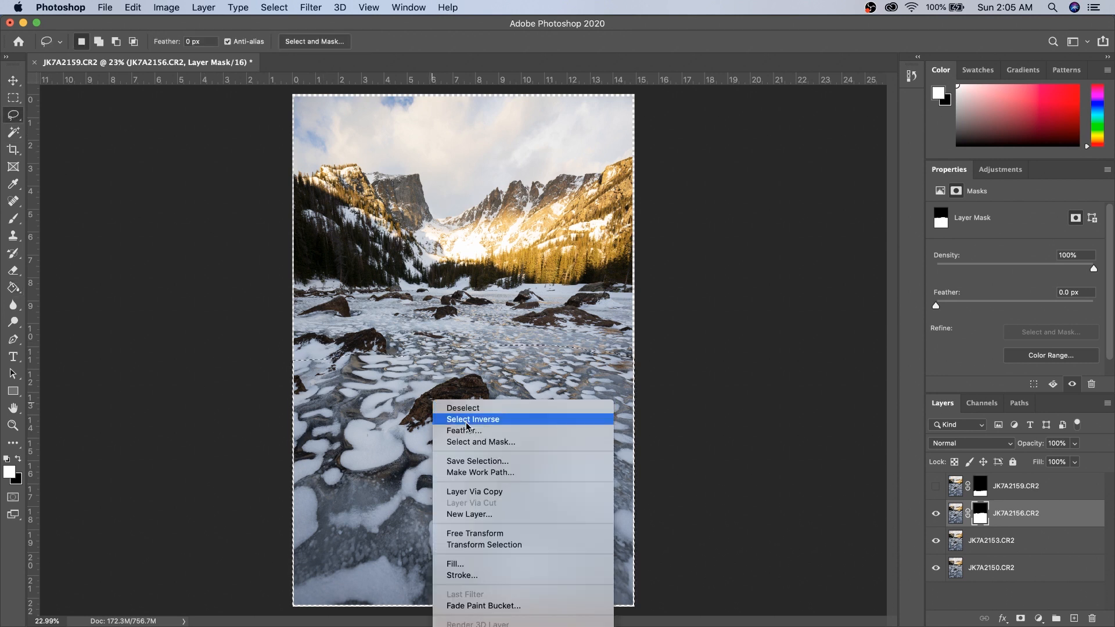
left_click(469, 431)
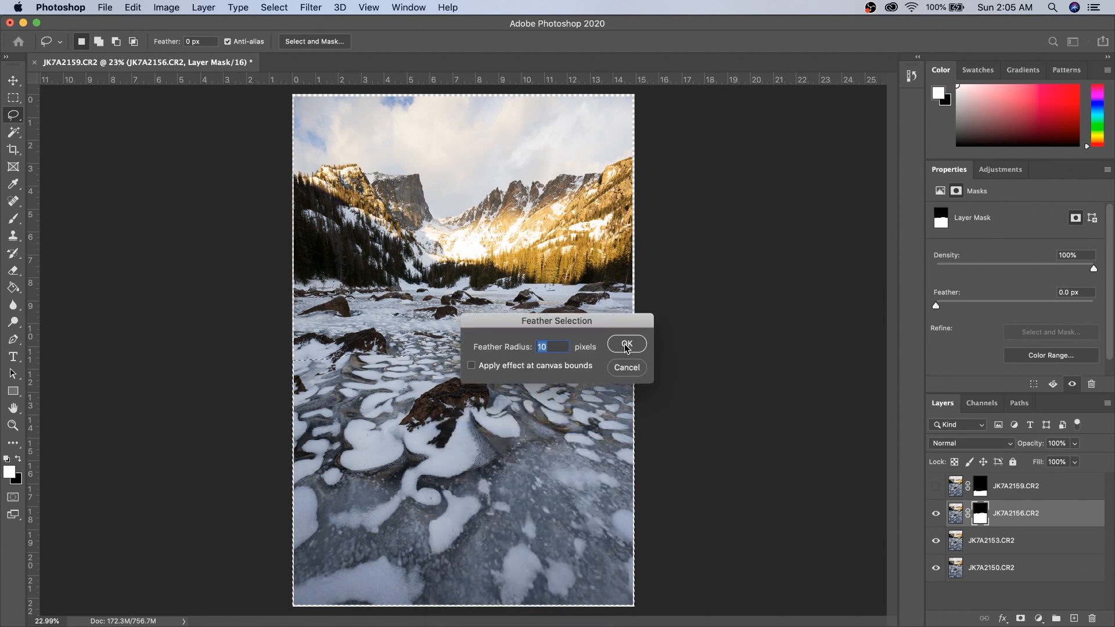
left_click(626, 346)
key("b")
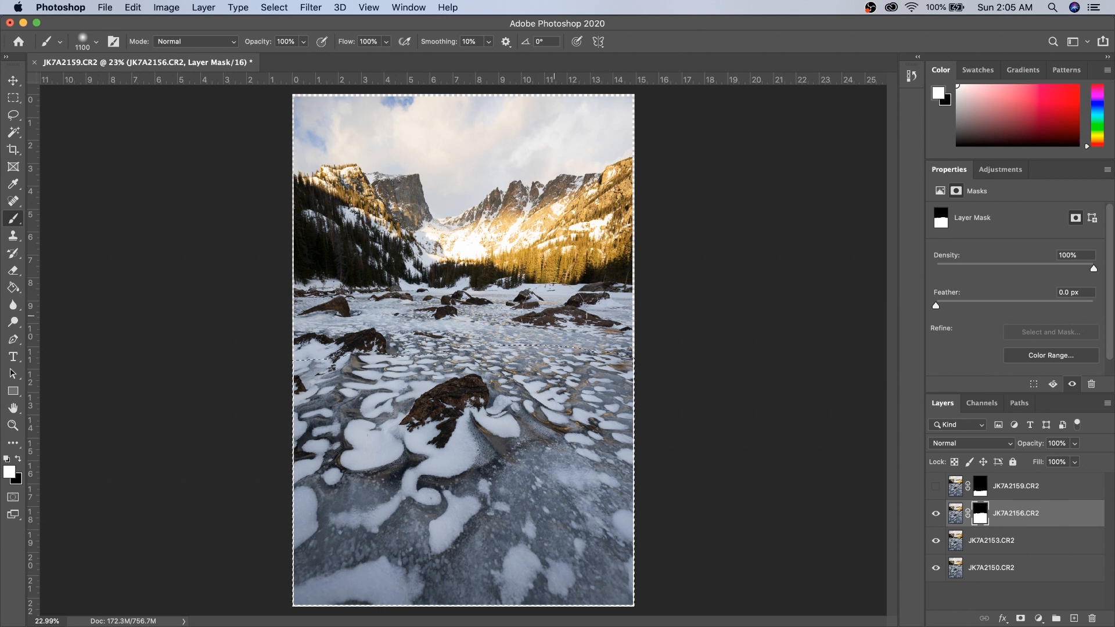
key("super+a")
Step: Examine the ice around the mid-distance rocks with the JK7A2156.CR2 mask disabled and enabled to compare sharpness
left_click(937, 513)
left_click(959, 549)
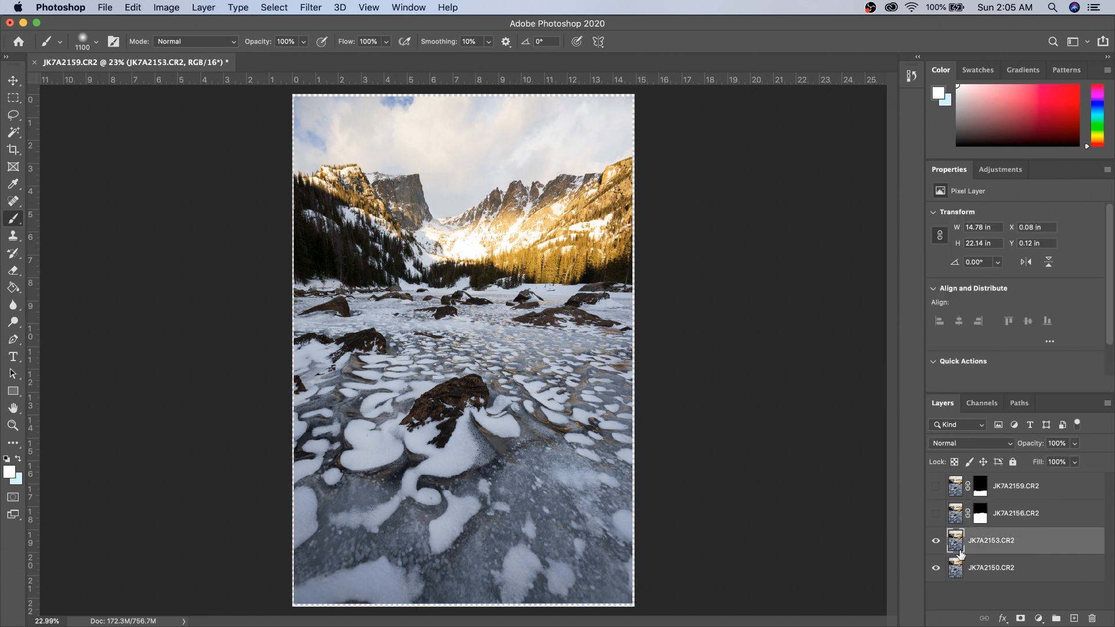
left_click(935, 513)
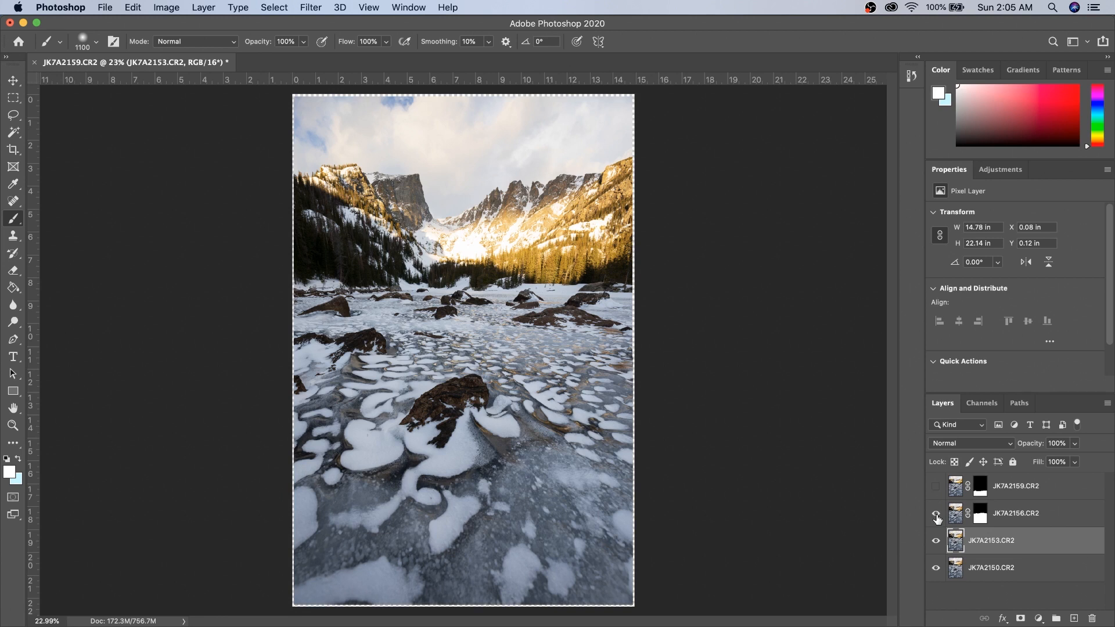
key("z")
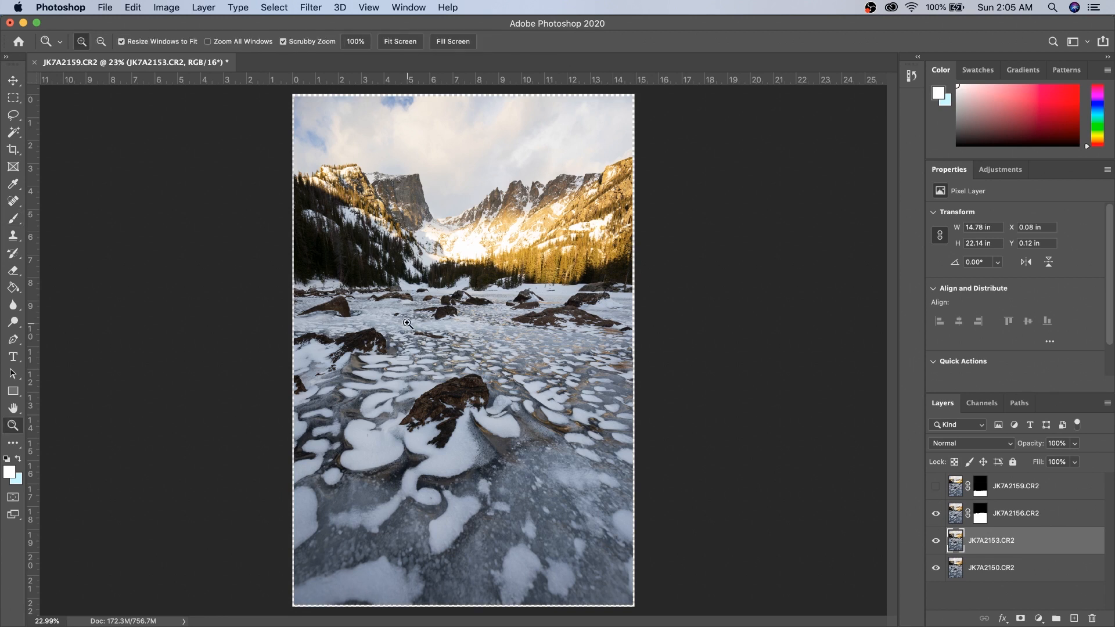
left_click_drag(406, 344, 748, 322)
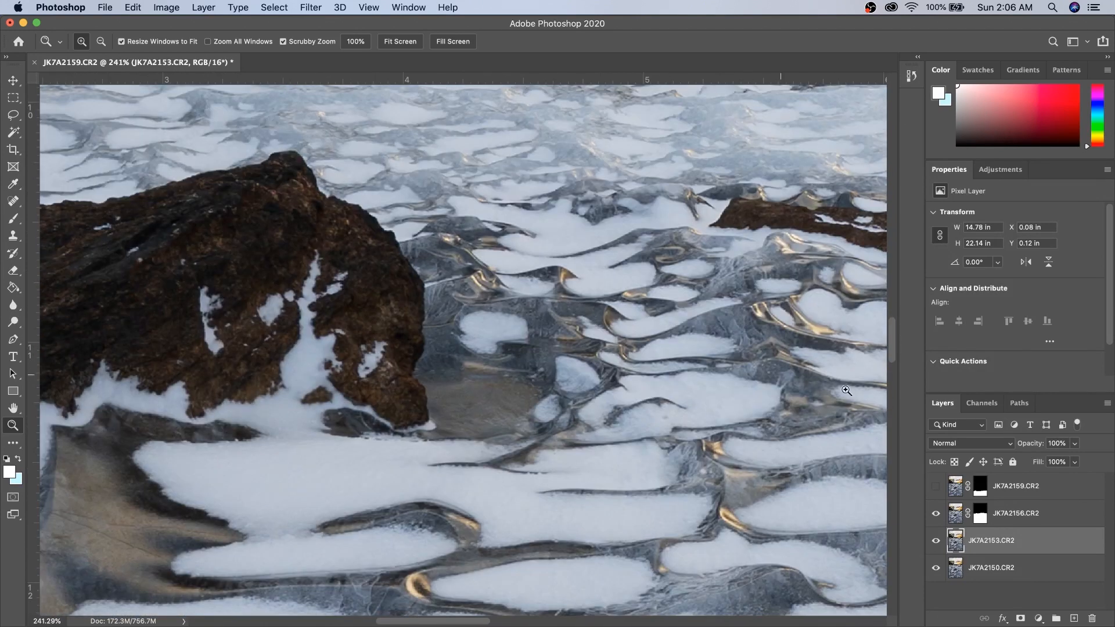
left_click(986, 518)
key("super+m")
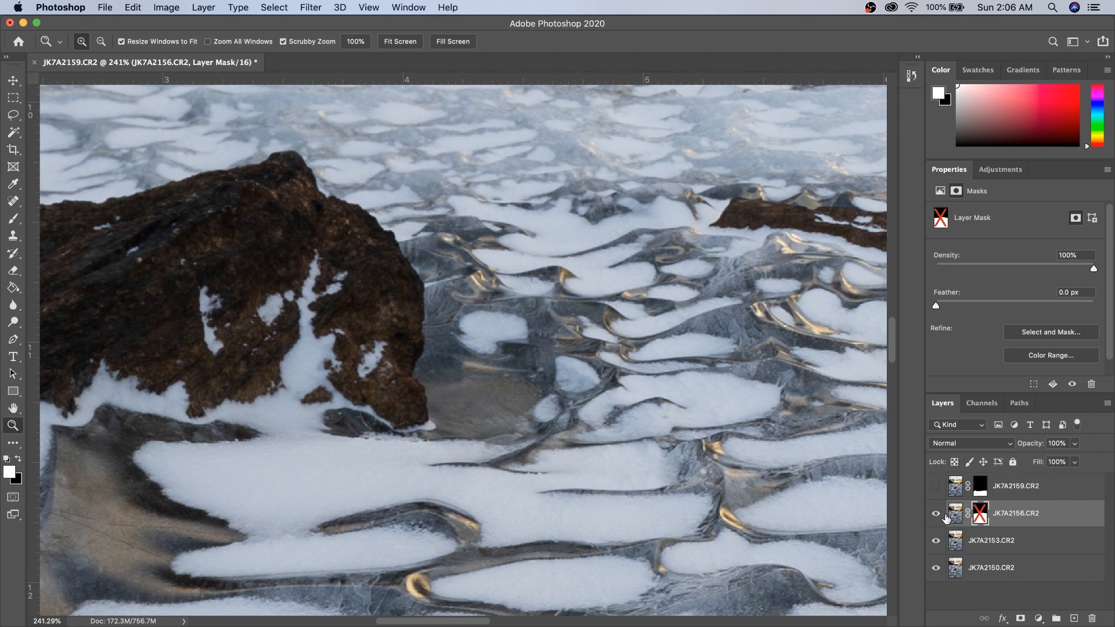
key("super+m")
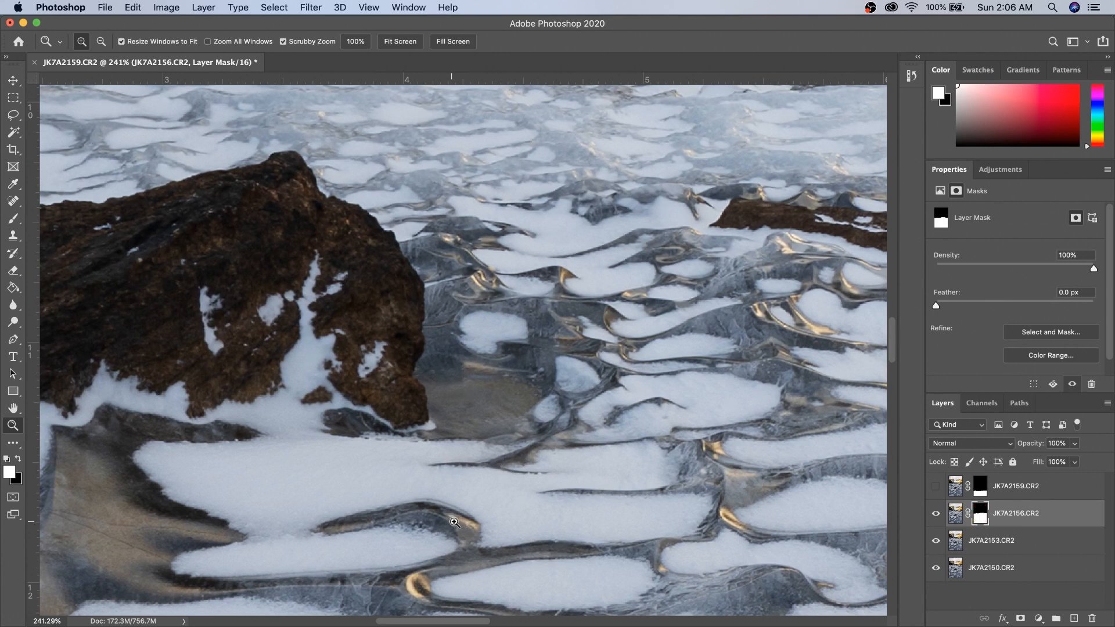
key("super+m")
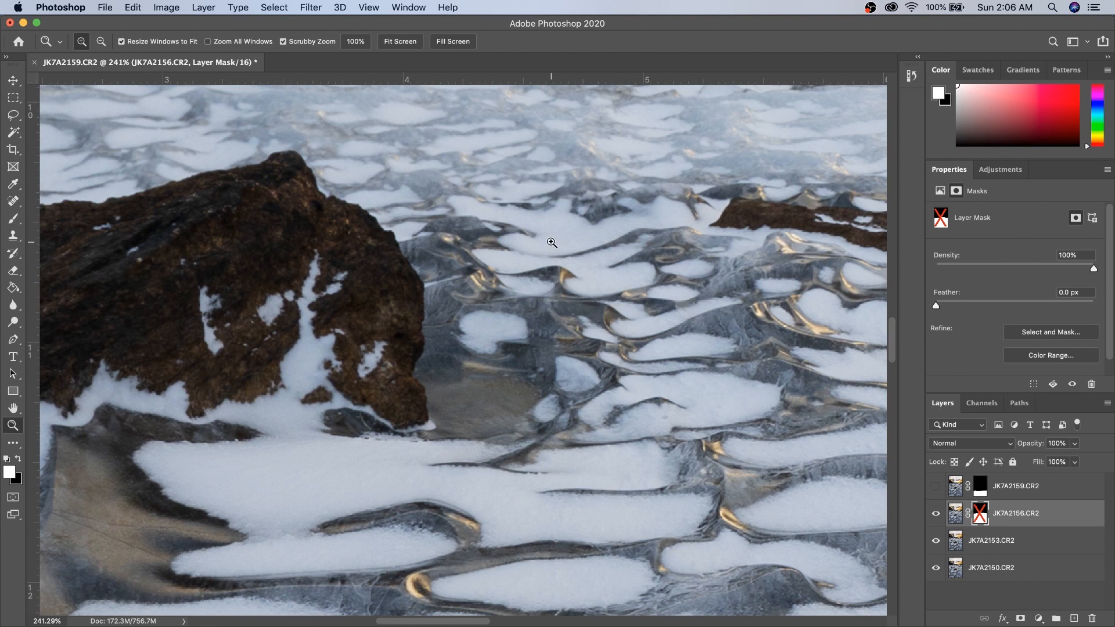
key("super+m")
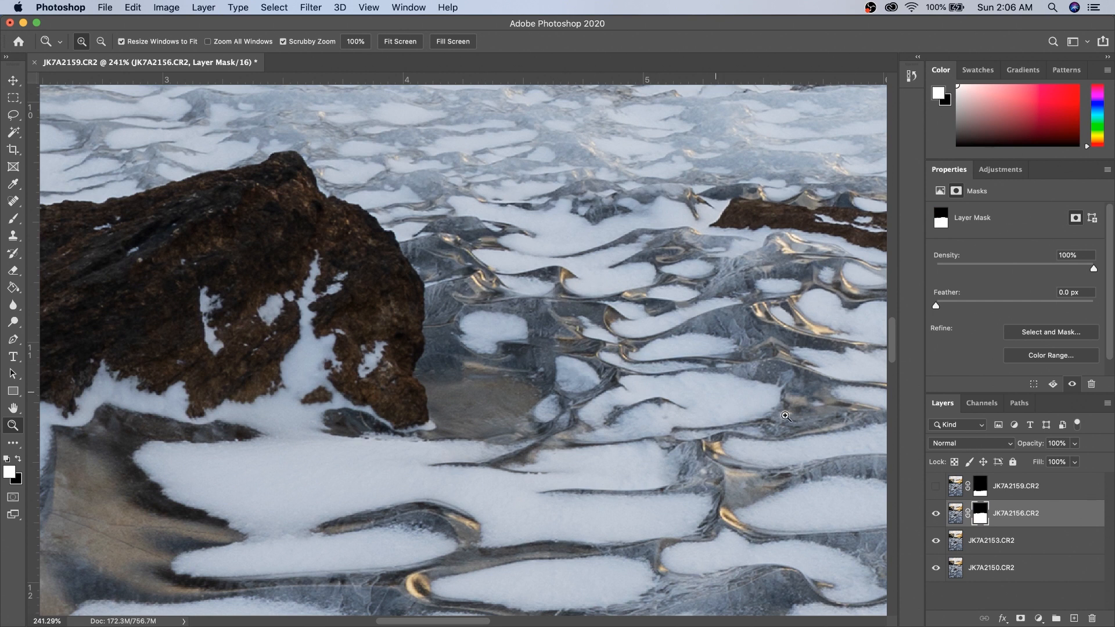
left_click_drag(627, 306, 495, 388)
left_click_drag(697, 312, 669, 316)
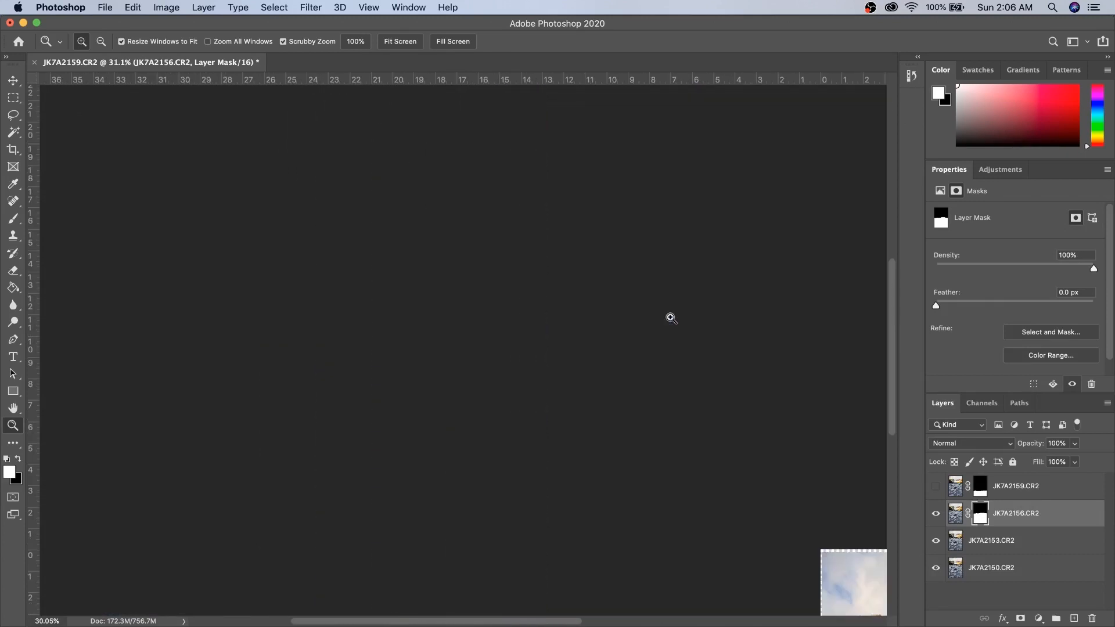
Step: Hide the JK7A2156.CR2 layer and add a black layer mask to JK7A2153.CR2
left_click(935, 515)
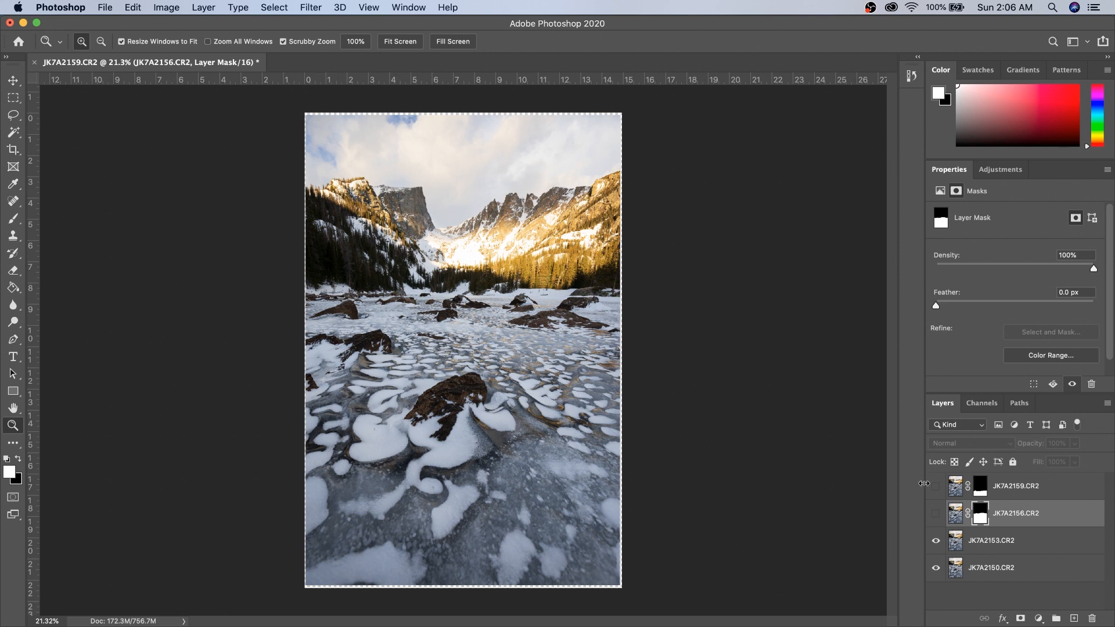
left_click(957, 545)
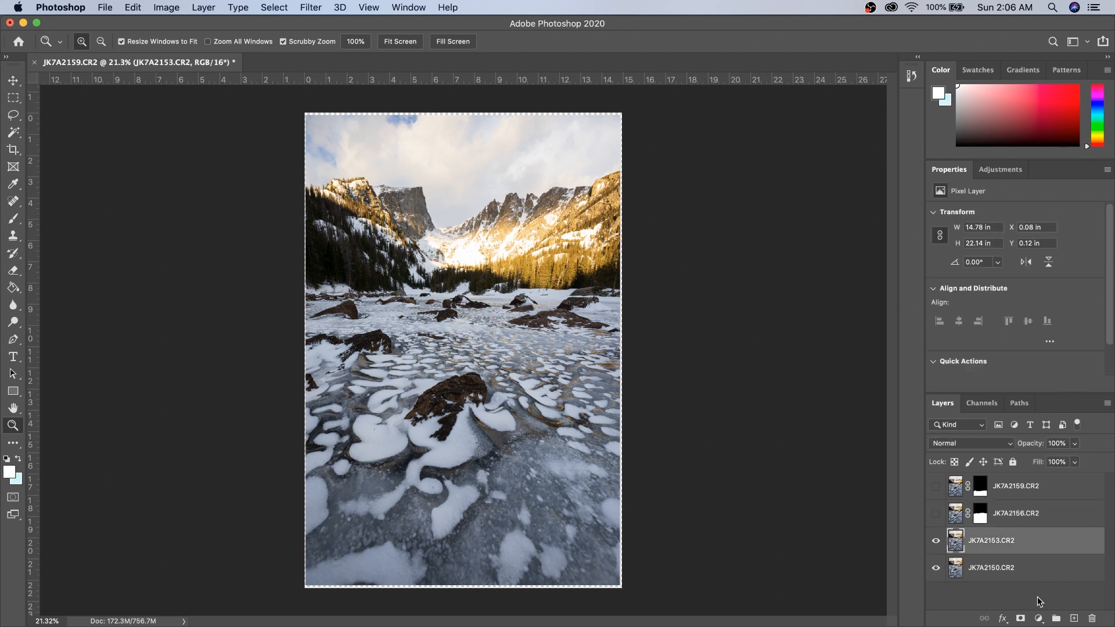
key("alt")
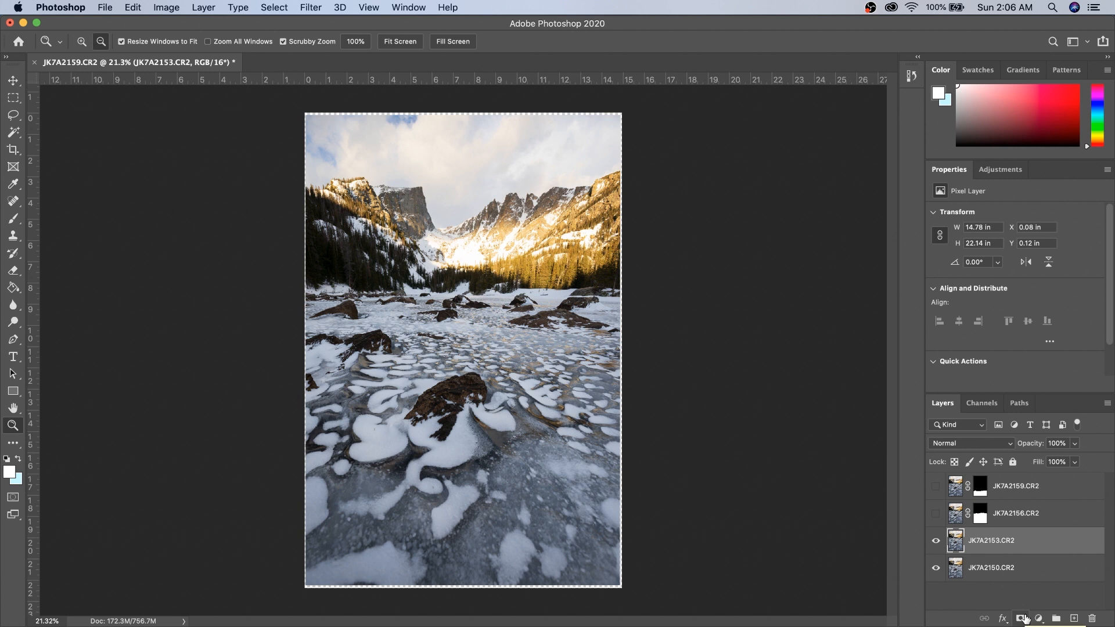
left_click(1024, 618, "alt")
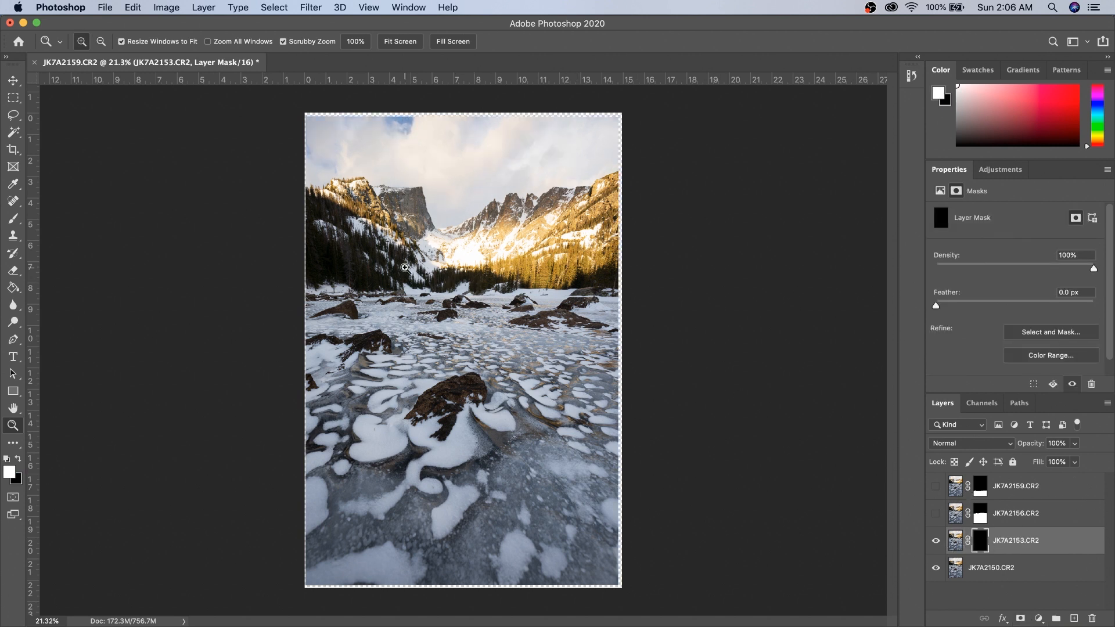
Step: Examine the rocks and ice along the far shoreline with the JK7A2153.CR2 mask on and off to judge where that layer is sharper
left_click_drag(372, 299, 494, 302)
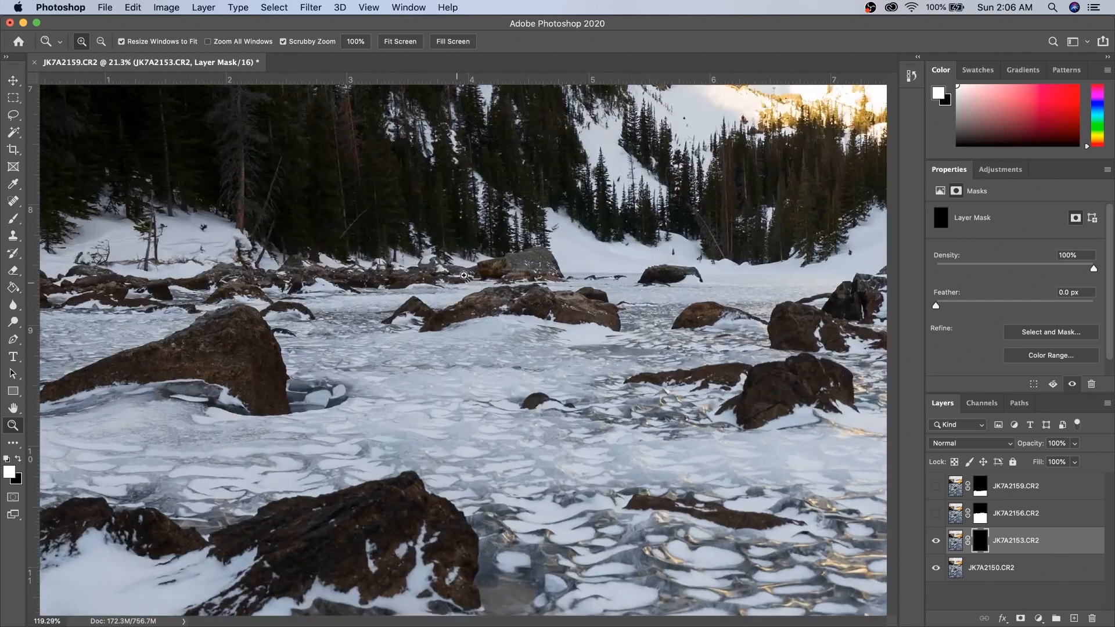
left_click_drag(445, 273, 410, 389)
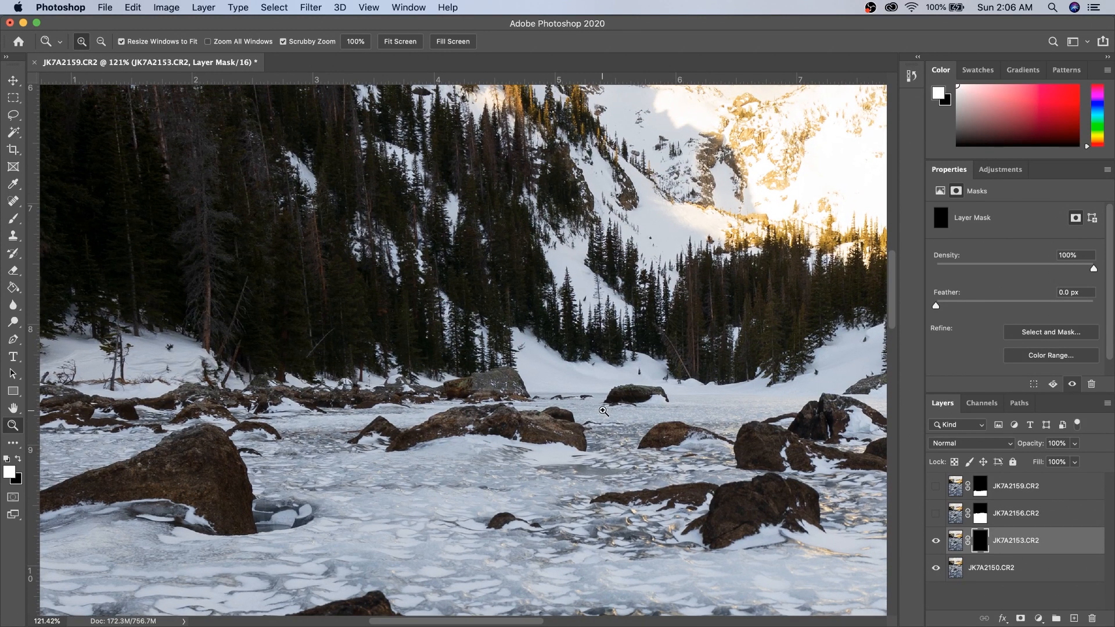
key("super+shift+m")
key("super+shift+m")
key("super+shift+m")
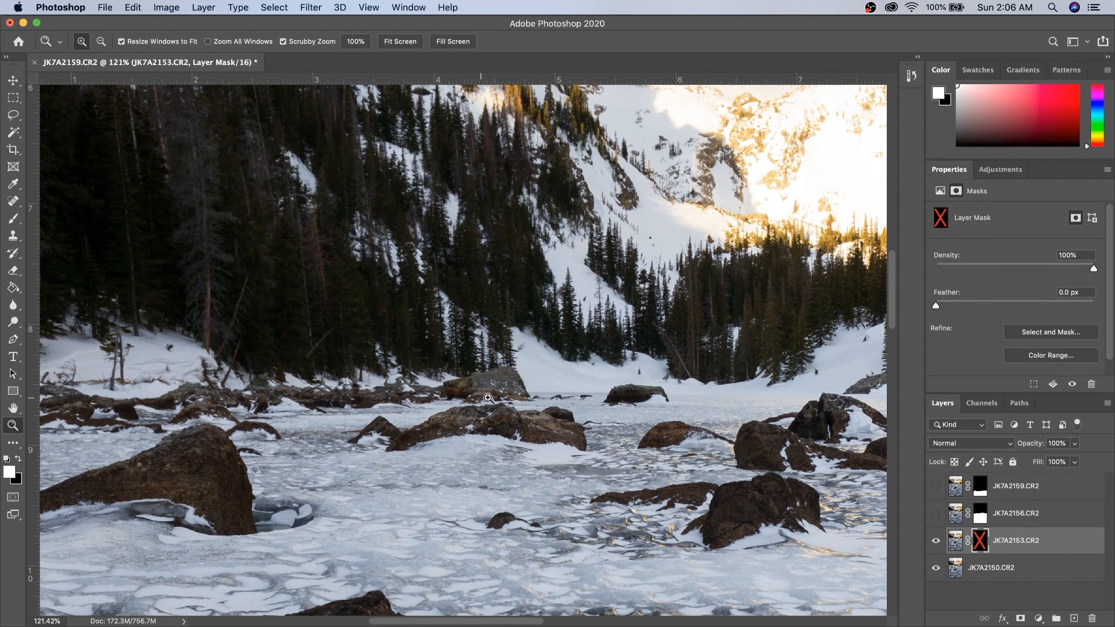
key("super+shift+m")
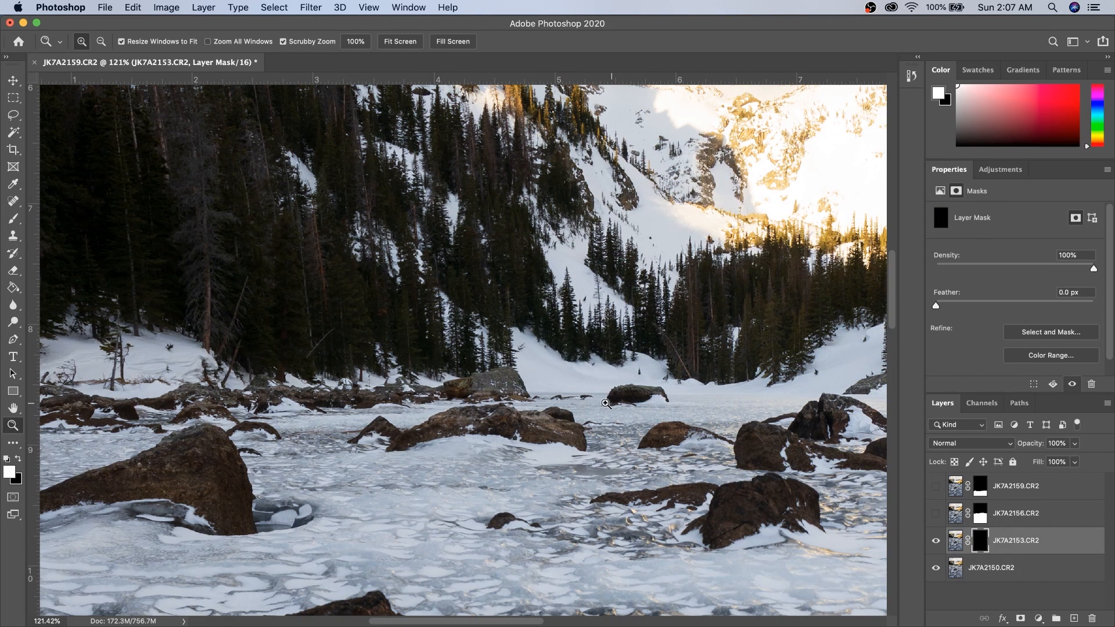
key("super+shift+m")
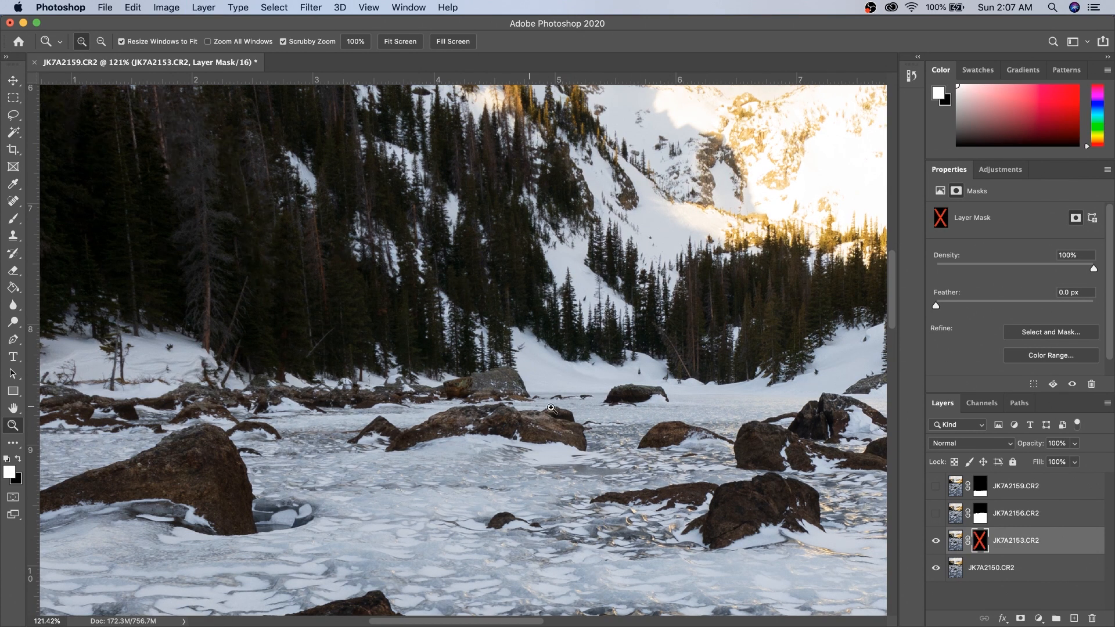
key("super+shift+m")
left_click_drag(470, 404, 387, 421)
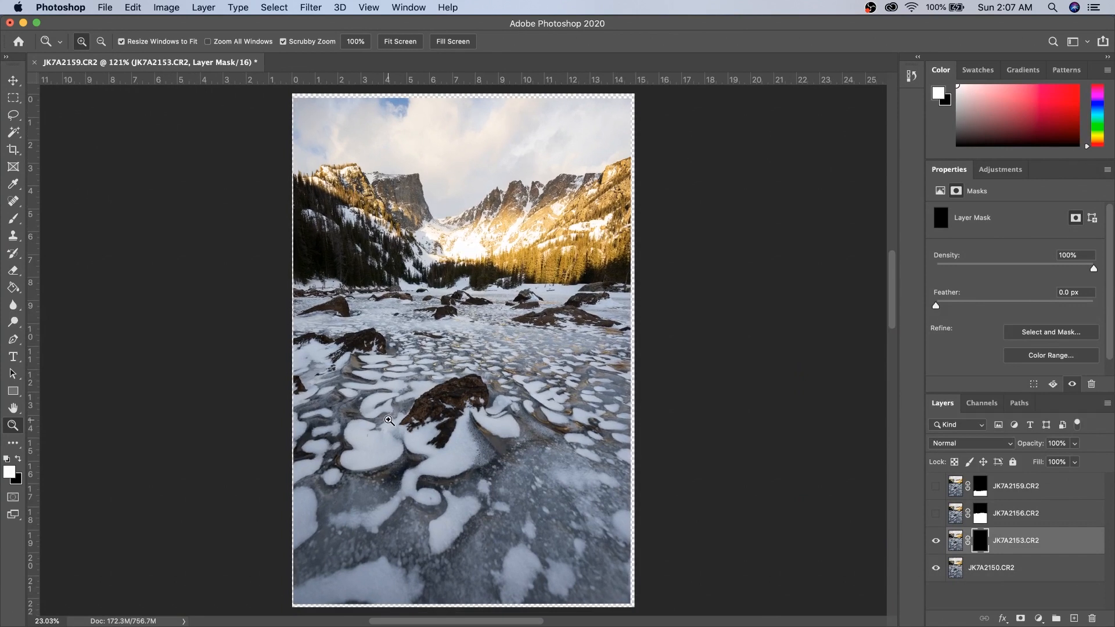
Step: Lasso the area from the far shoreline down to the image's bottom edge and fill it with white on the JK7A2153.CR2 mask
left_click(13, 119)
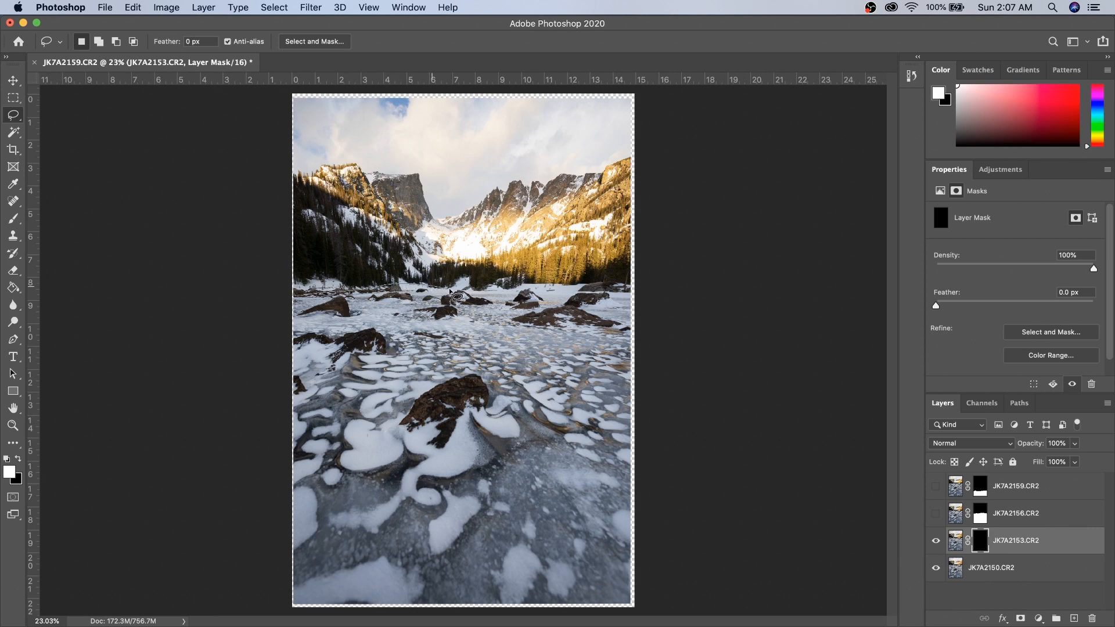
left_click_drag(454, 291, 282, 296)
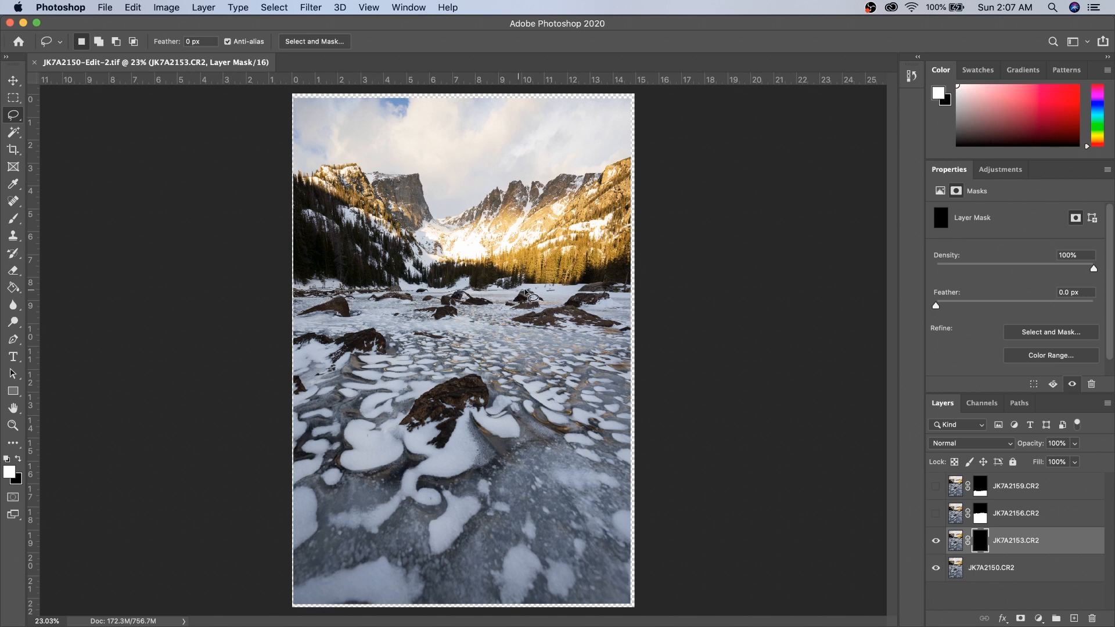
mouse_move(630, 296)
left_mouse_down()
mouse_move(644, 301)
mouse_move(661, 492)
mouse_move(656, 541)
mouse_move(622, 617)
mouse_move(356, 619)
mouse_move(296, 614)
mouse_move(240, 458)
mouse_move(248, 318)
mouse_move(295, 299)
left_mouse_up()
key("shift")
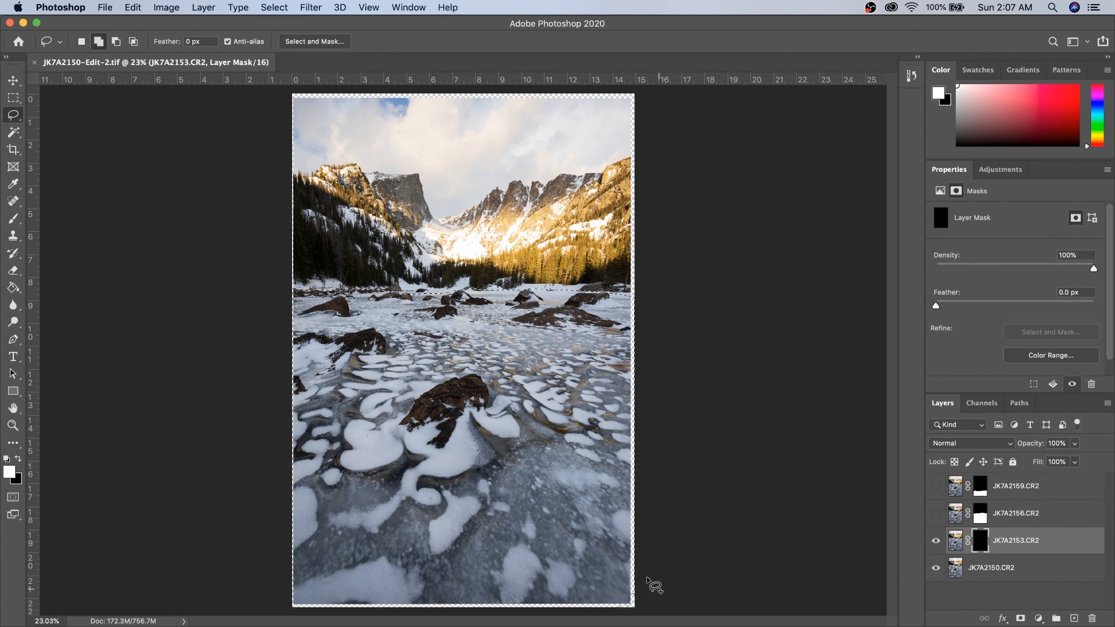
key("g")
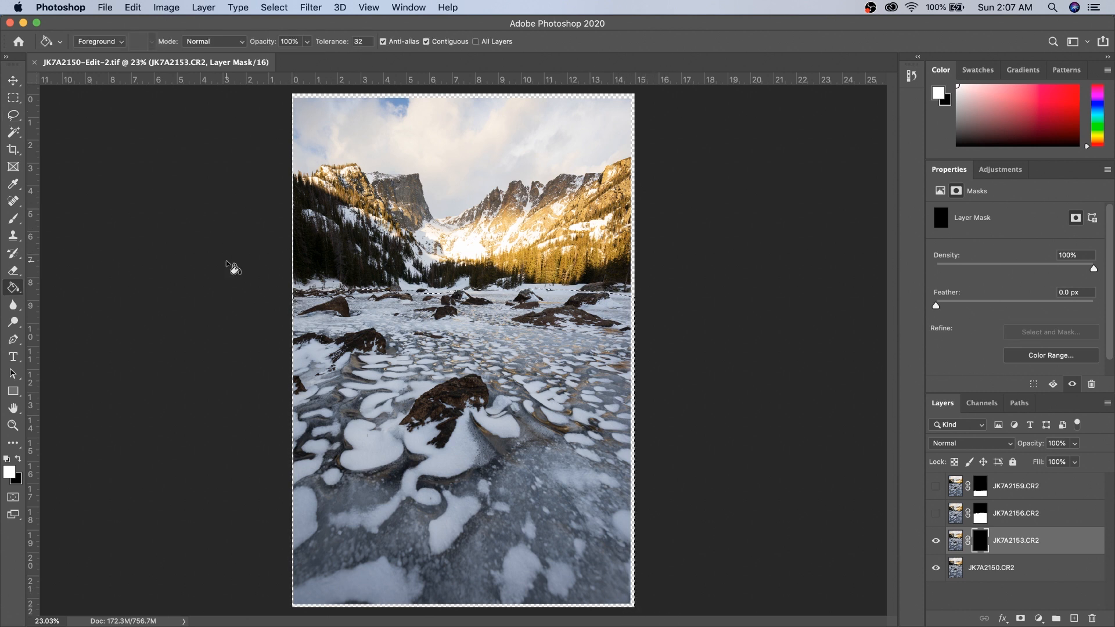
left_click(435, 323)
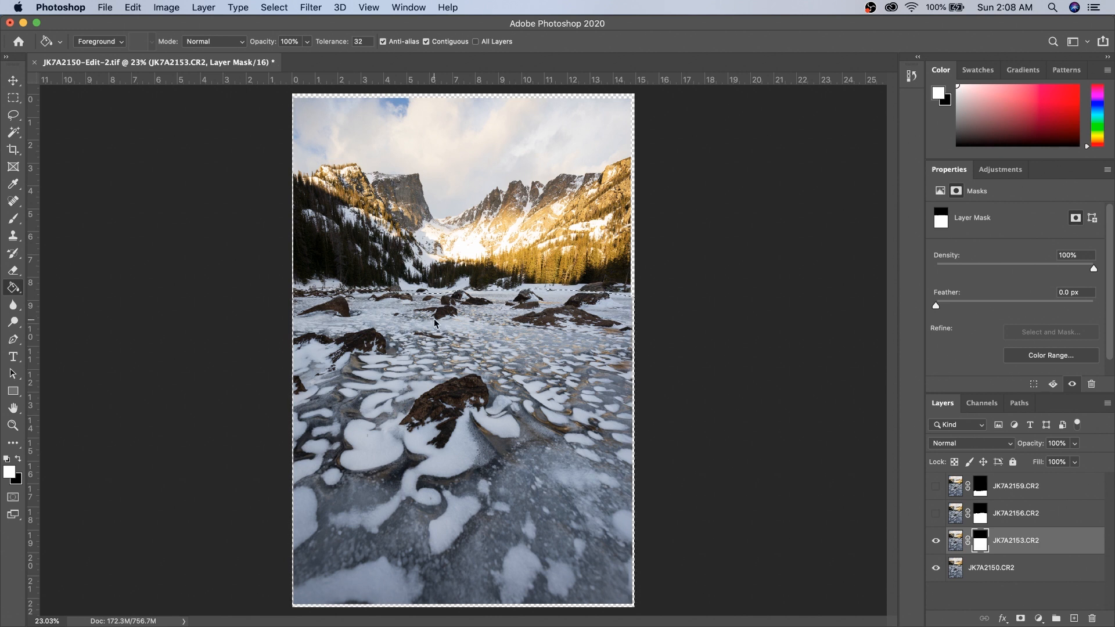
Step: Feather the lassoed selection on the JK7A2153.CR2 mask by 10 pixels, switch to the Move tool and clear the selection
left_click(13, 114)
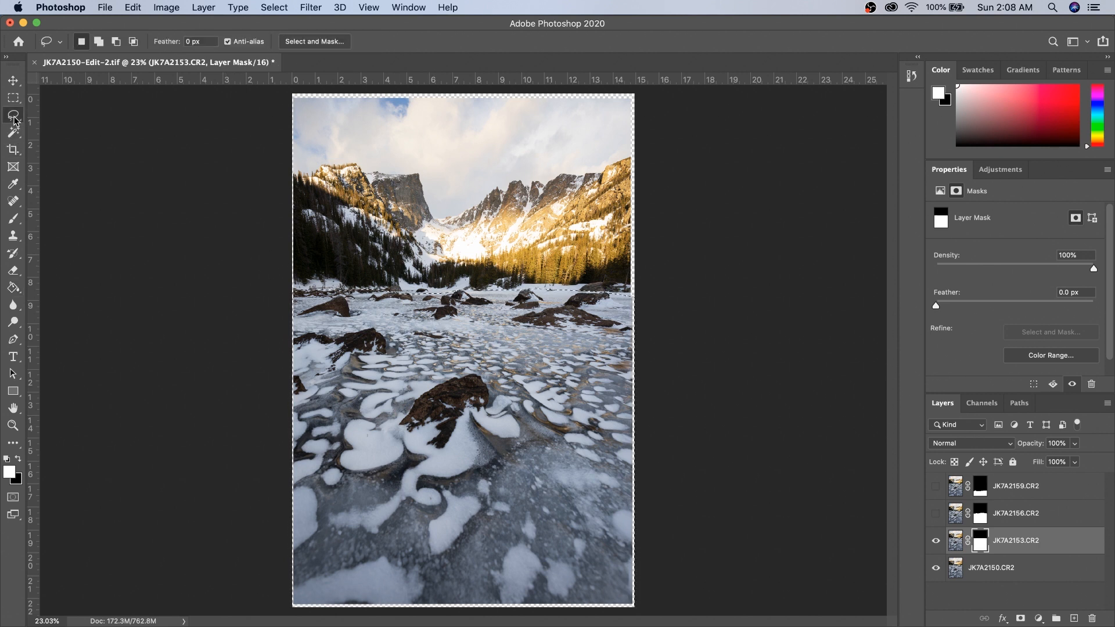
right_click(454, 334)
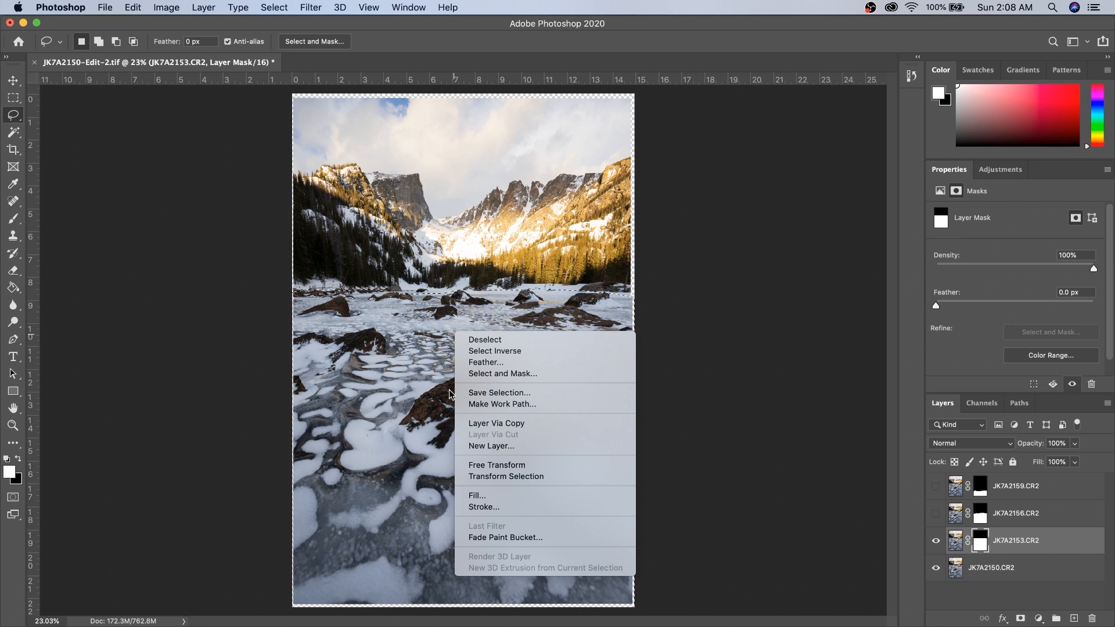
left_click(486, 362)
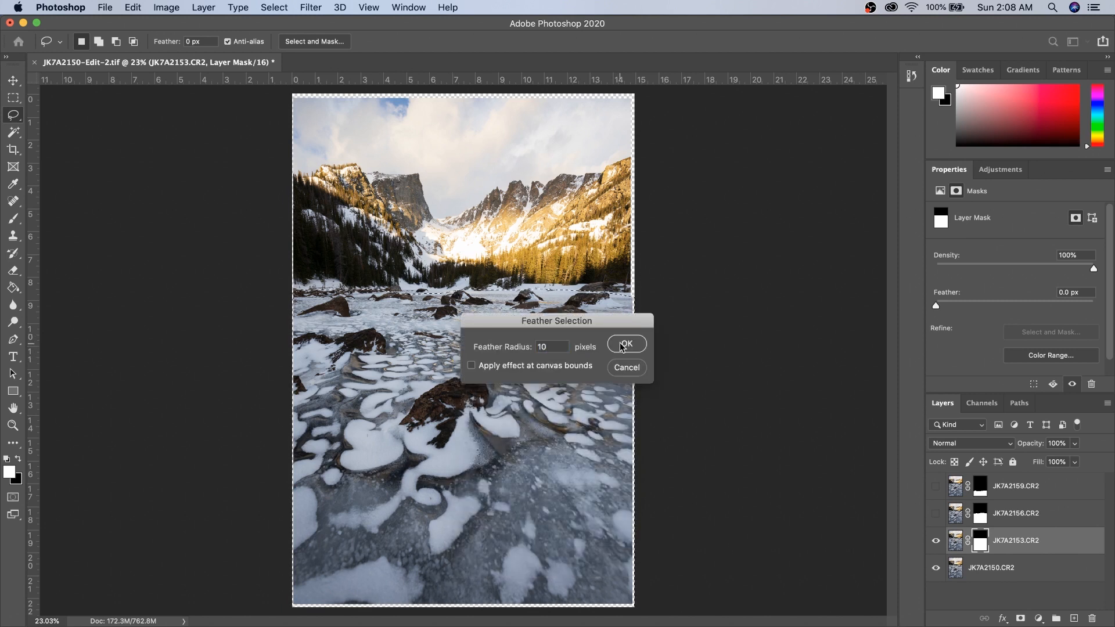
left_click(622, 344)
key("b")
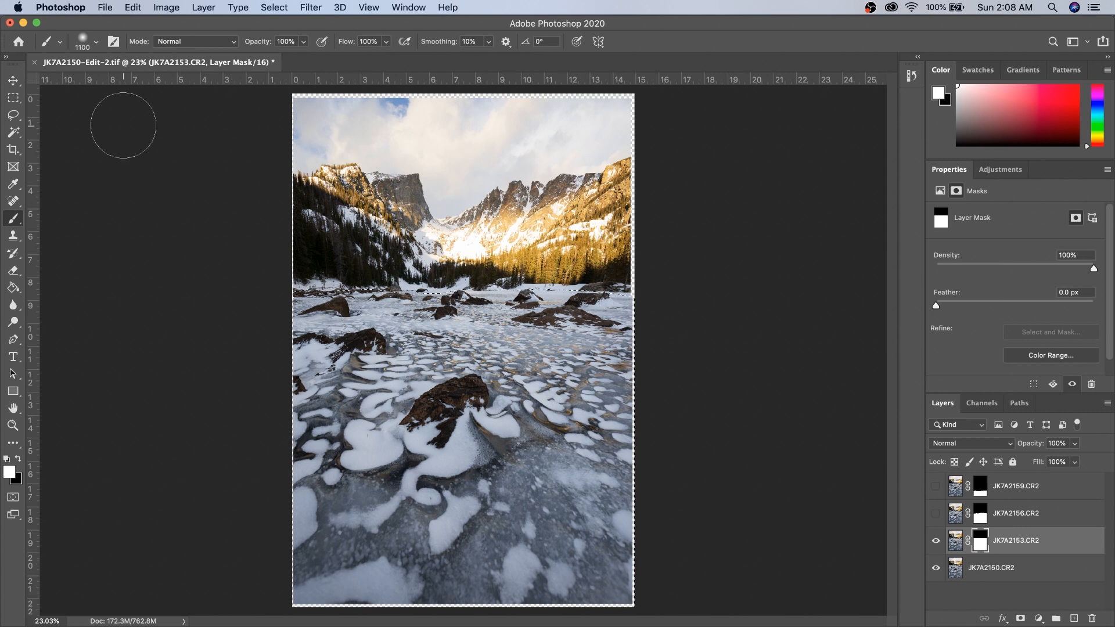
left_click(14, 81)
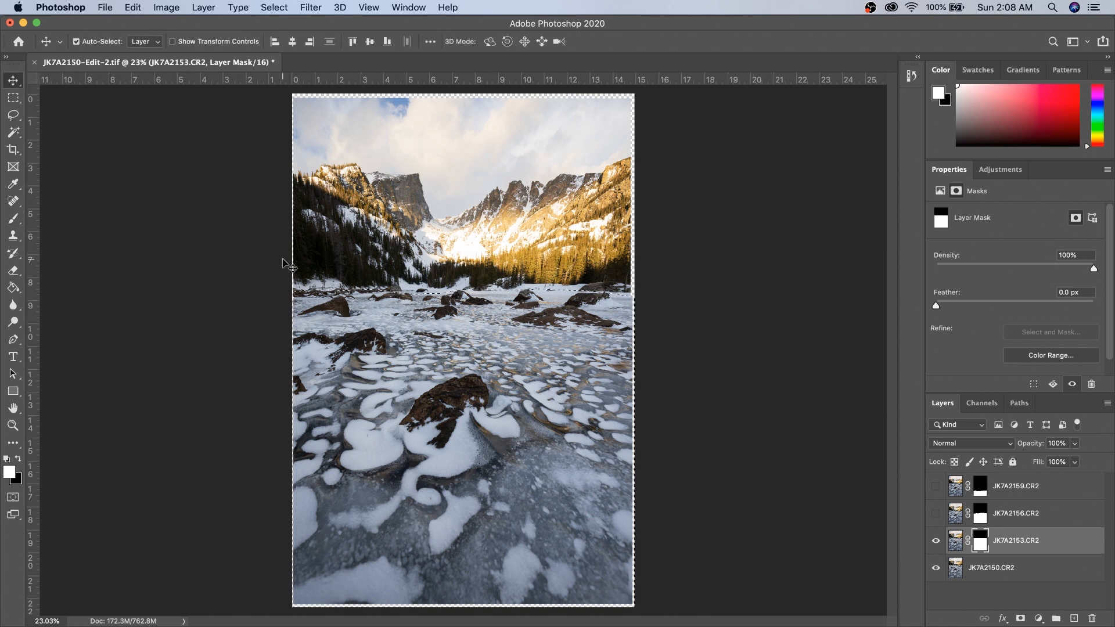
key("super+d")
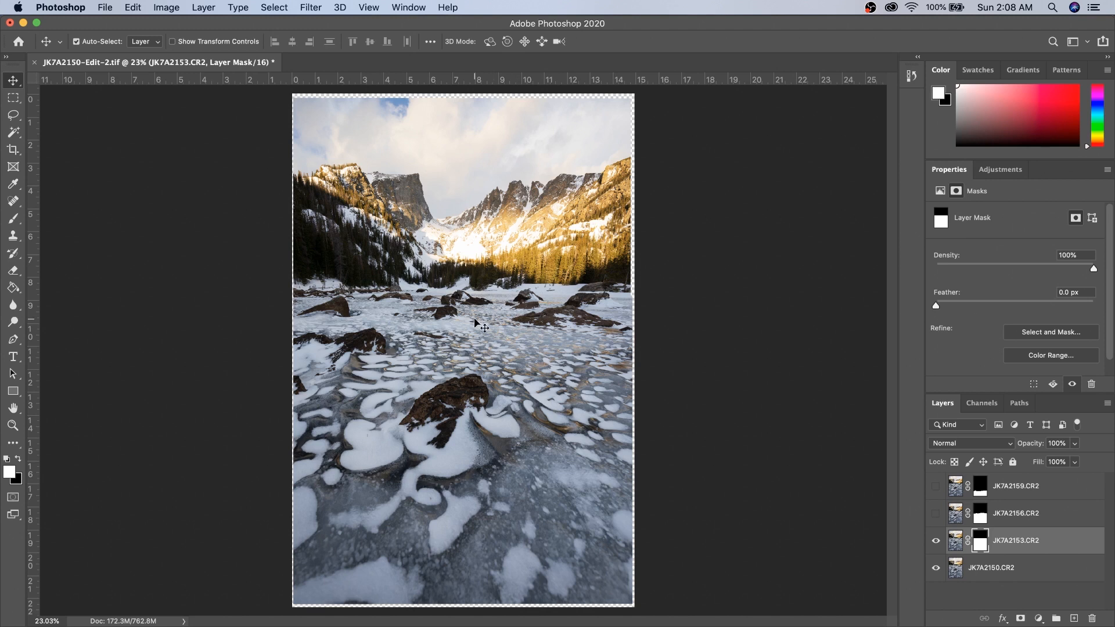
Step: Make the JK7A2156.CR2 and JK7A2159.CR2 layers visible, leaving the JK7A2156.CR2 mask selected
left_click(981, 490)
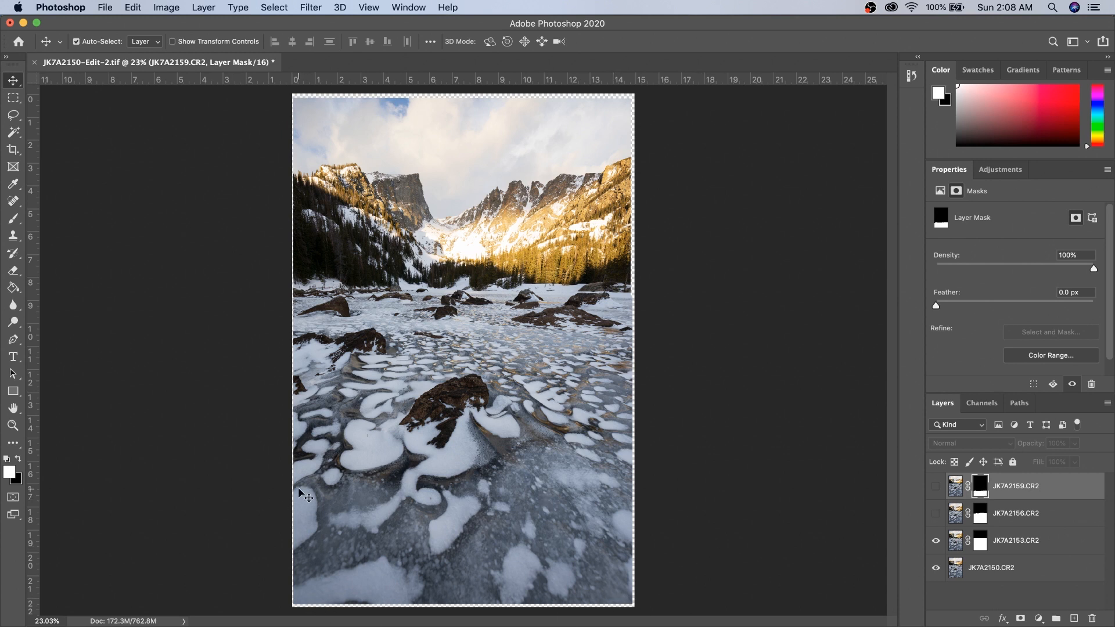
left_click(978, 519)
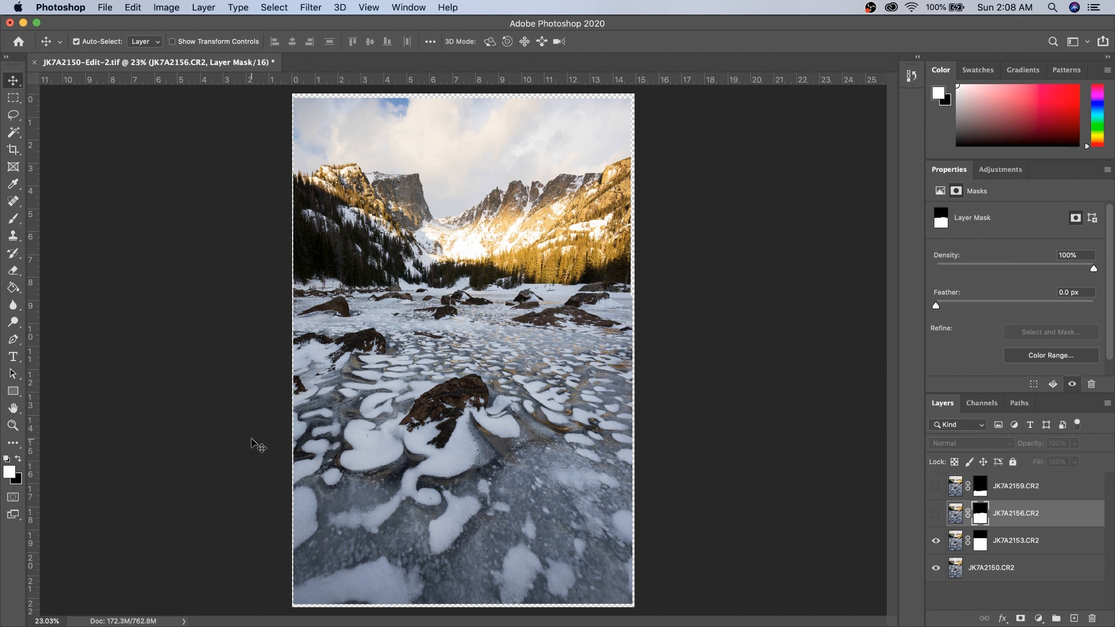
left_click(936, 516)
left_click(936, 488)
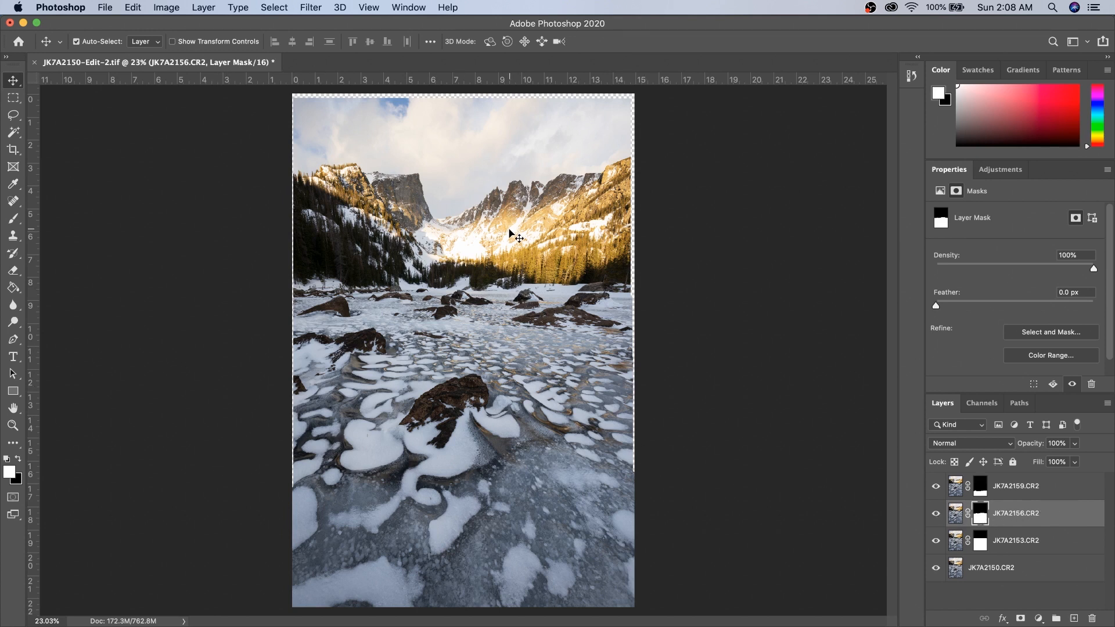
Step: Examine the blended image at close range from the distant ice down to the foreground to check sharpness and mask transitions
key("z")
left_click_drag(537, 226, 631, 233)
left_click_drag(497, 439, 505, 374)
left_click_drag(339, 522, 459, 288)
left_click_drag(310, 456, 401, 310)
left_click_drag(281, 493, 382, 302)
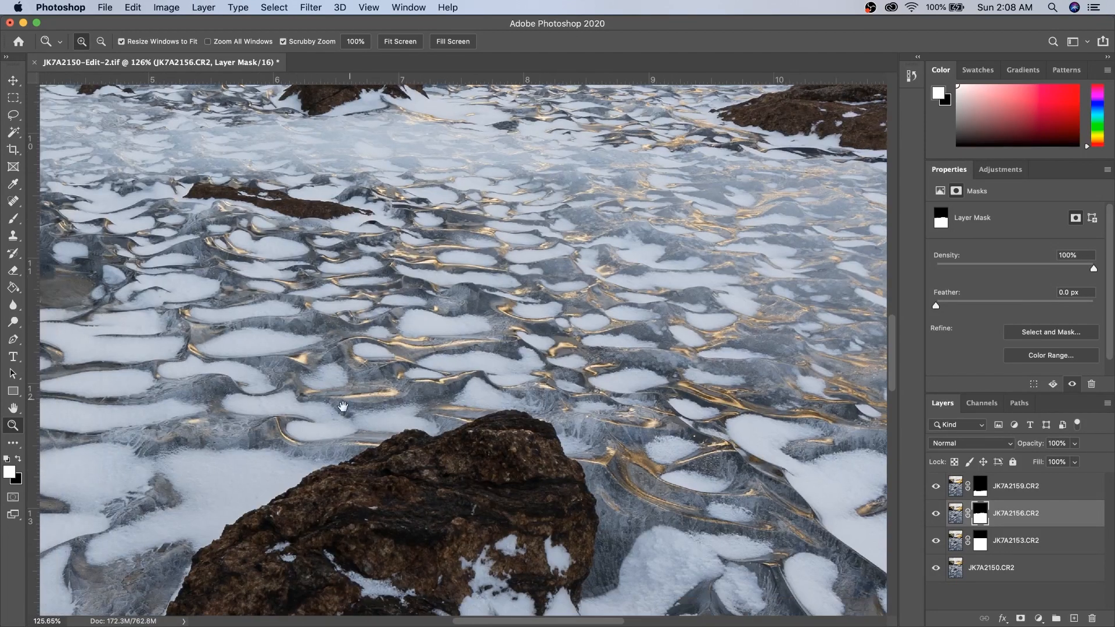
left_click_drag(337, 338, 341, 308)
left_click_drag(320, 426, 345, 194)
left_click_drag(297, 364, 353, 200)
left_click_drag(257, 463, 313, 293)
left_click_drag(258, 472, 402, 260)
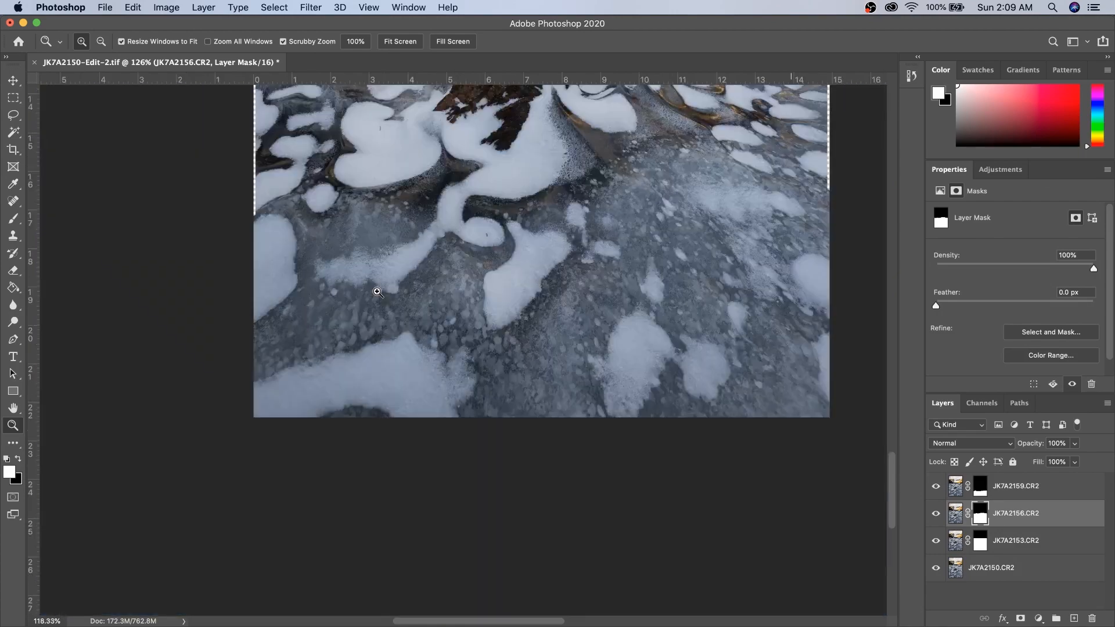
Step: Switch to Lightroom Classic, select the dark exposures JK7A2148, JK7A2151, JK7A2154 and JK7A2157, and open them as layers in Photoshop
left_click(802, 341, "alt")
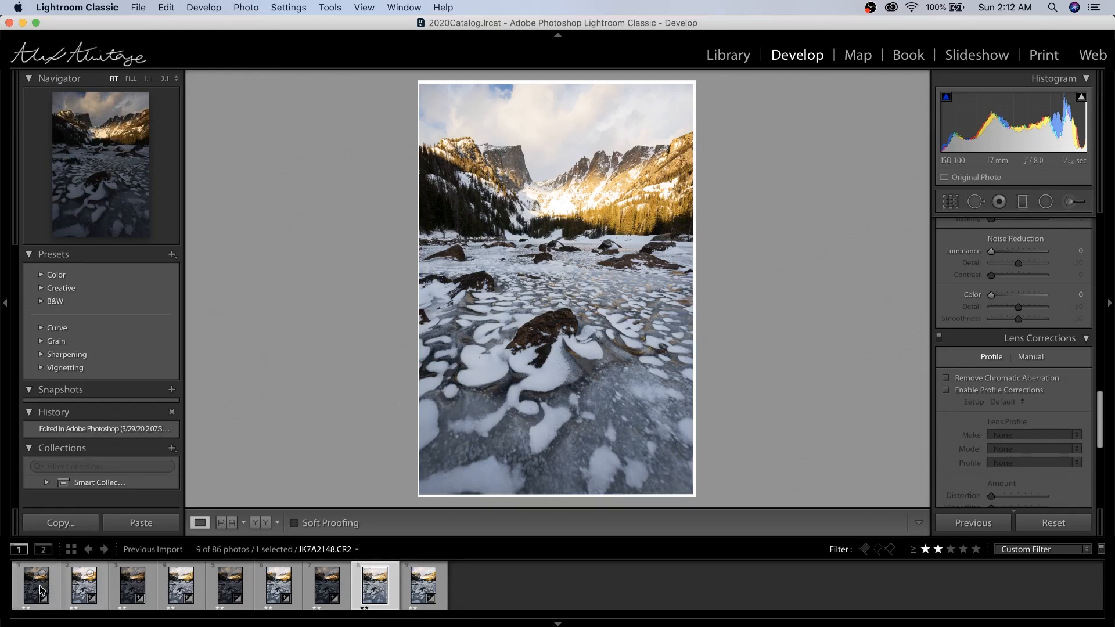
left_click(36, 583)
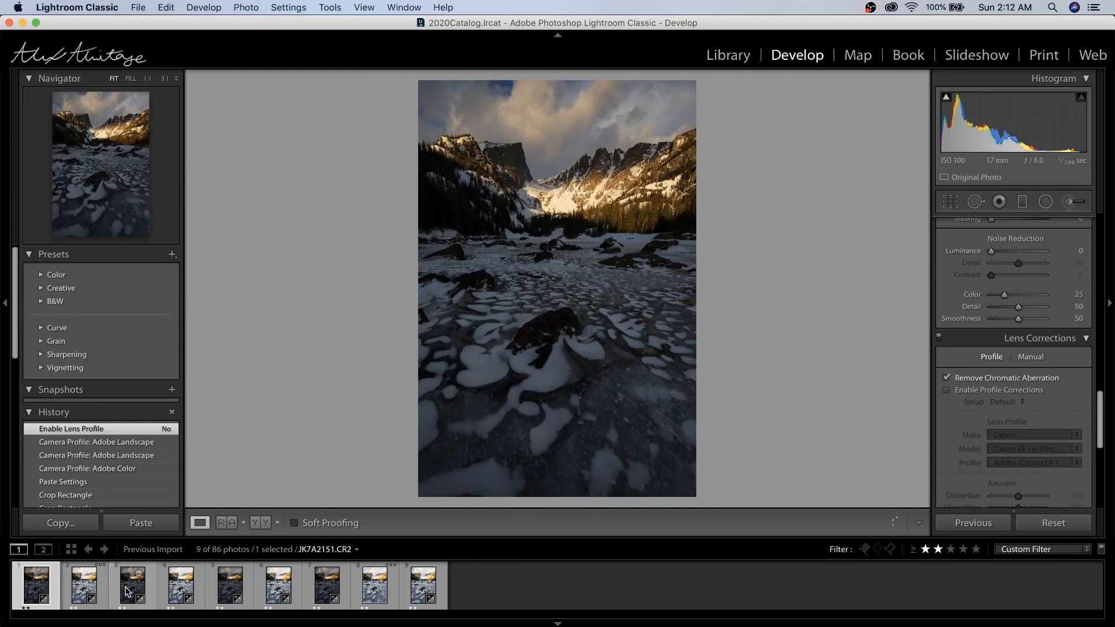
left_click(127, 592, "super")
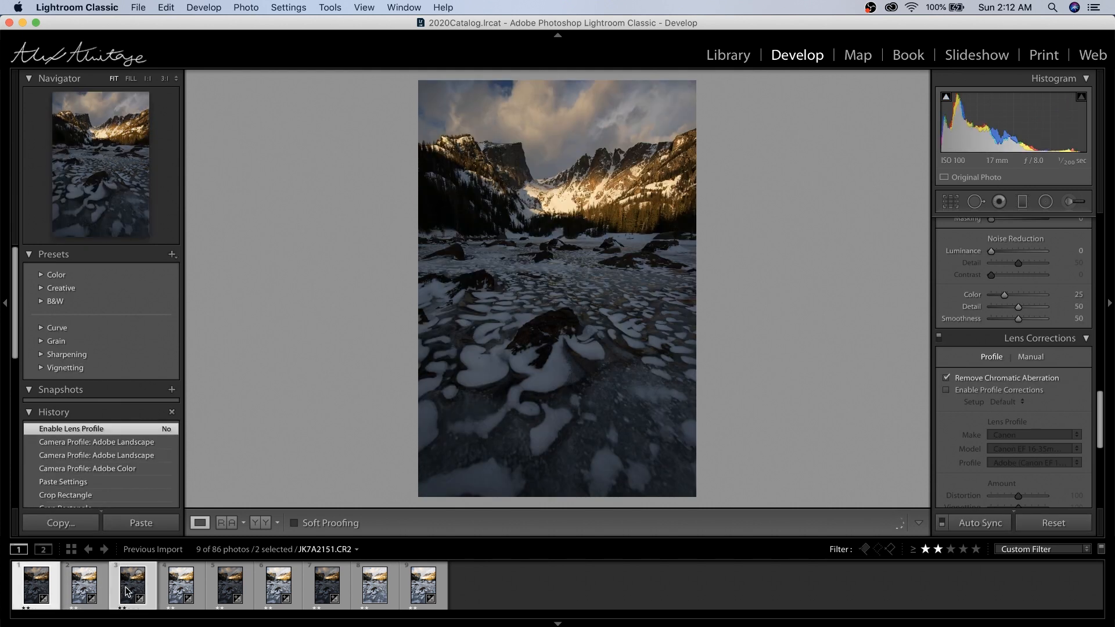
left_click(231, 593, "super")
left_click(329, 591, "super")
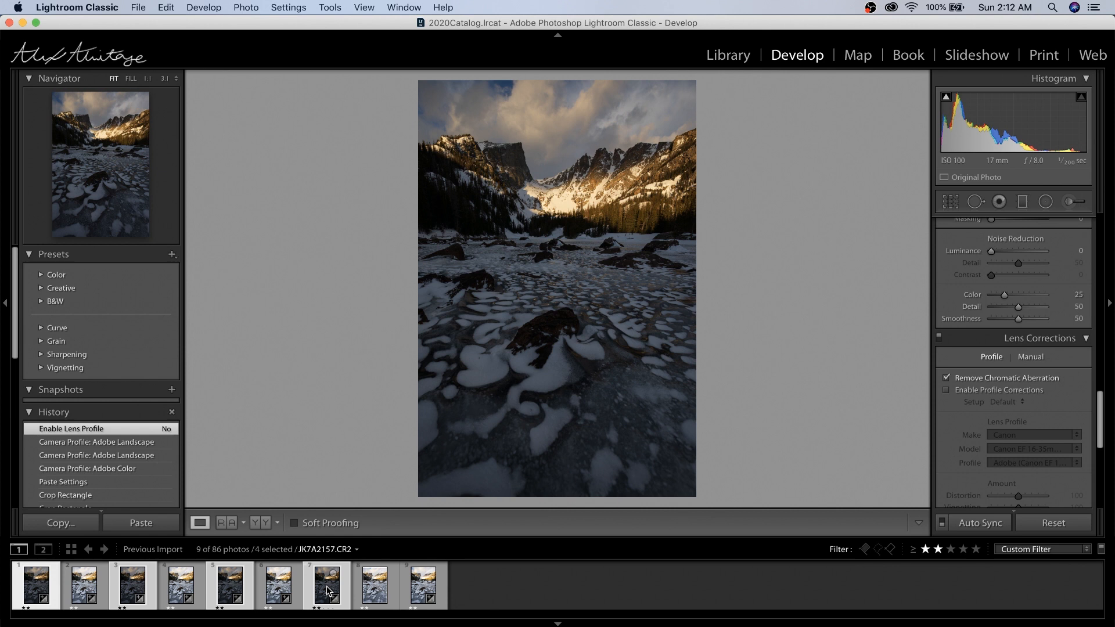
right_click(45, 587)
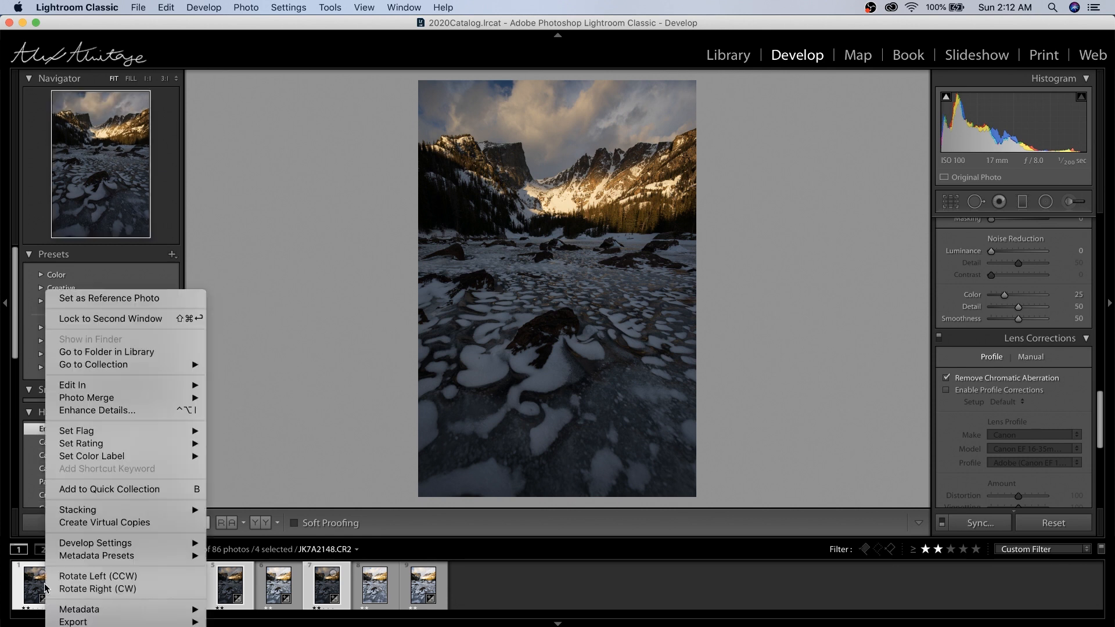
mouse_move(151, 386)
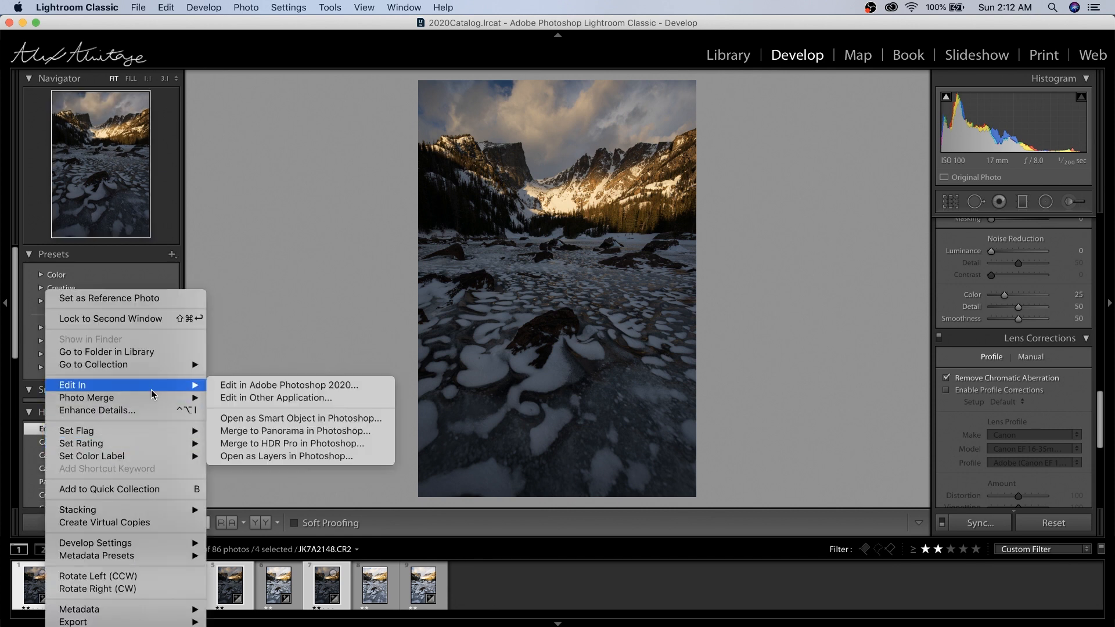
left_click(269, 456)
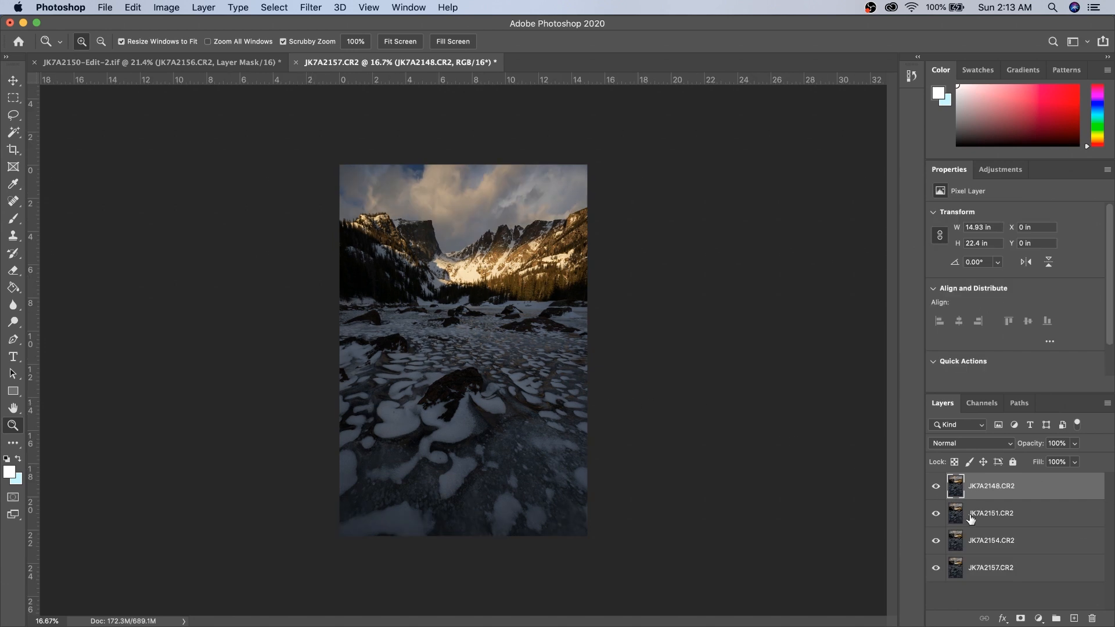
Step: Auto-align all four dark exposure layers using the Auto projection
left_click(994, 574, "shift")
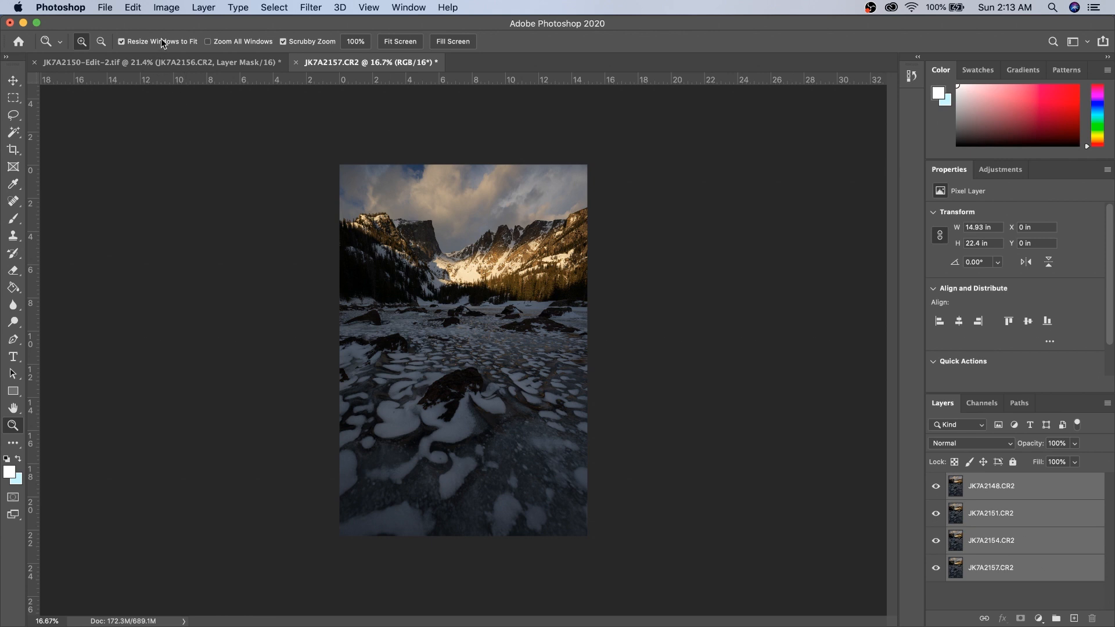
left_click(135, 11)
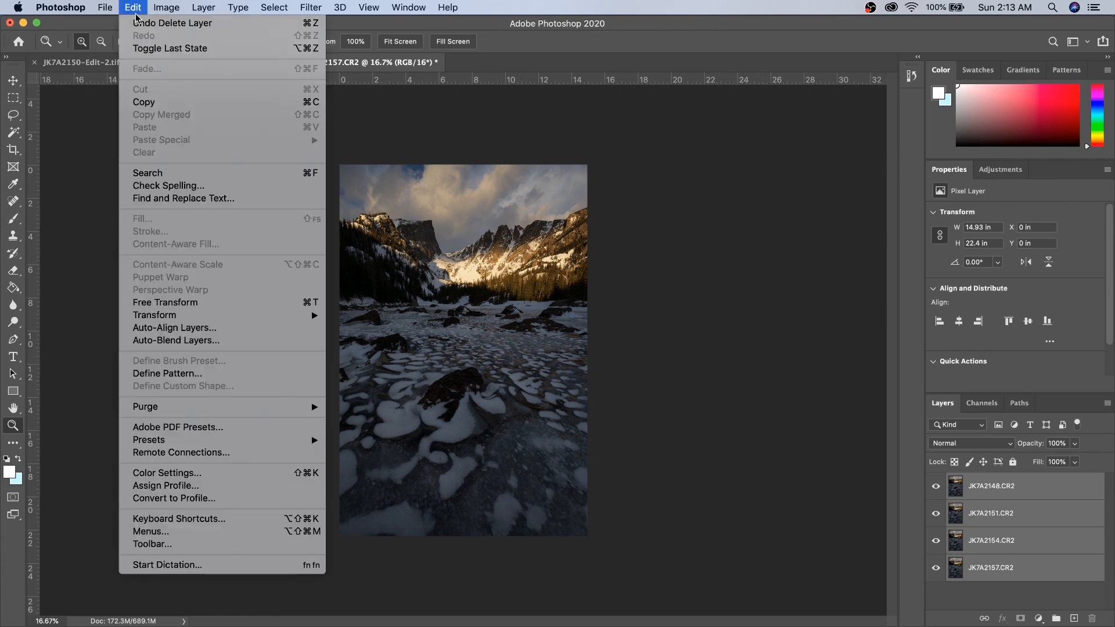
left_click(189, 328)
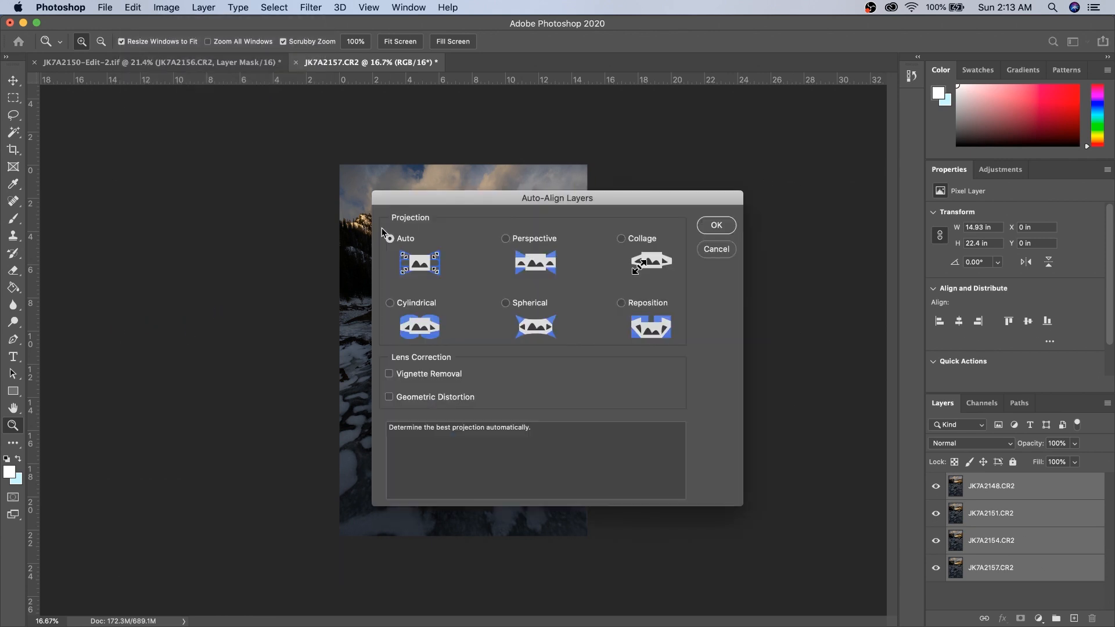
left_click(717, 225)
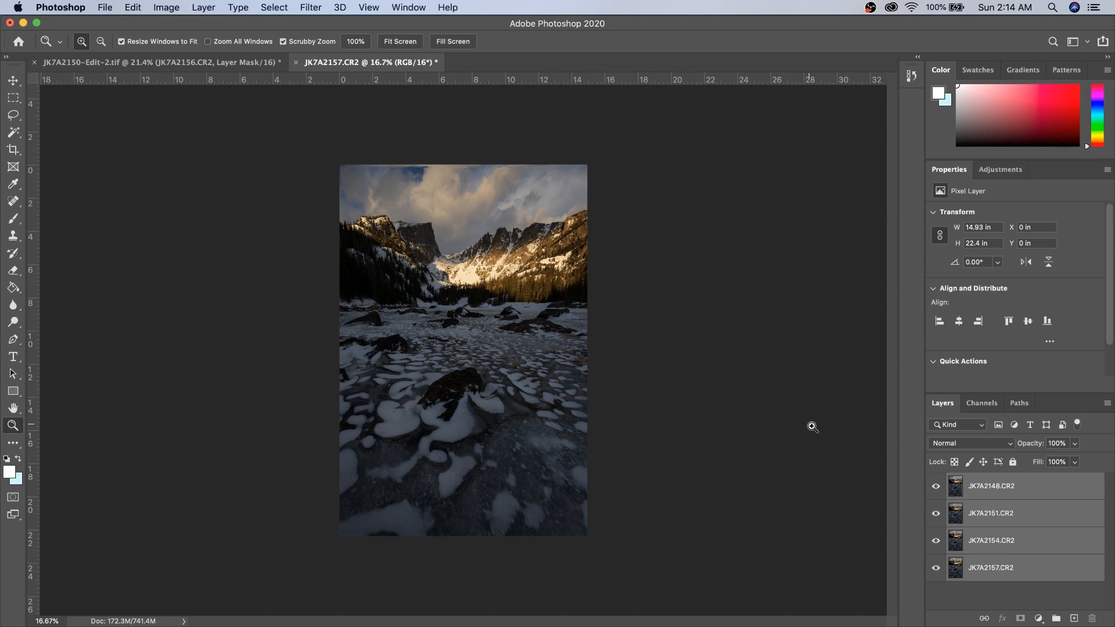
Step: Reverse the layer order so JK7A2148.CR2 is lowest, followed upward by JK7A2151.CR2, JK7A2154.CR2 and JK7A2157.CR2
left_click(967, 588)
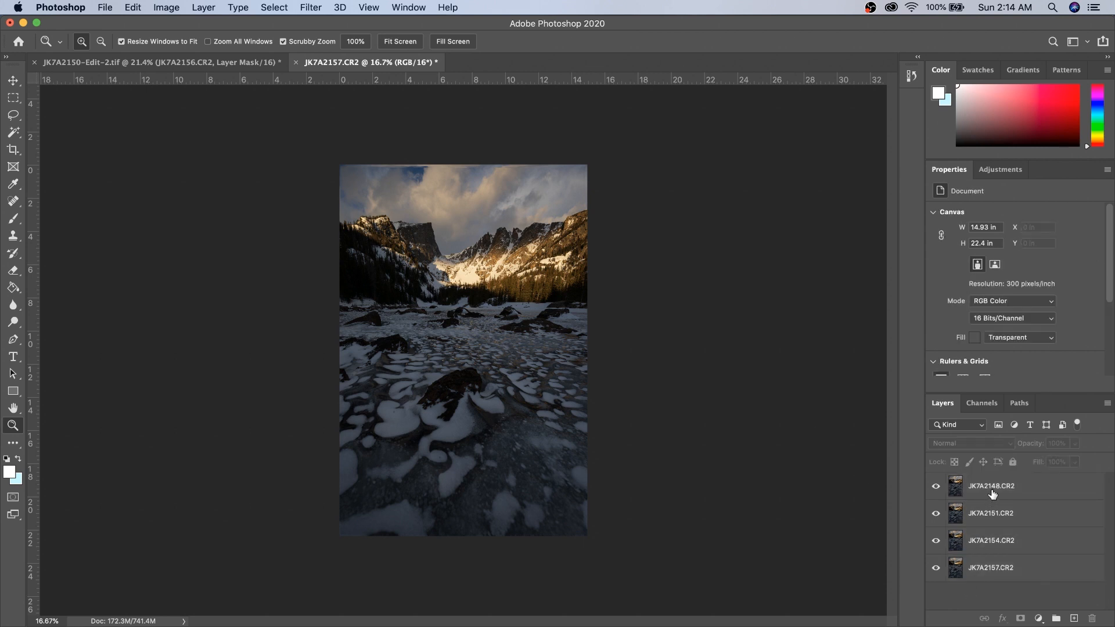
left_click_drag(992, 493, 989, 584)
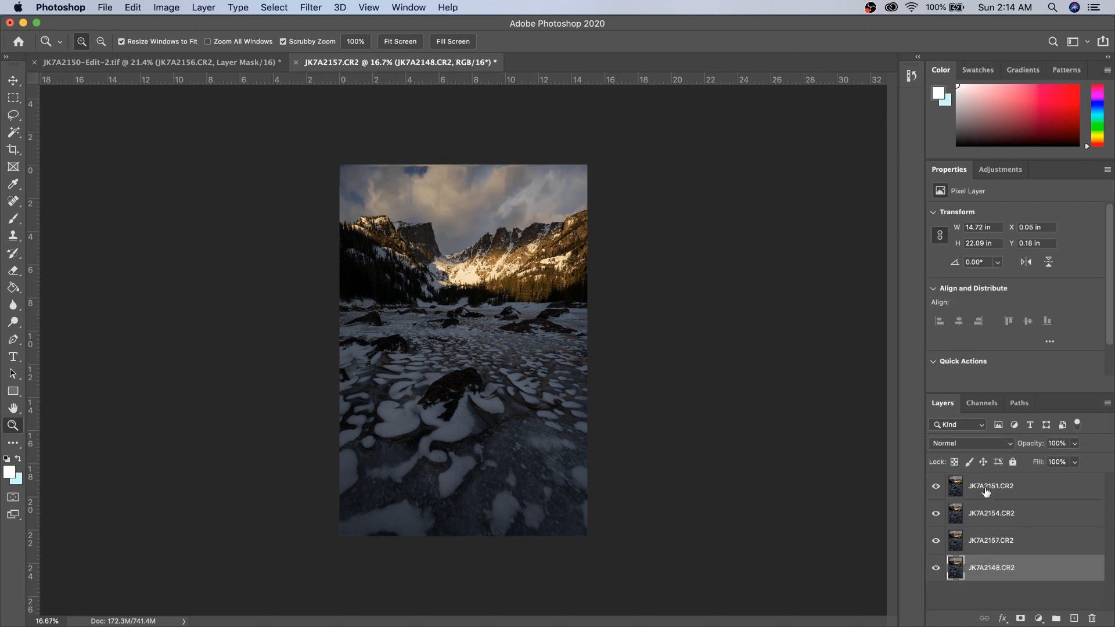
left_click_drag(987, 485, 992, 520)
left_click(981, 487)
mouse_move(549, 520)
left_mouse_down()
mouse_move(620, 518)
mouse_move(550, 533)
left_mouse_up()
Step: Duplicate the masked layers JK7A2159.CR2, JK7A2156.CR2 and JK7A2153.CR2 from JK7A2150-Edit-2.tif into the JK7A2157.CR2 document
left_click(229, 64)
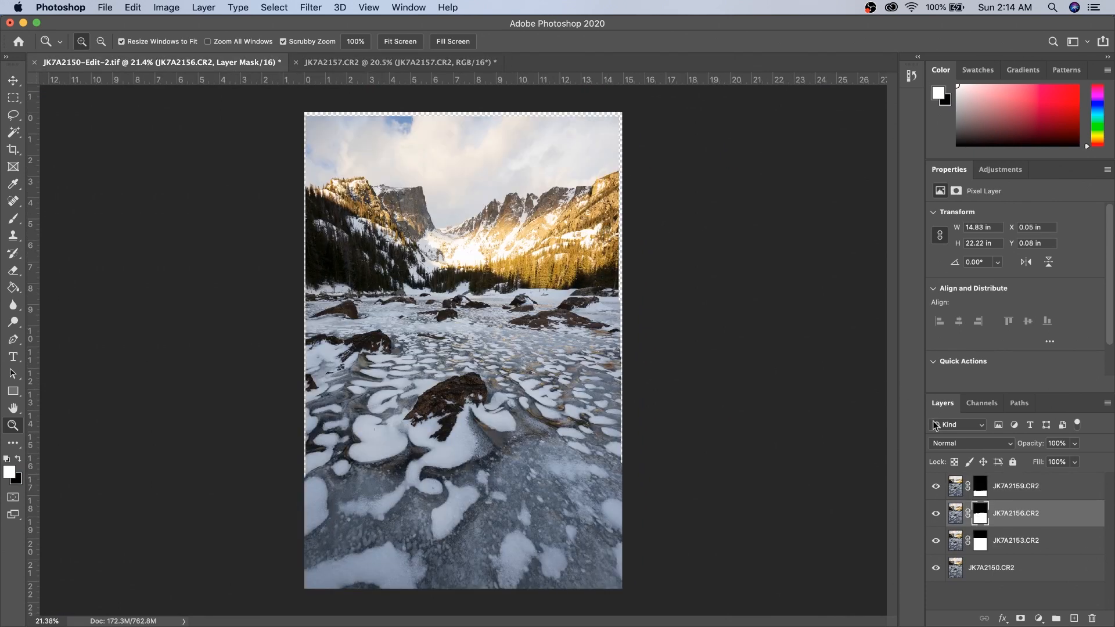
left_click(1016, 495)
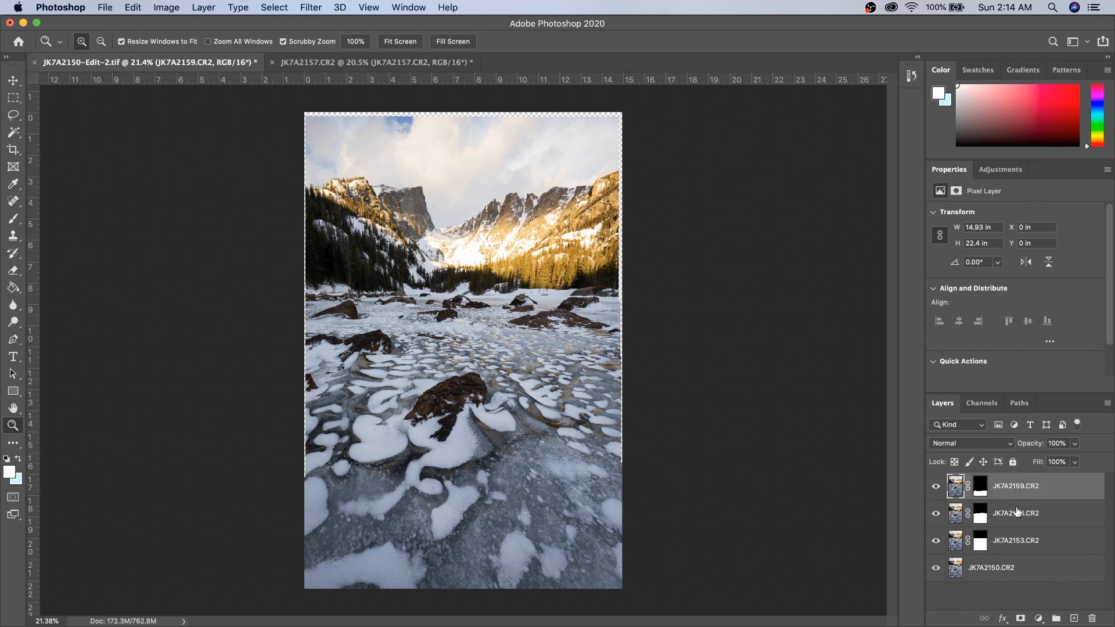
left_click(1019, 543, "shift")
right_click(1019, 543)
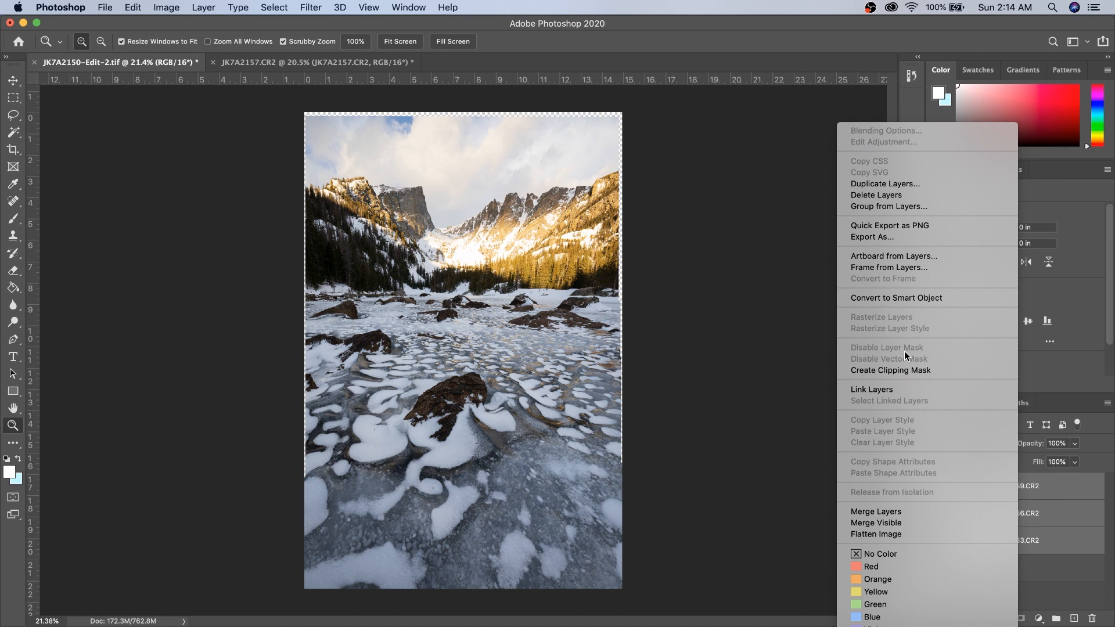
left_click(916, 187)
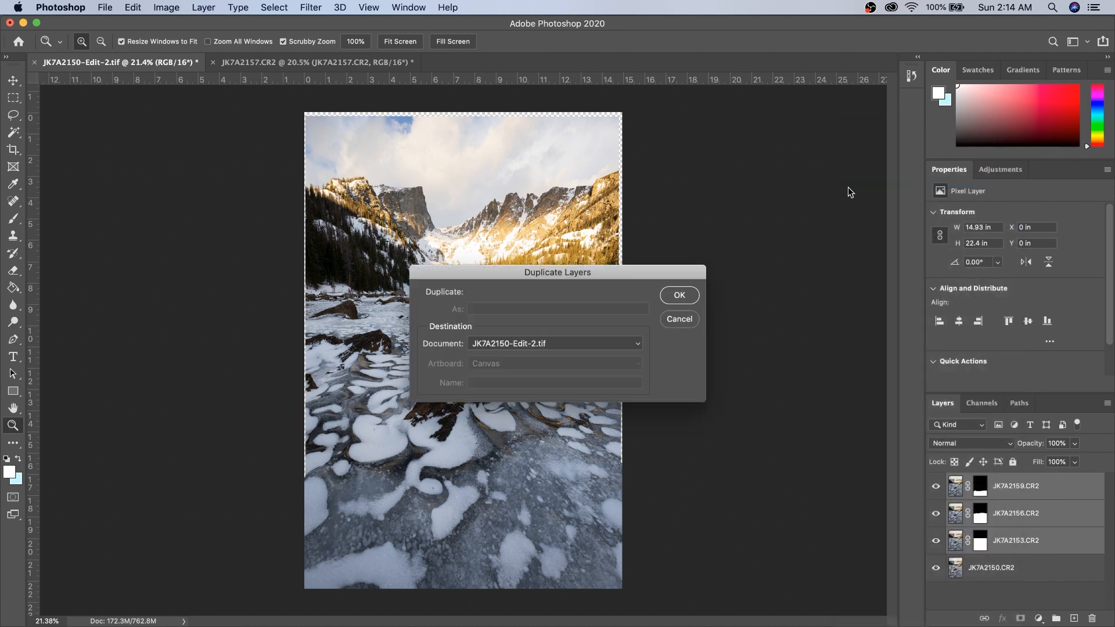
left_click(570, 344)
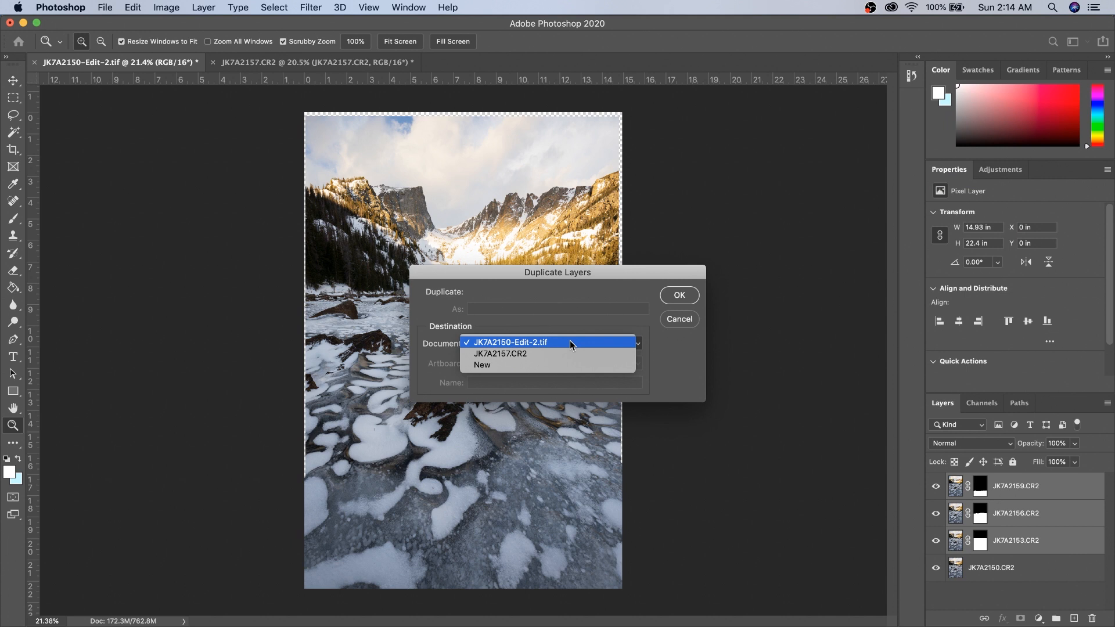
left_click(565, 352)
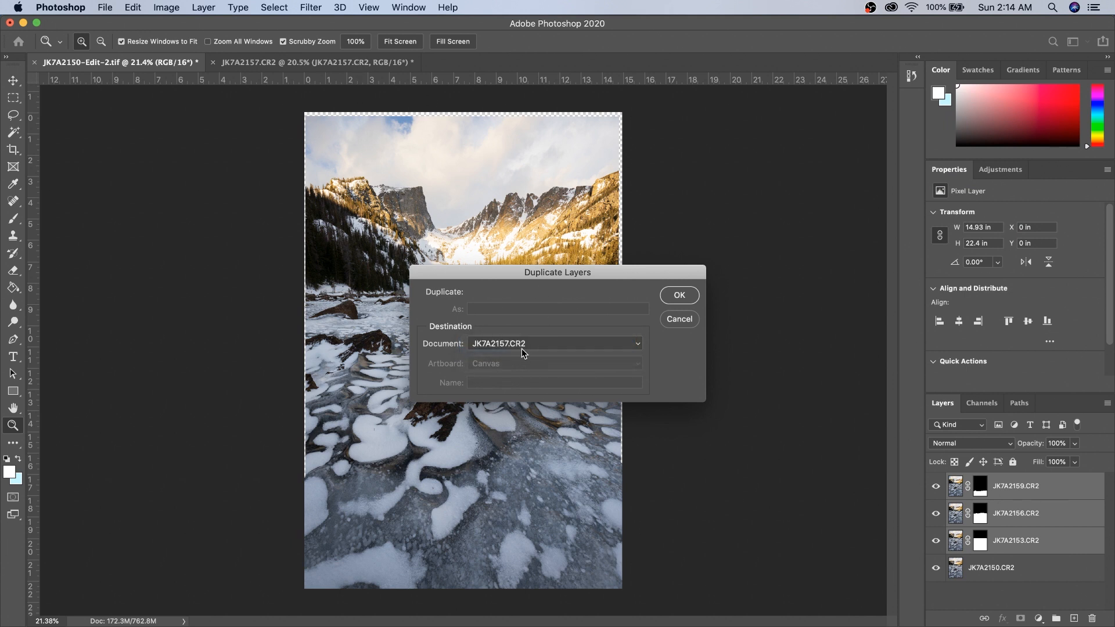
left_click(676, 297)
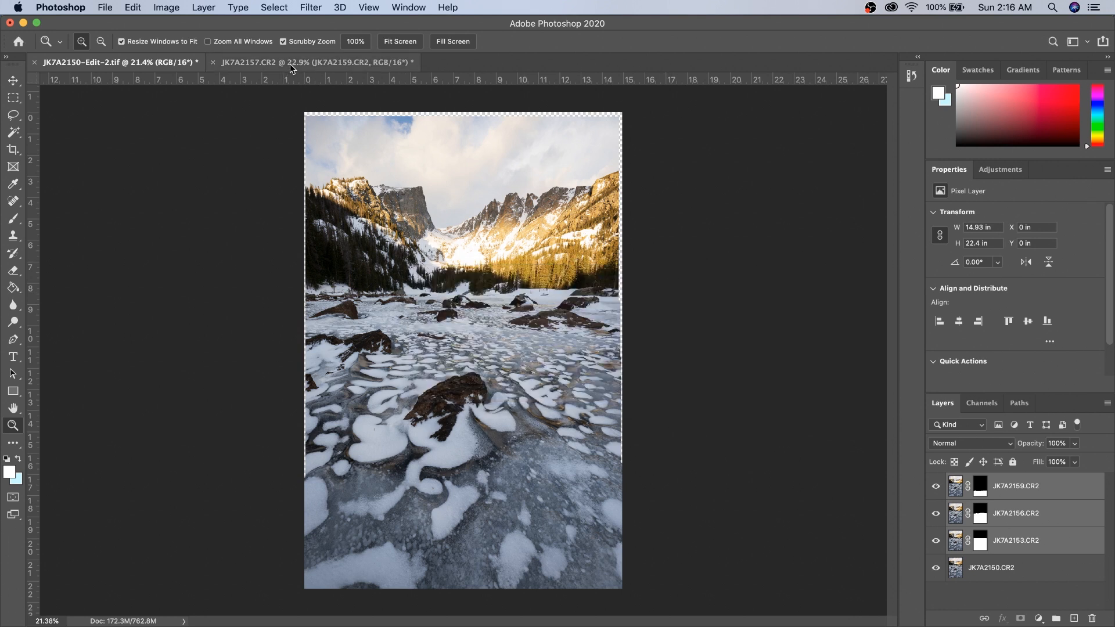
Step: In the JK7A2157.CR2 document, move the masks of JK7A2159, JK7A2156 and JK7A2153 onto JK7A2157, JK7A2154 and JK7A2151 respectively
left_click(290, 63)
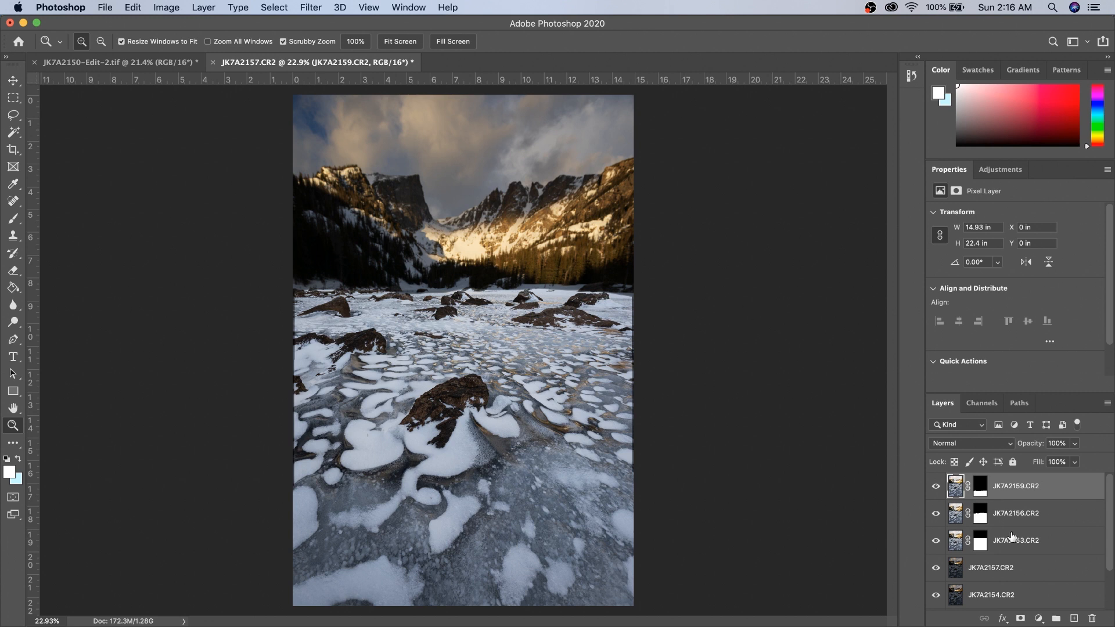
scroll(1011, 537, "down", 2)
scroll(1012, 537, "up", 2)
scroll(990, 548, "down", 2)
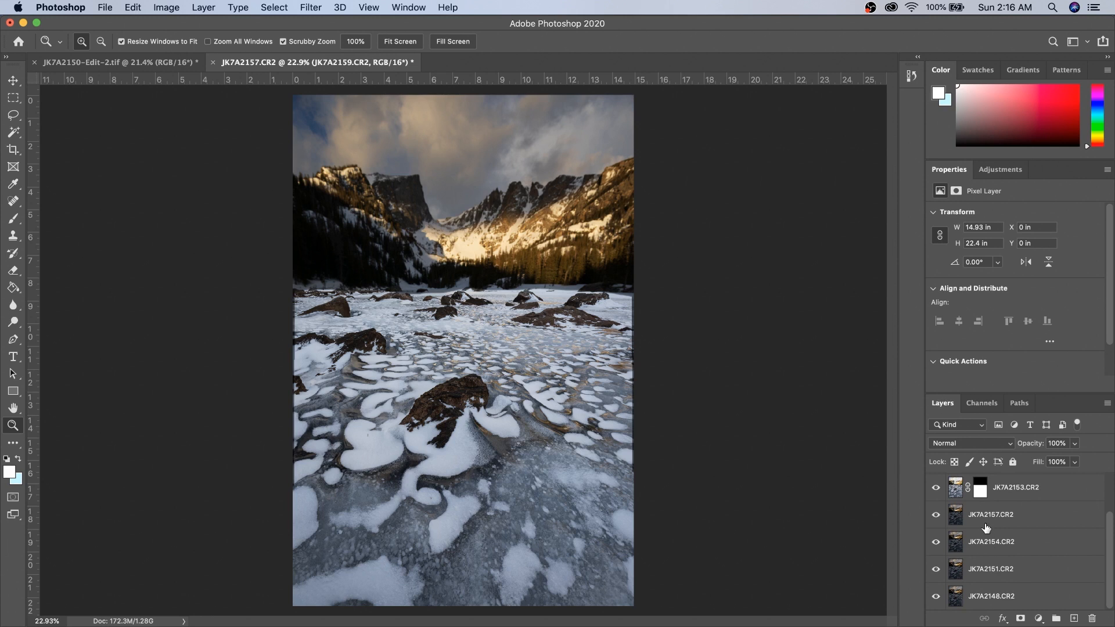
scroll(988, 514, "up", 2)
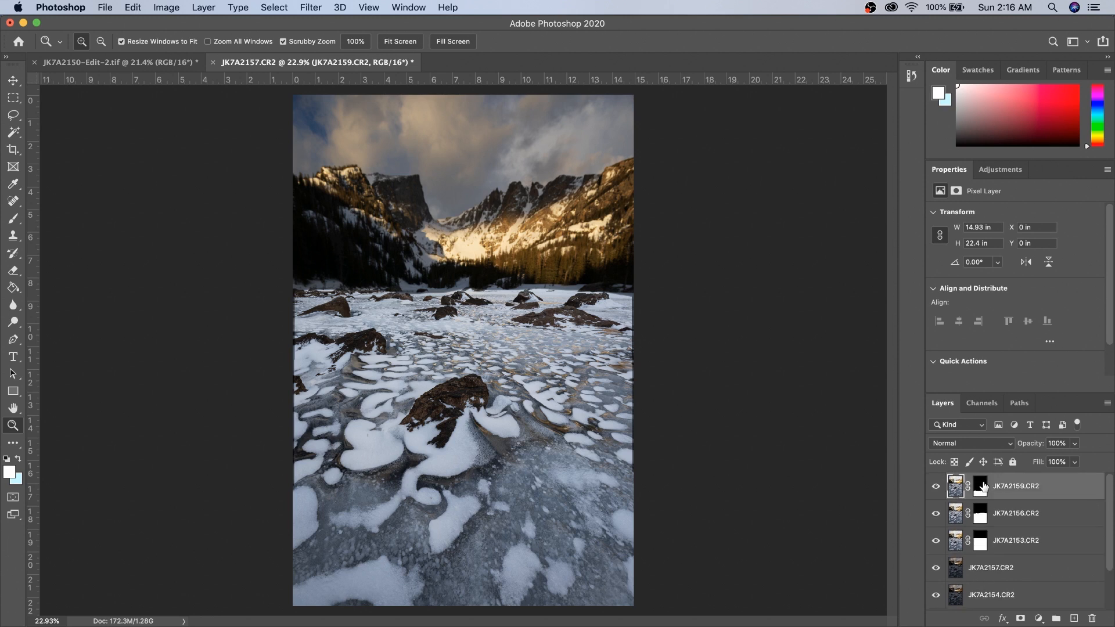
left_click(981, 486)
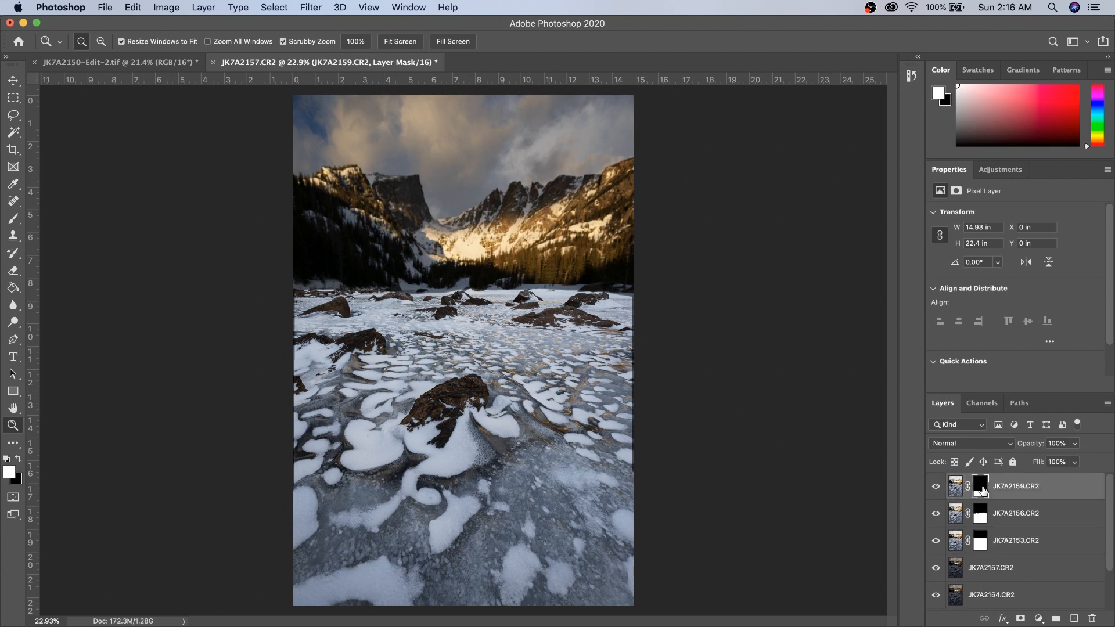
left_click_drag(980, 491, 981, 571)
left_click_drag(980, 513, 981, 590)
scroll(982, 543, "down", 1)
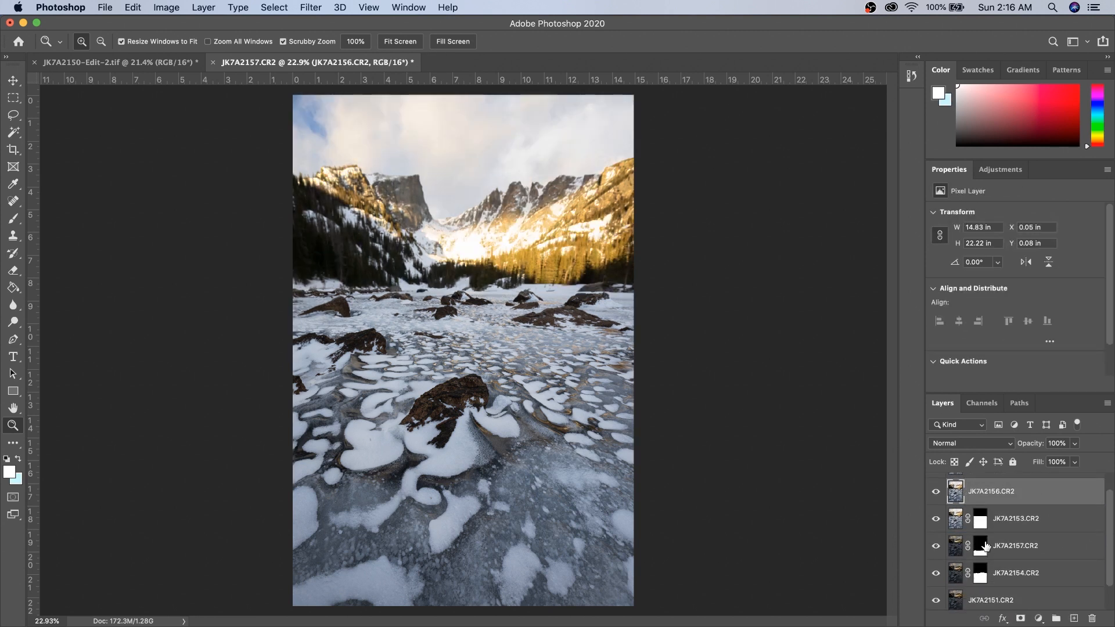
left_click_drag(981, 524, 982, 601)
scroll(989, 498, "up", 1)
Step: Delete the three duplicated bright layers JK7A2159.CR2, JK7A2156.CR2 and JK7A2153.CR2 from the dark exposure document
left_click(989, 497)
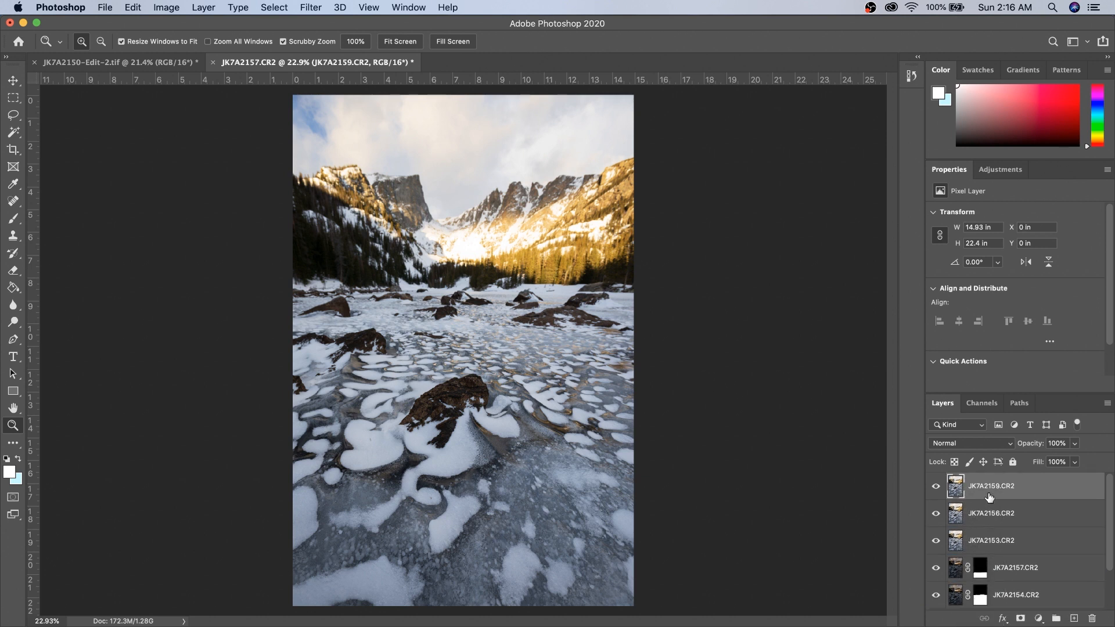
left_click(991, 540, "shift")
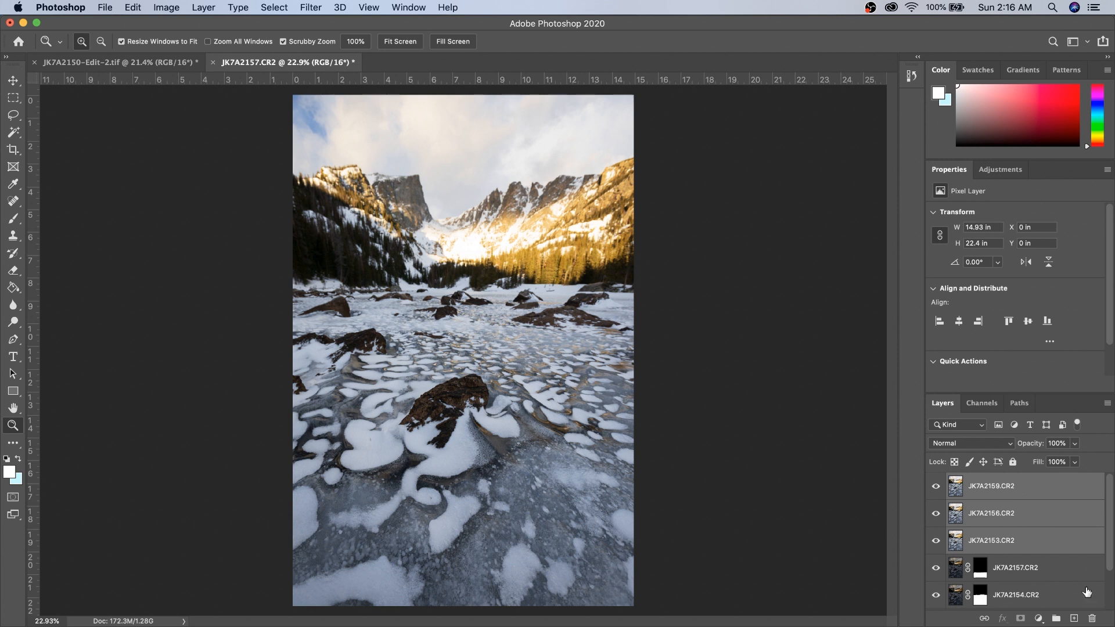
left_click(1092, 619)
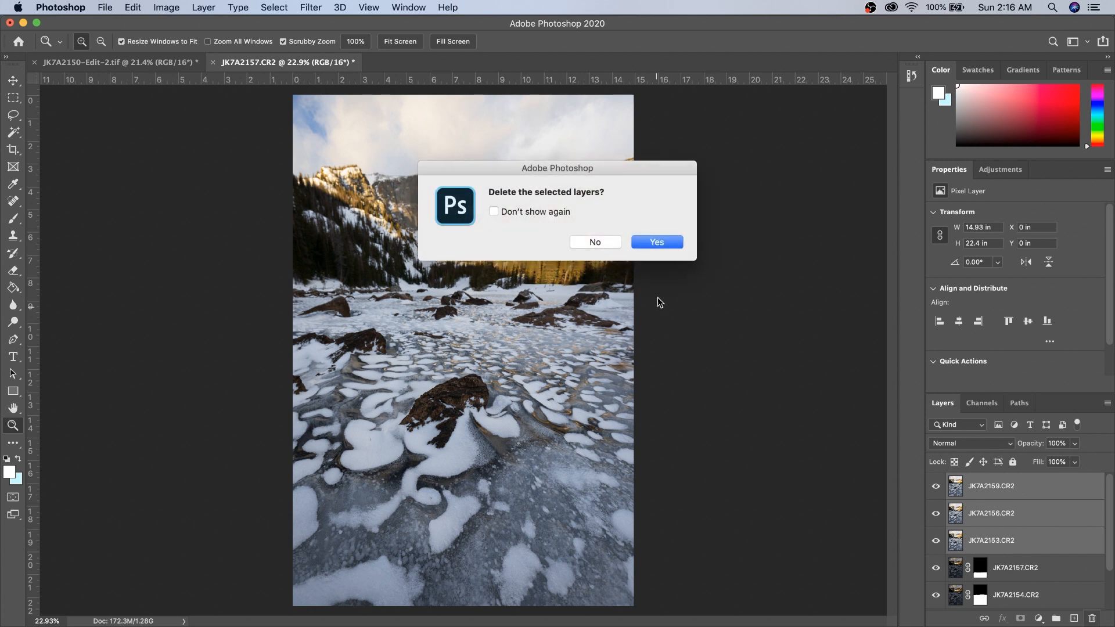
left_click(657, 242)
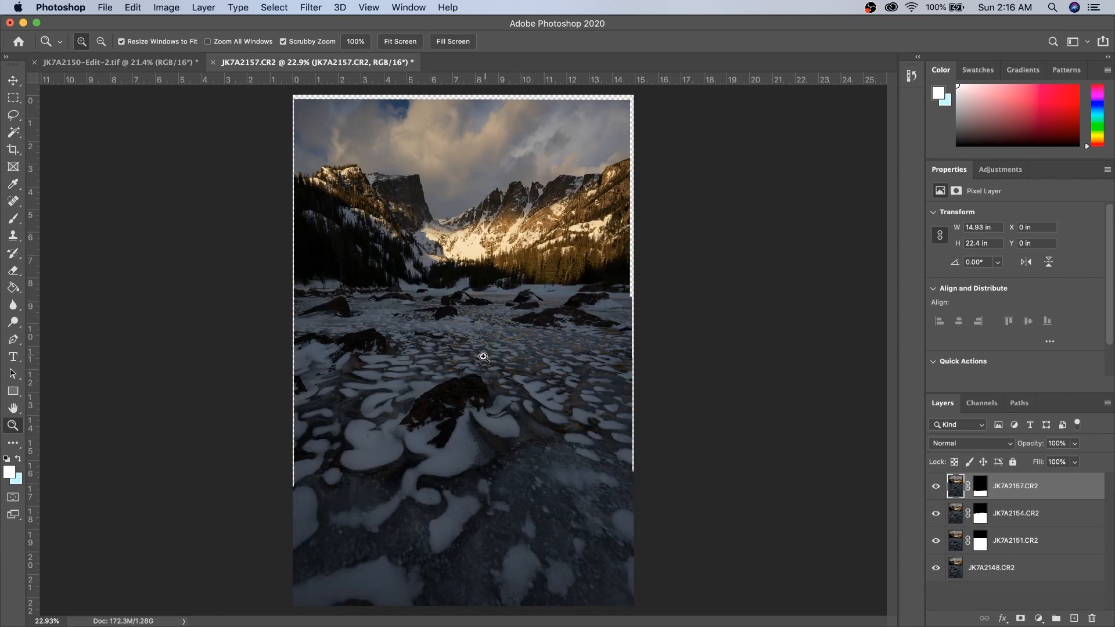
Step: Examine the dark blended image at close range from the foreground ice up to the trees and mountains to check sharpness and mask transitions
left_click_drag(583, 469, 755, 339)
left_click_drag(467, 482, 575, 274)
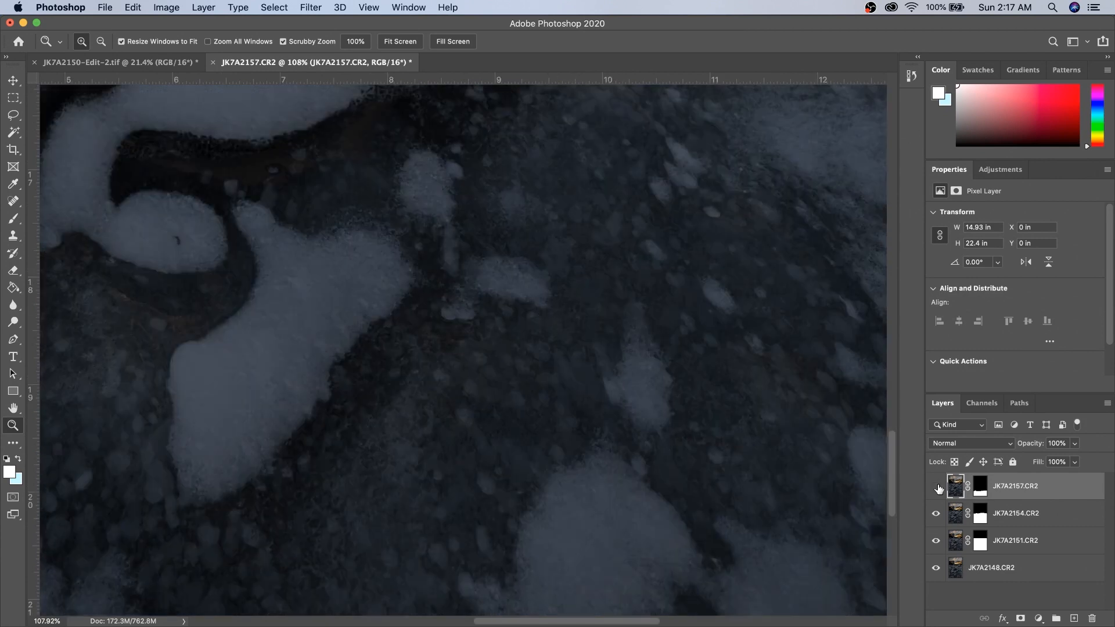
left_click_drag(638, 327, 575, 333)
left_click_drag(545, 219, 550, 401)
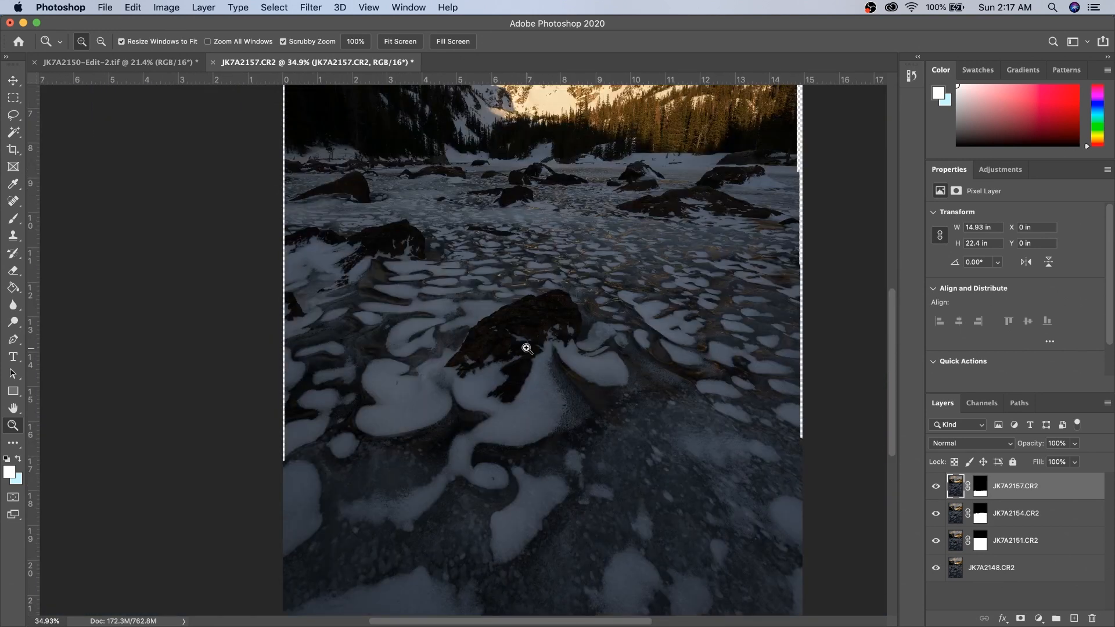
left_click_drag(522, 323, 550, 333)
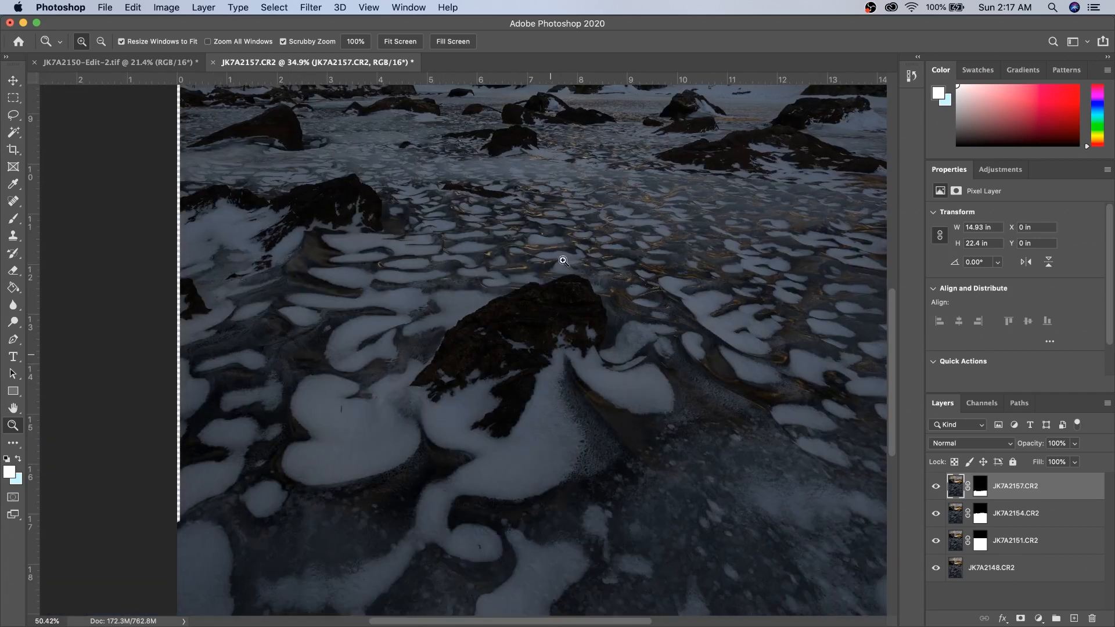
left_click_drag(593, 144, 607, 349)
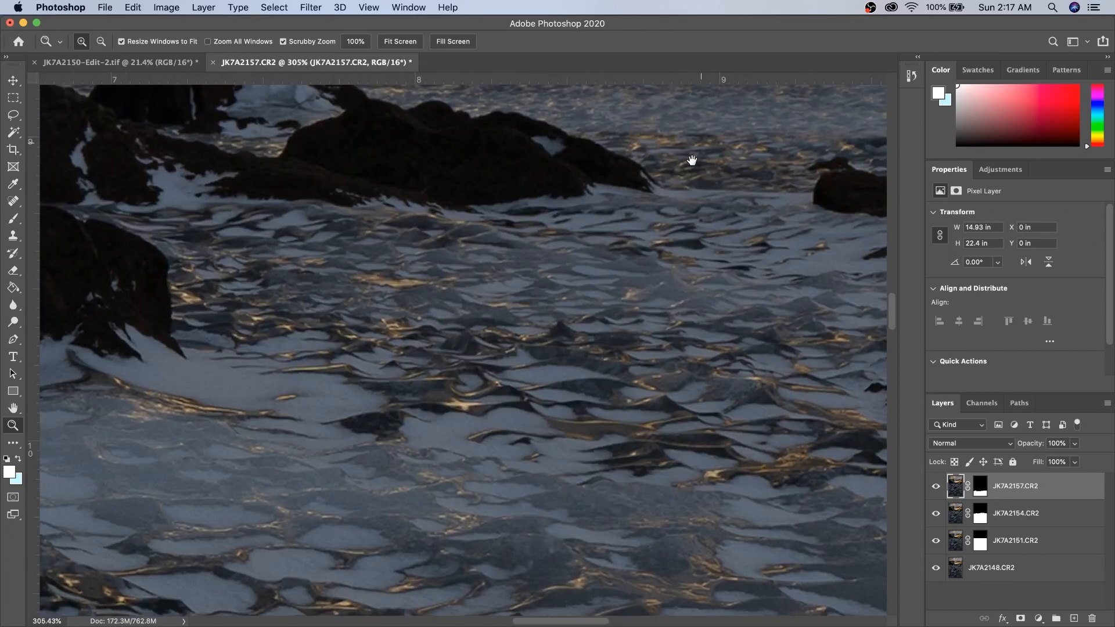
left_click_drag(700, 146, 582, 368)
mouse_move(637, 146)
left_mouse_down()
mouse_move(637, 199)
mouse_move(570, 428)
left_mouse_up()
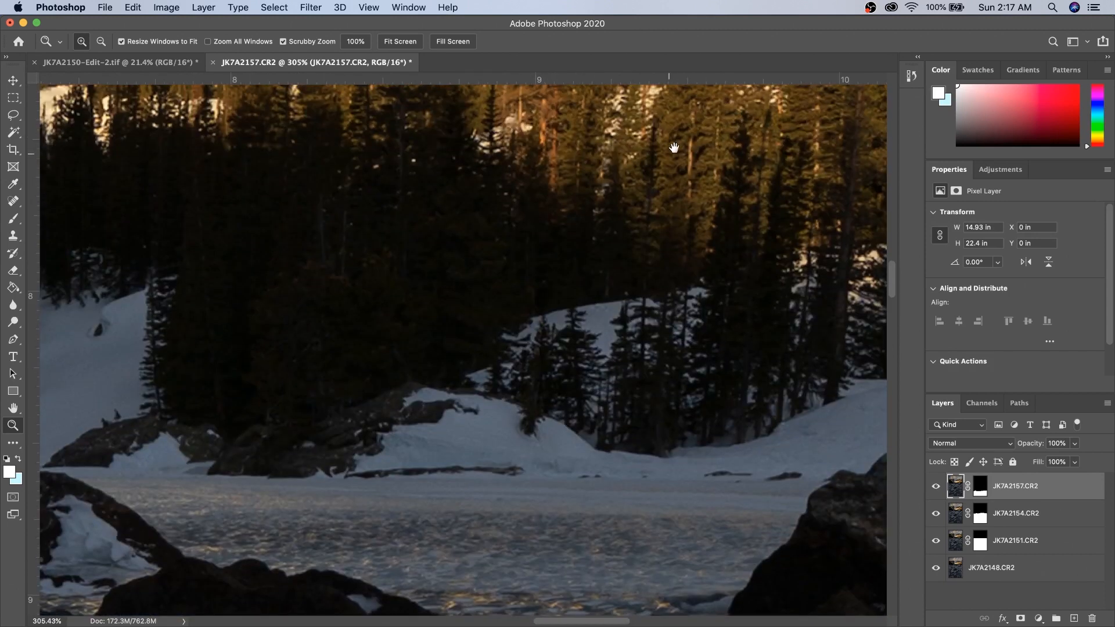
left_click_drag(669, 161, 619, 388)
left_click_drag(619, 220, 620, 356)
left_click_drag(620, 244, 623, 360)
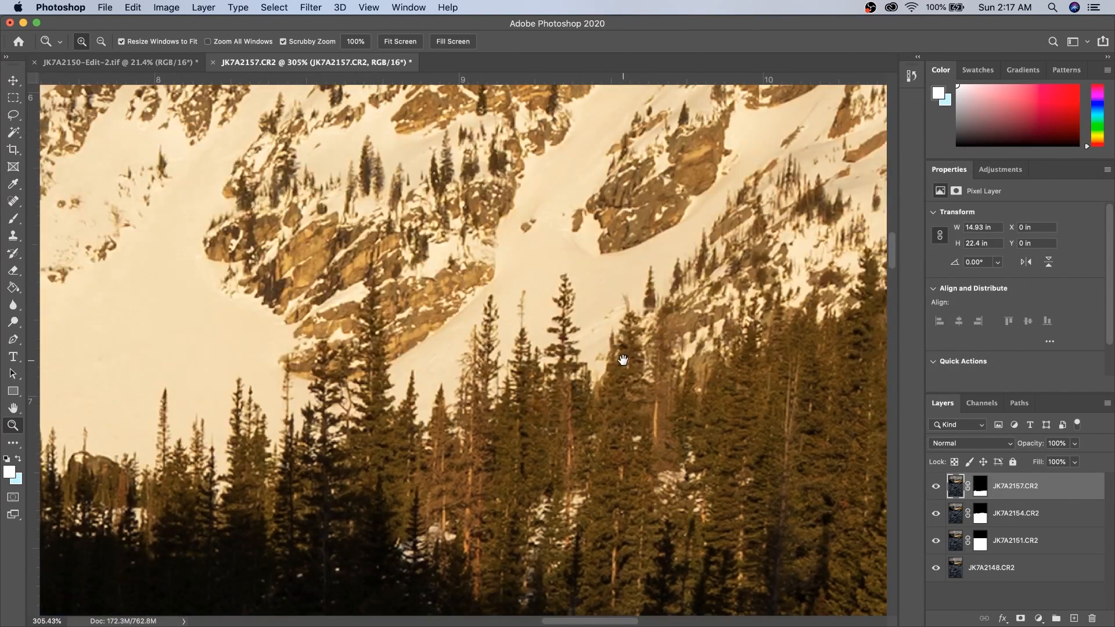
Step: Compare the dark blend's trees and mountainside with the JK7A2157.CR2 layer hidden and shown
left_click(936, 488)
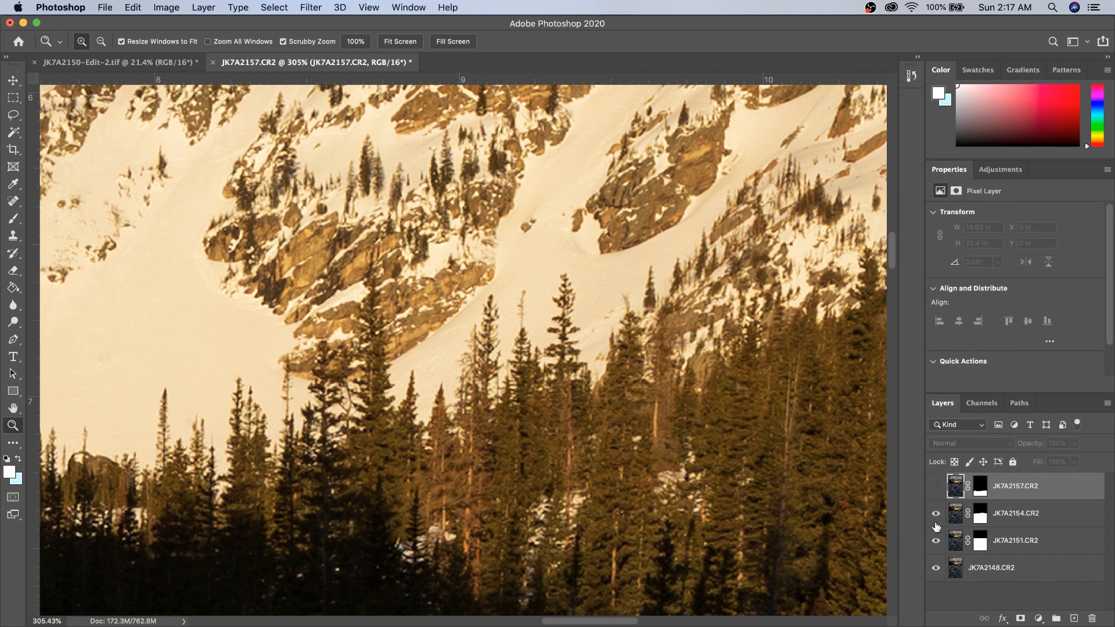
left_click(936, 493)
left_click_drag(643, 393, 248, 226)
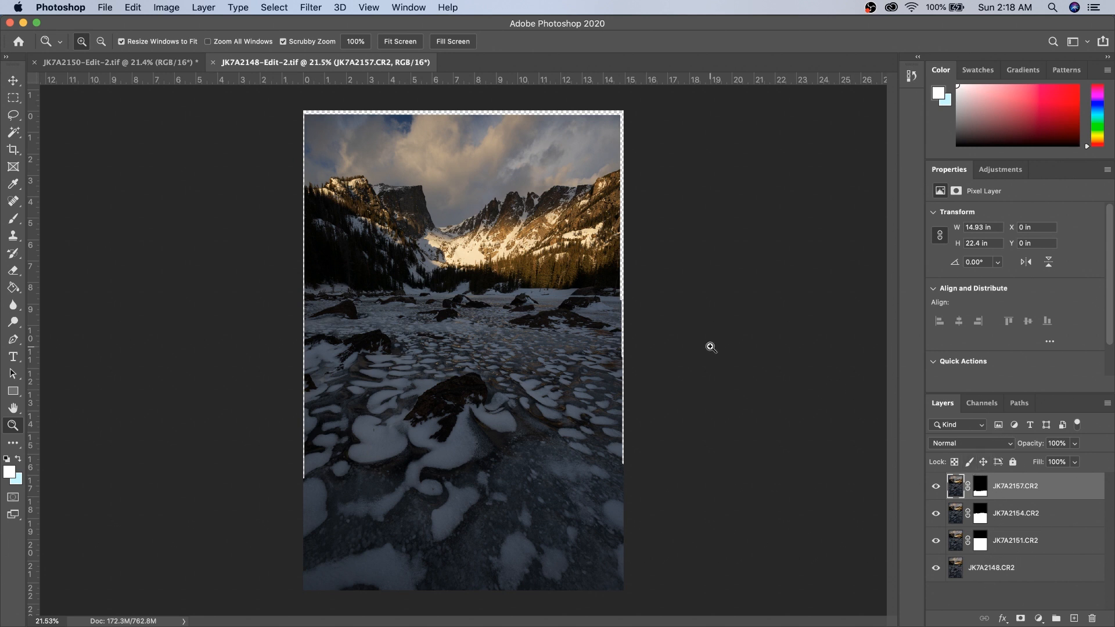
Step: Save the bright blend document JK7A2150-Edit-2.tif and switch to Lightroom Classic
left_click(153, 66)
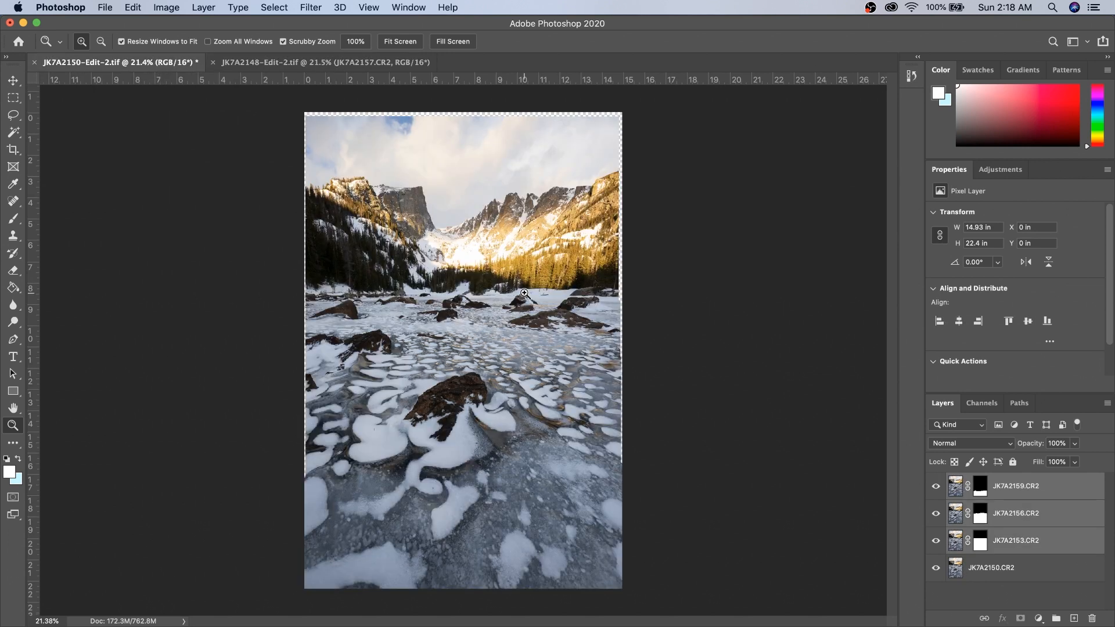
key("super+s")
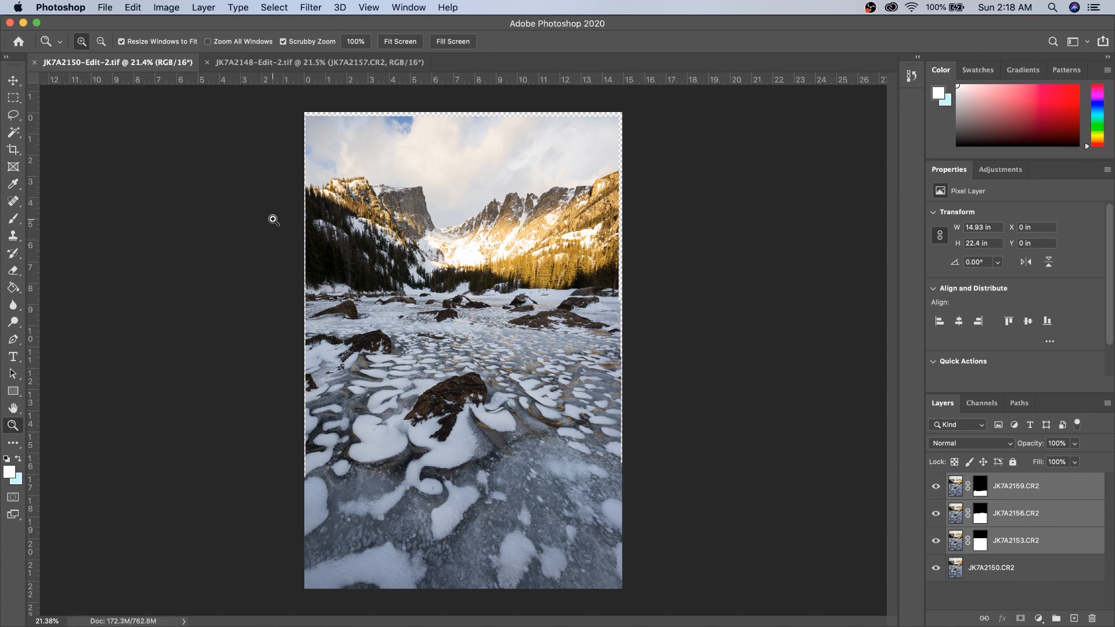
key("super+Tab")
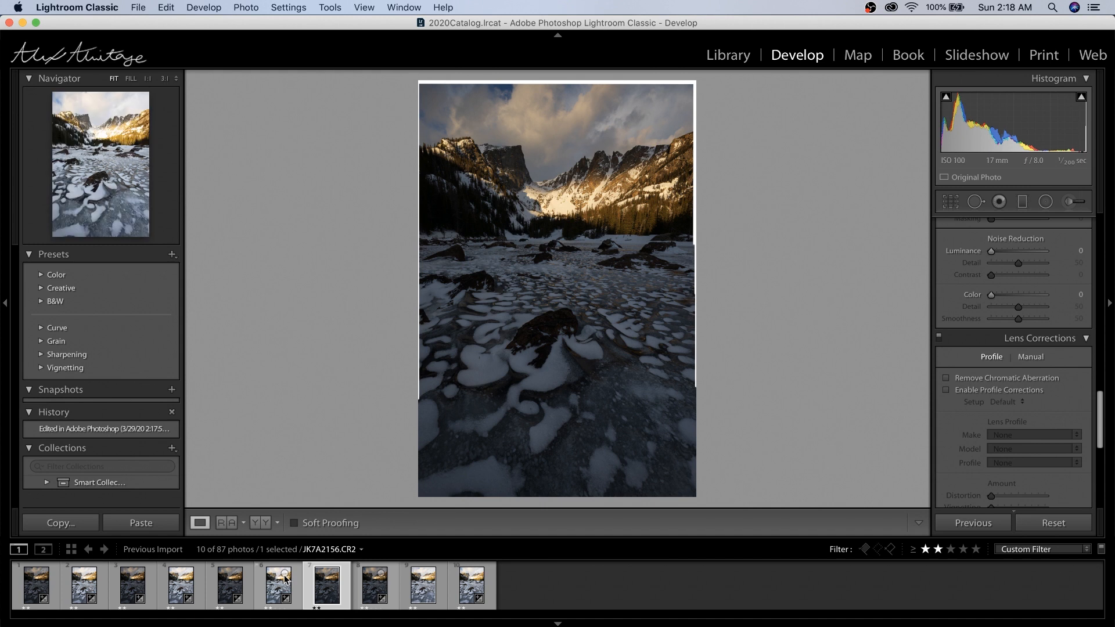
Step: Select JK7A2150-Edit-2.tif and JK7A2148-Edit-2.tif and open them together as layers in Photoshop
left_click(422, 602)
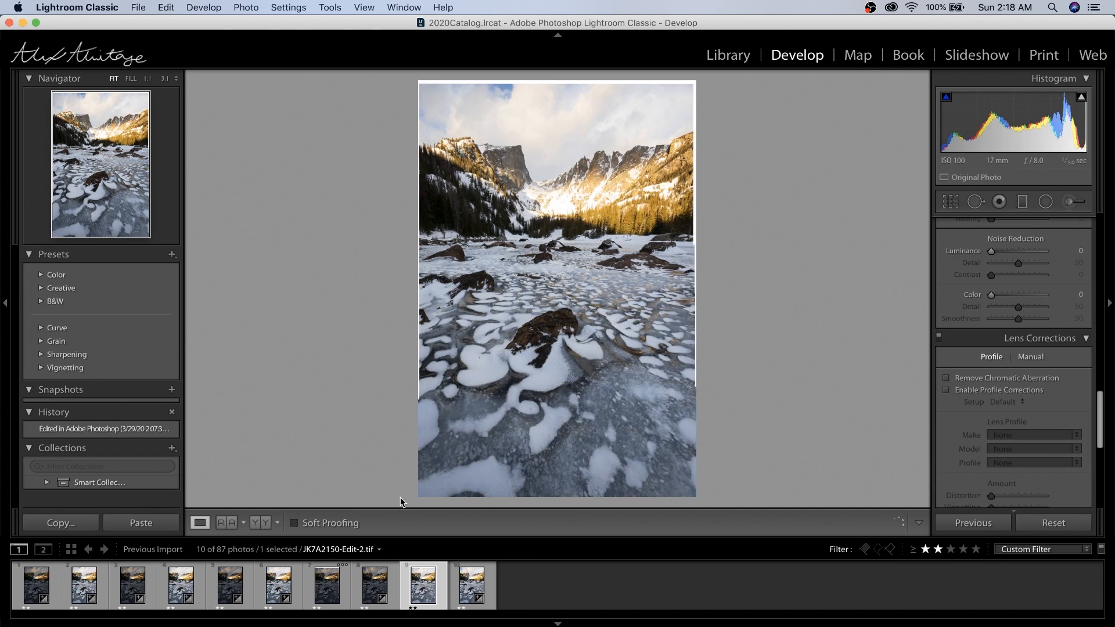
left_click(326, 593, "super")
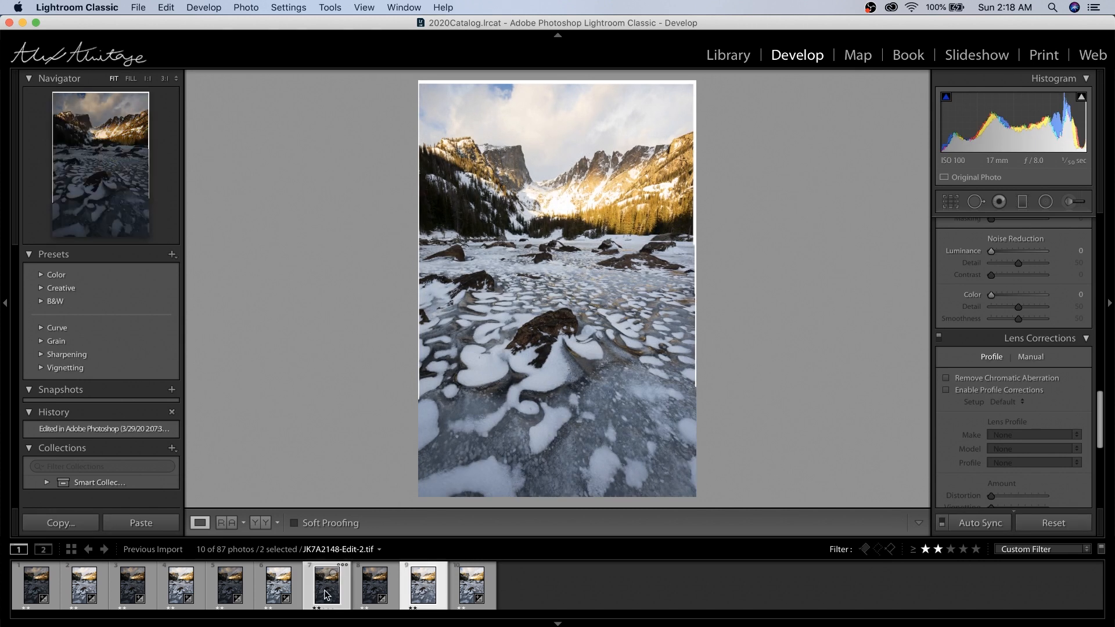
right_click(430, 592)
mouse_move(519, 388)
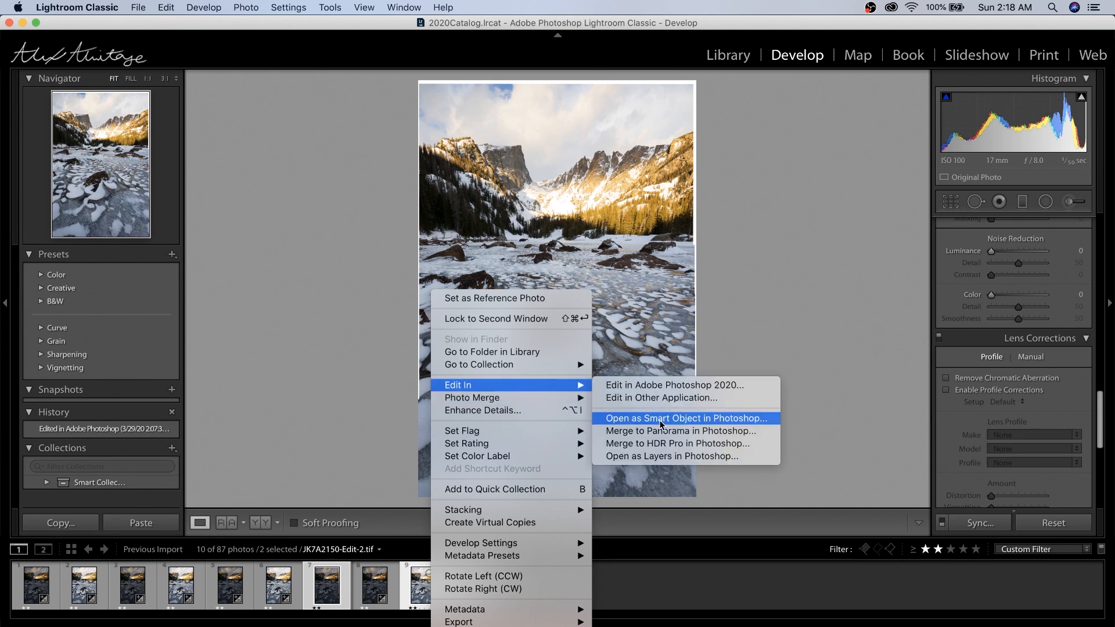
left_click(662, 456)
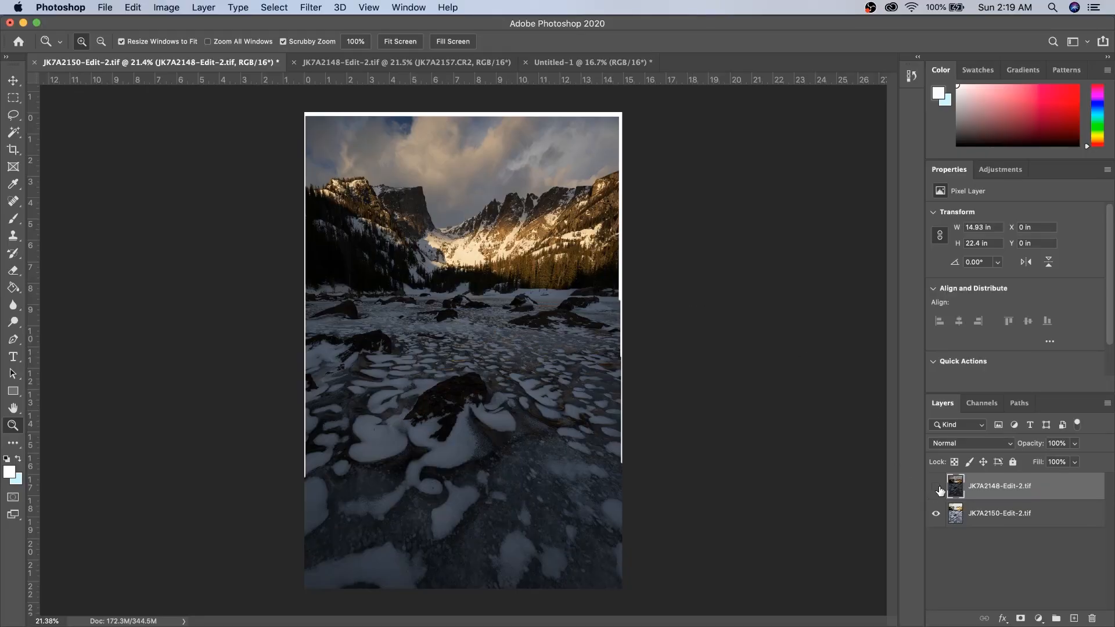
Step: Auto-align the JK7A2148-Edit-2.tif and JK7A2150-Edit-2.tif layers with each other
left_click(936, 486)
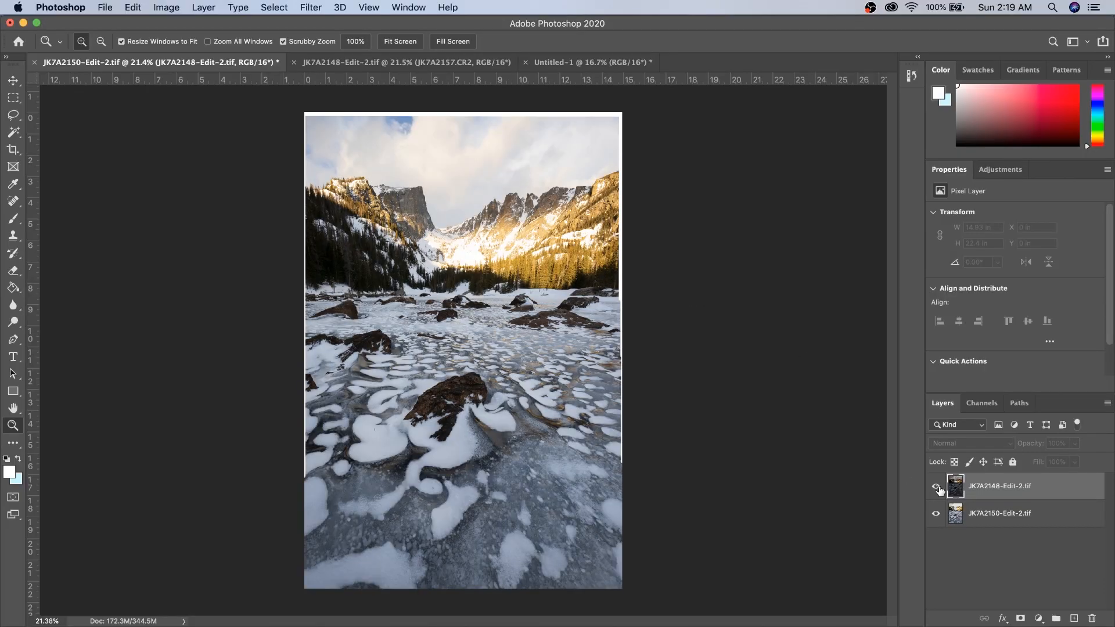
left_click(1000, 514, "shift")
left_click(136, 7)
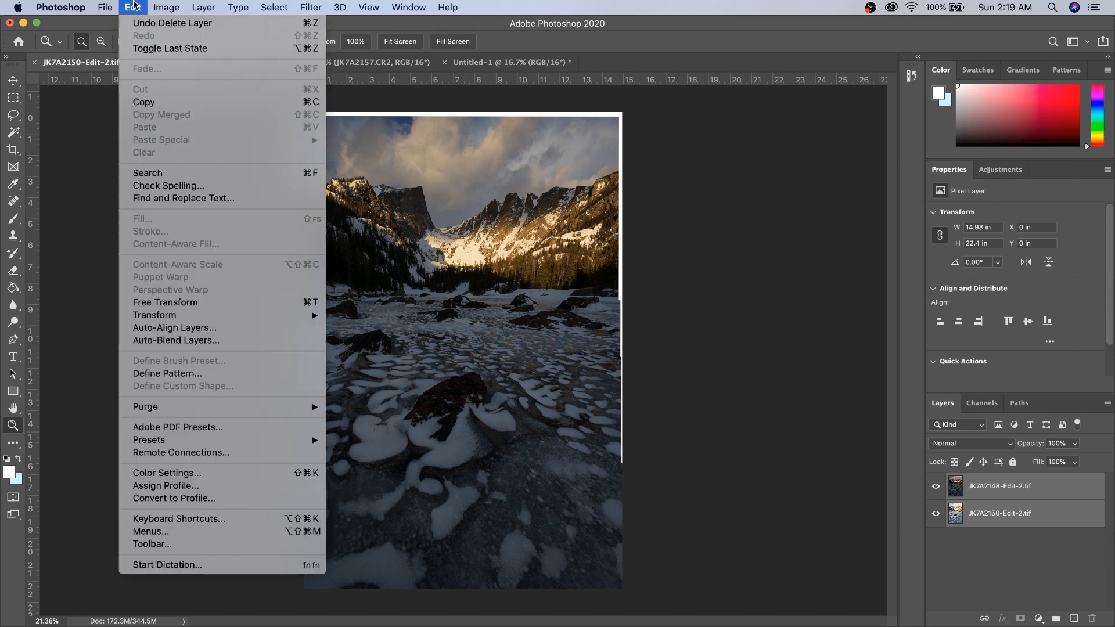
left_click(175, 327)
left_click(705, 225)
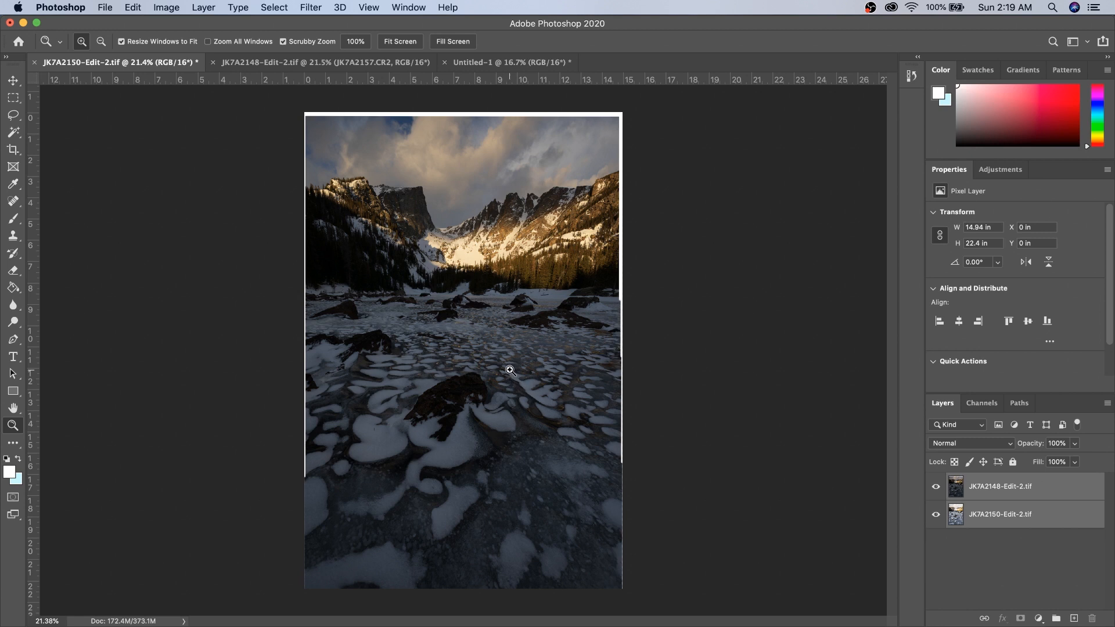
Step: Check the alignment of the two exposures around the large foreground rock by repeatedly hiding and showing JK7A2148-Edit-2.tif
left_click_drag(482, 404, 572, 401)
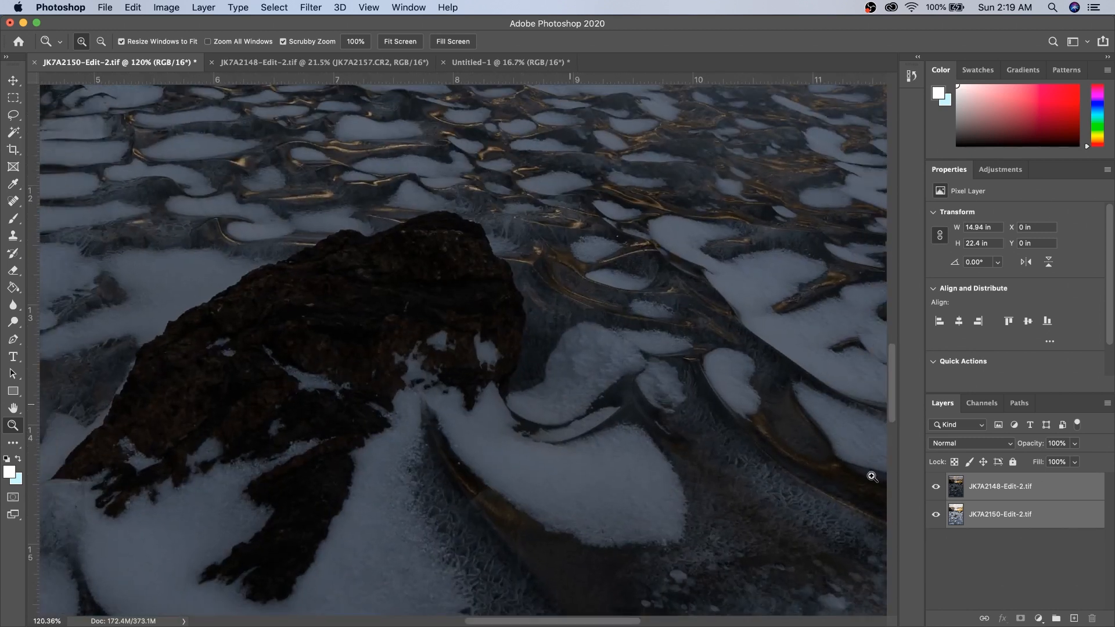
left_click(941, 490)
left_click(941, 489)
left_click(941, 490)
left_click(941, 489)
left_click(941, 489)
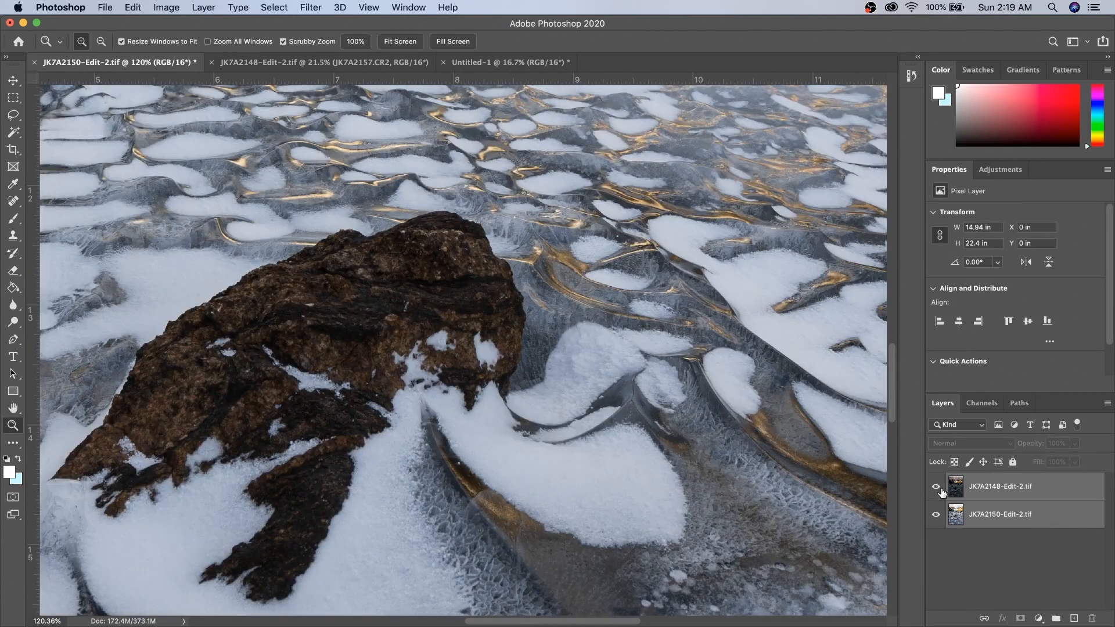
left_click(941, 490)
Step: Compare both exposures across the distant rocks and tree line by toggling the visibility of JK7A2148-Edit-2.tif
scroll(587, 523, "up", 5)
scroll(587, 523, "right", 3)
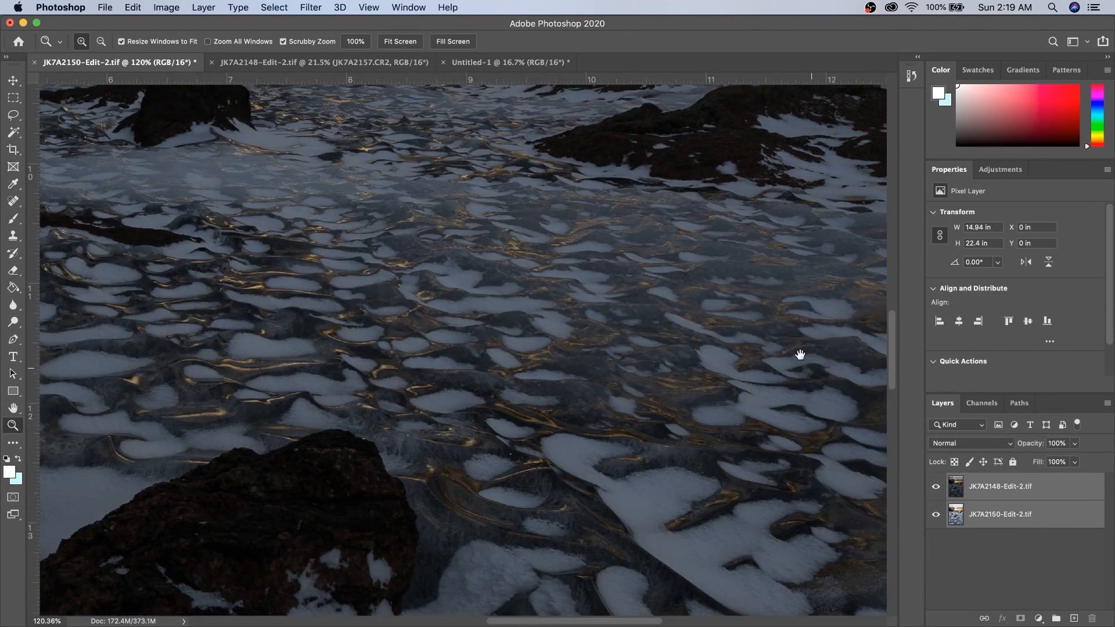
scroll(736, 499, "up", 5)
scroll(737, 500, "right", 2)
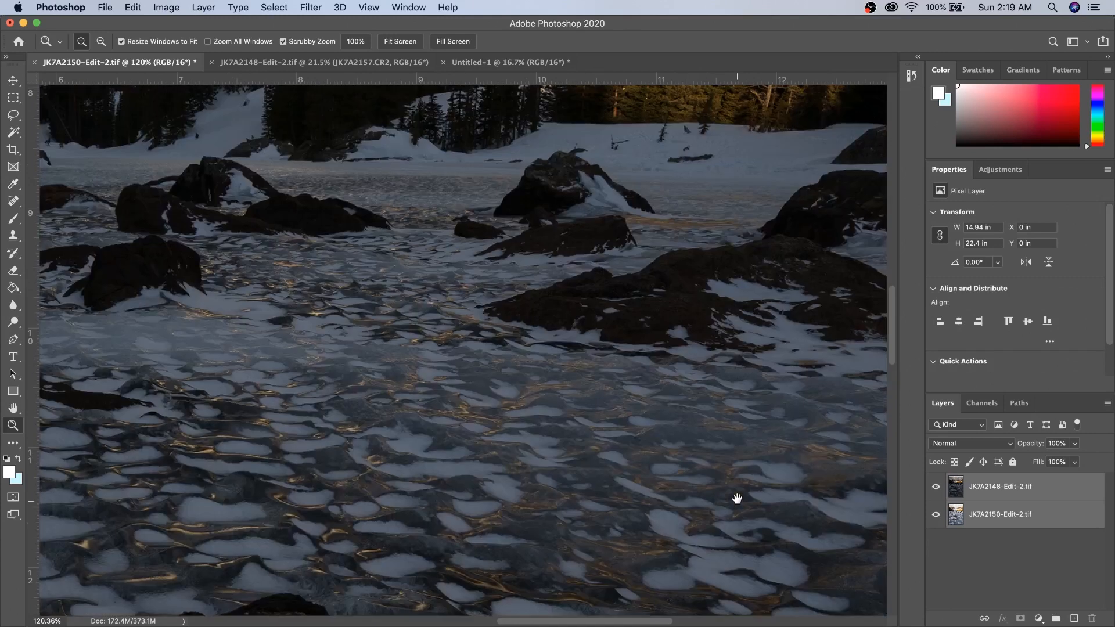
left_click(941, 490)
left_click(940, 490)
left_click(941, 489)
left_click(941, 489)
left_click_drag(708, 206, 627, 399)
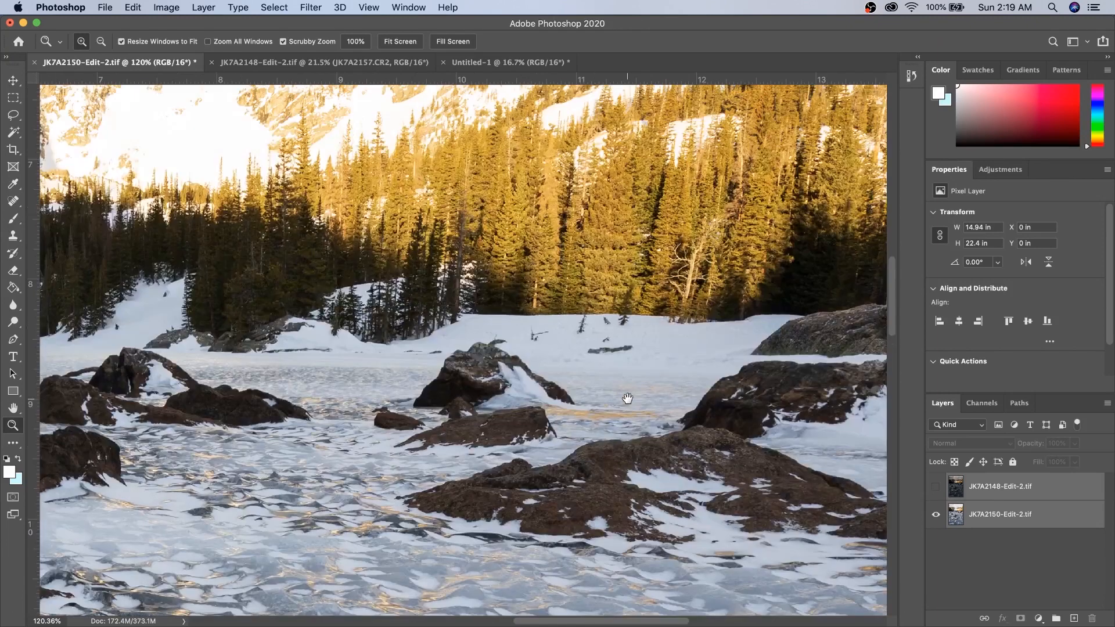
left_click(939, 493)
left_click(942, 488)
Step: Check the layer alignment in the nearest foreground ice by switching JK7A2148-Edit-2.tif off and on
left_click_drag(673, 454, 600, 525)
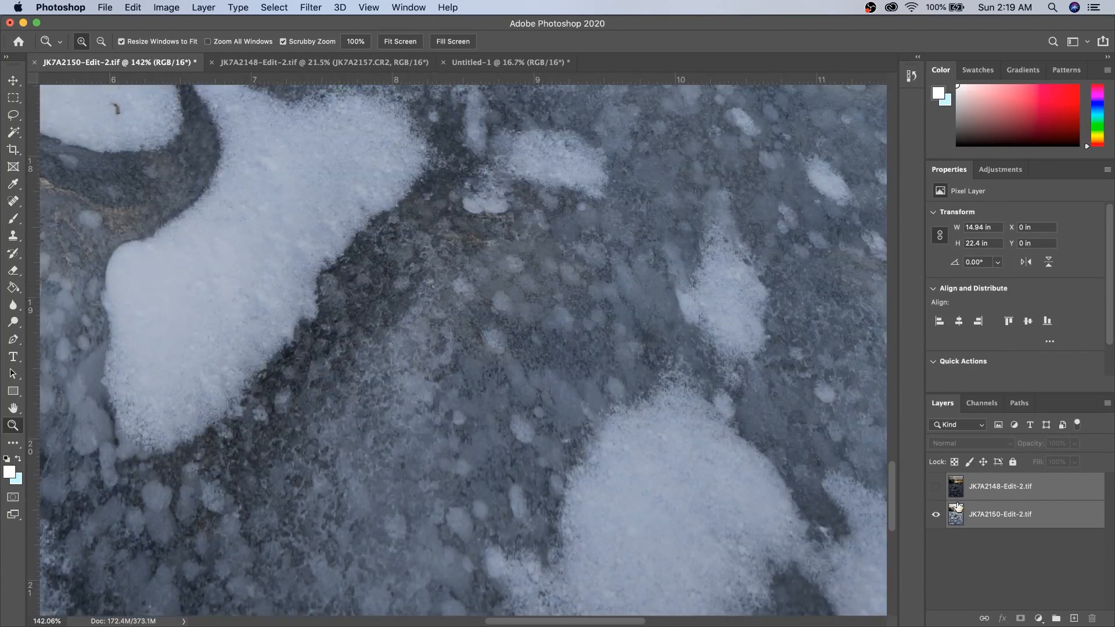
left_click(936, 487)
left_click(939, 489)
left_click(939, 488)
left_click(939, 488)
left_click(939, 489)
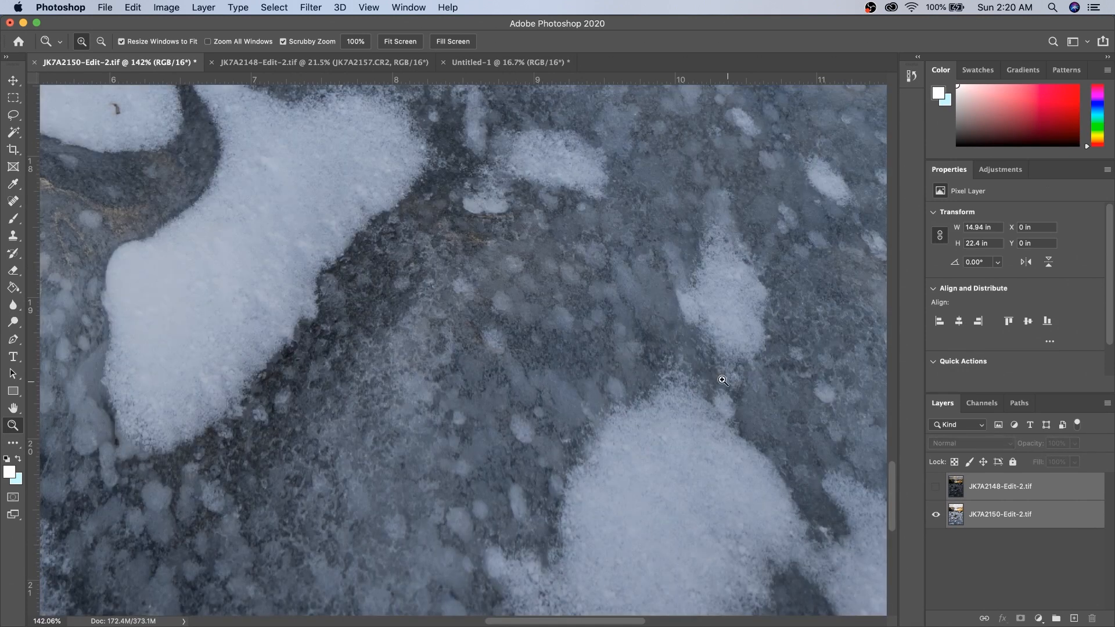
left_click_drag(724, 378, 616, 423)
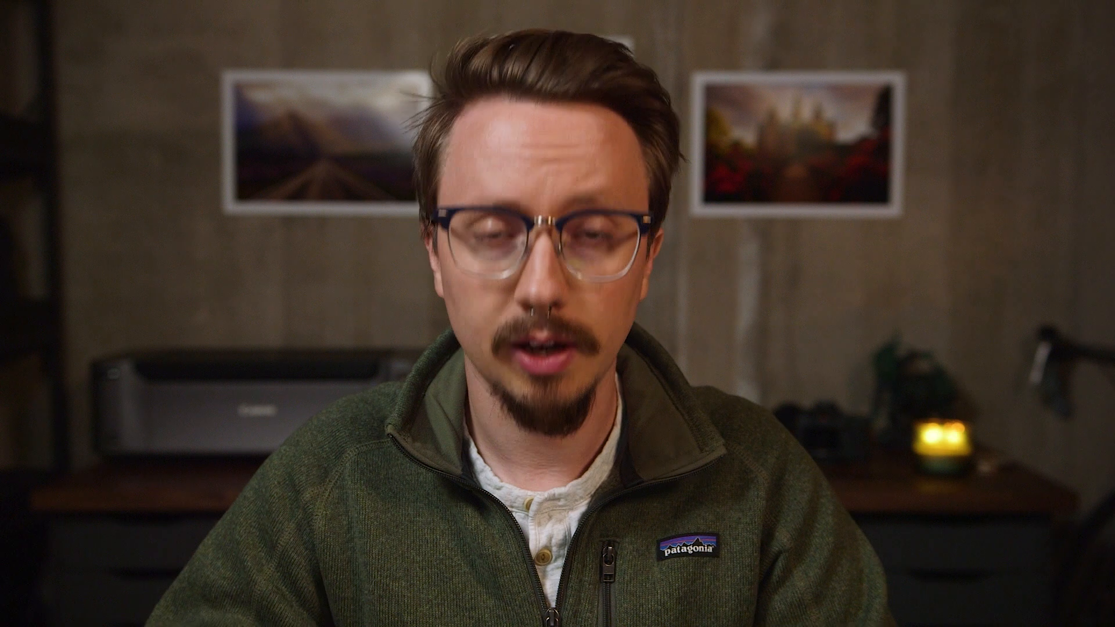